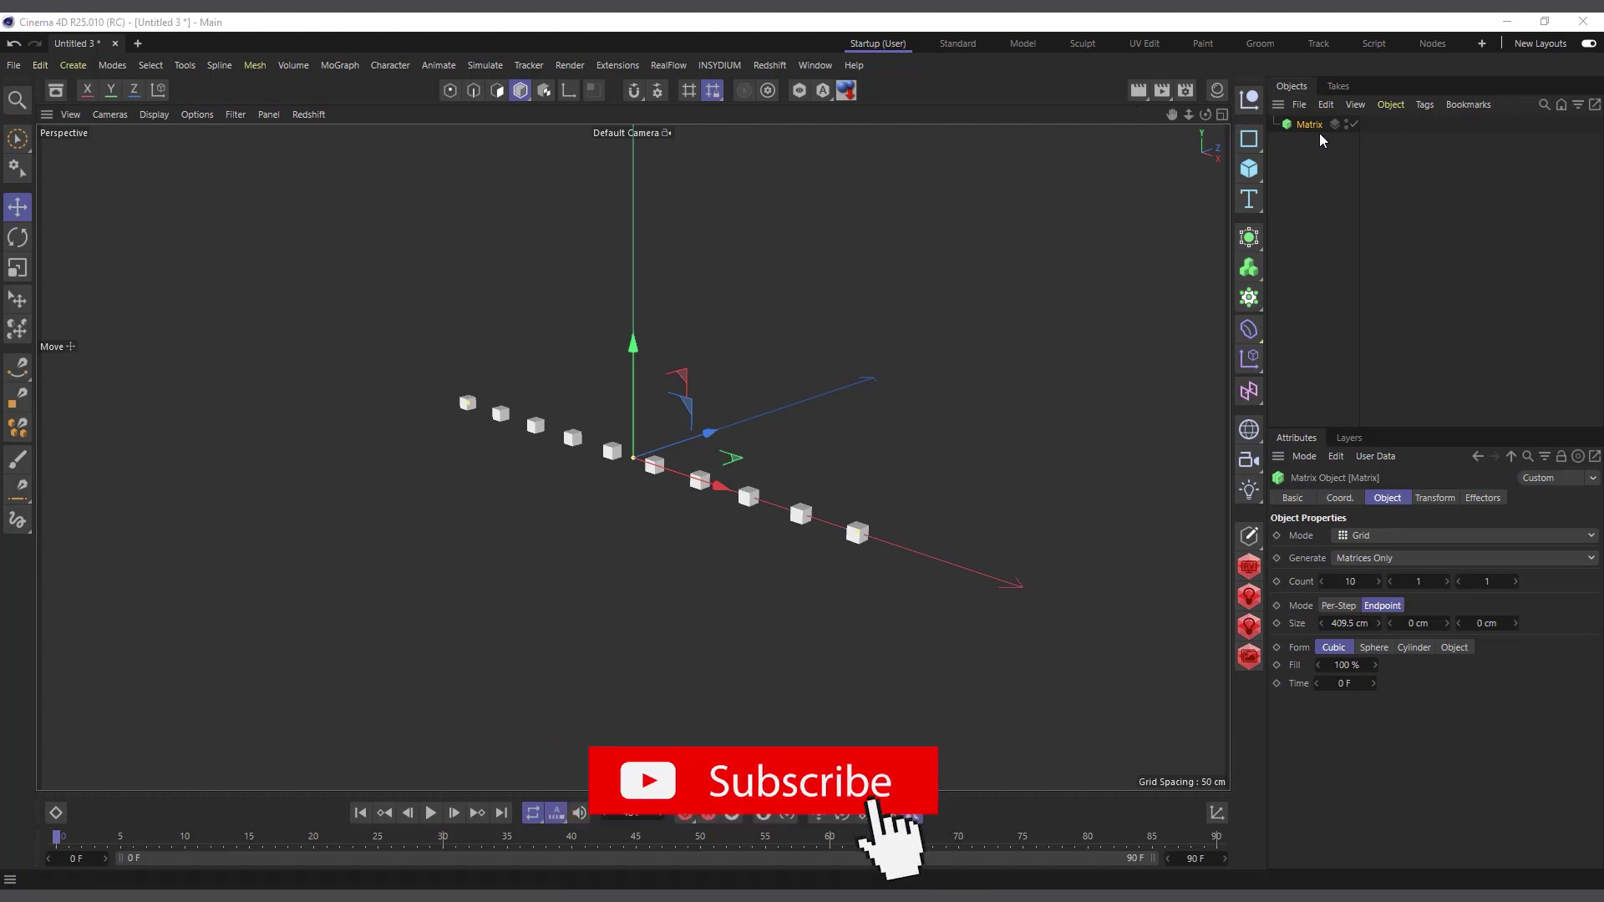
Add a Step effector to the Matrix object.
left_click(340, 66)
mouse_move(401, 92)
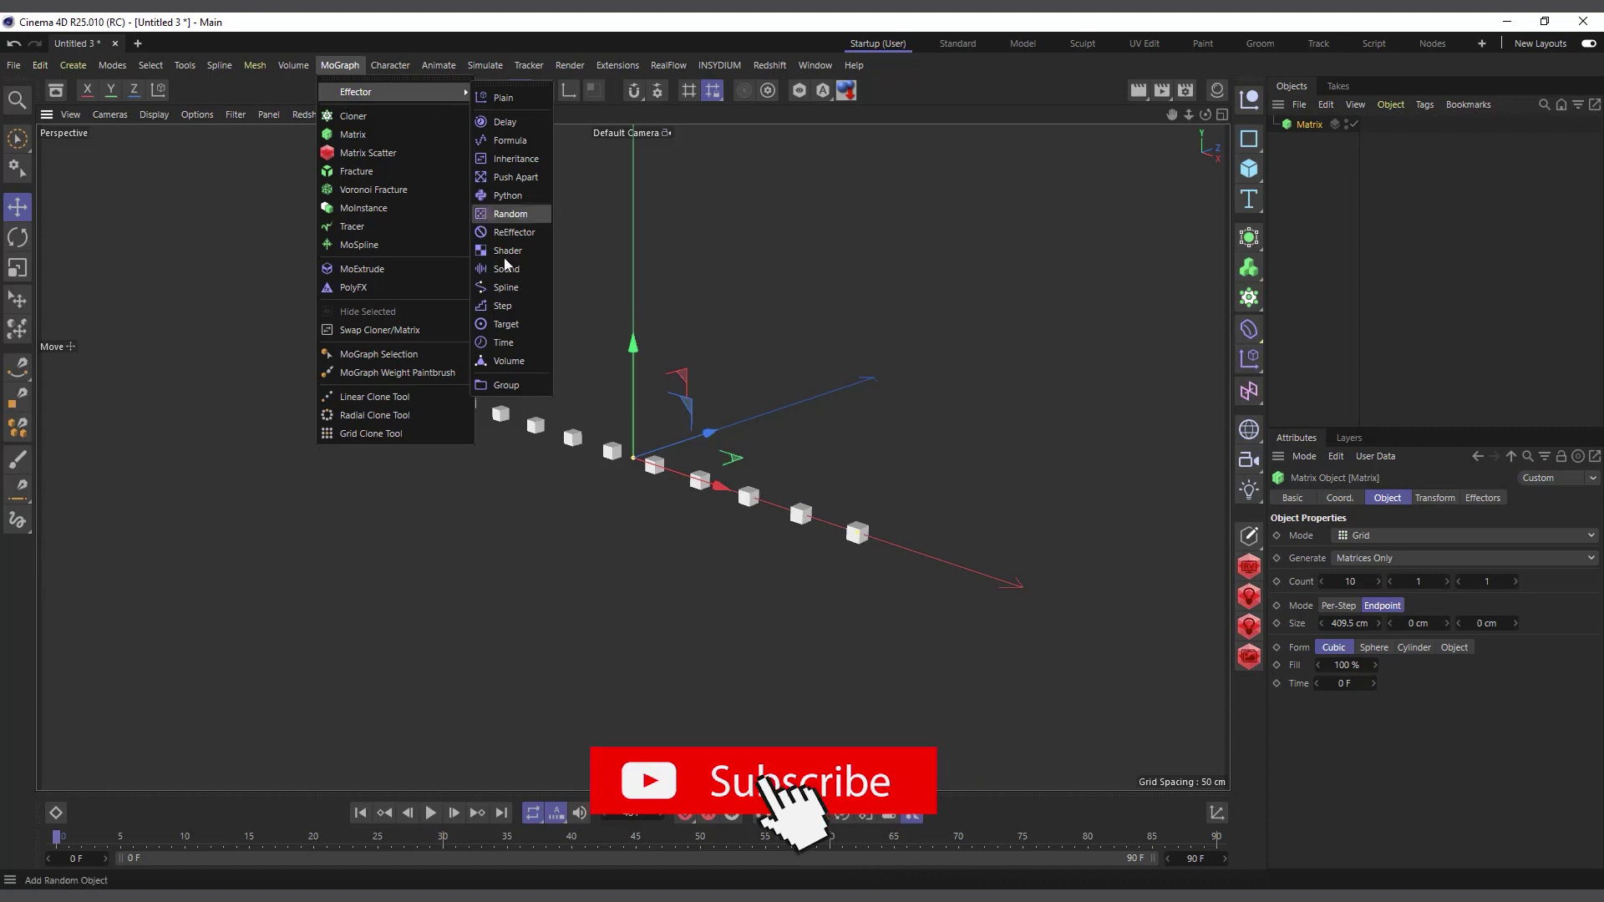
left_click(503, 308)
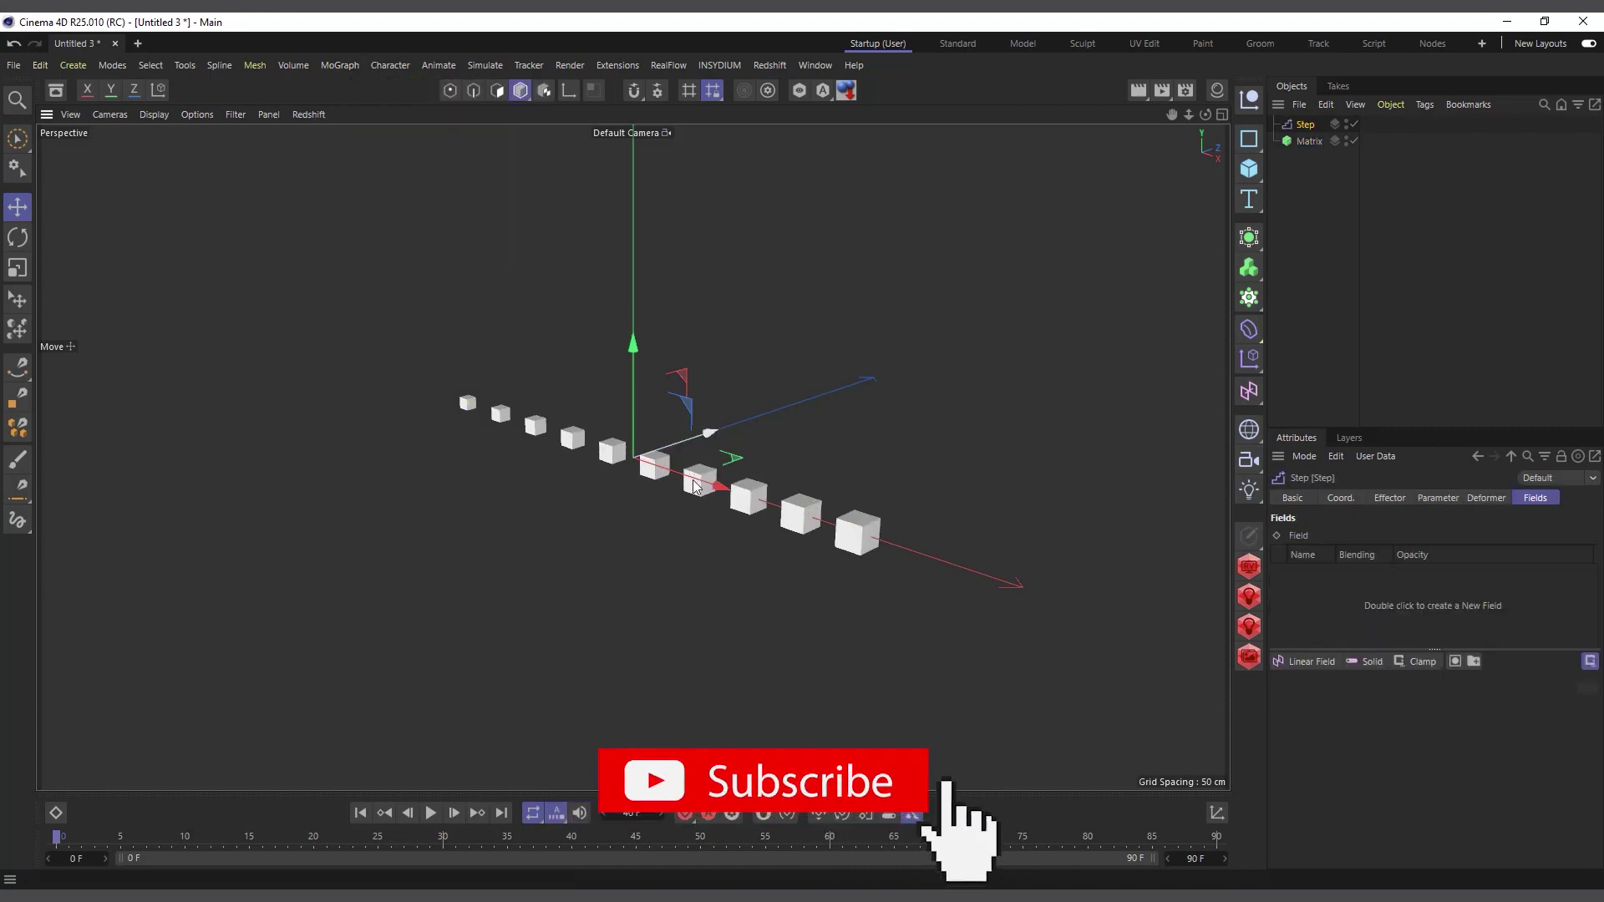
left_click_drag(1206, 115, 1163, 98)
scroll(687, 401, "up", 3)
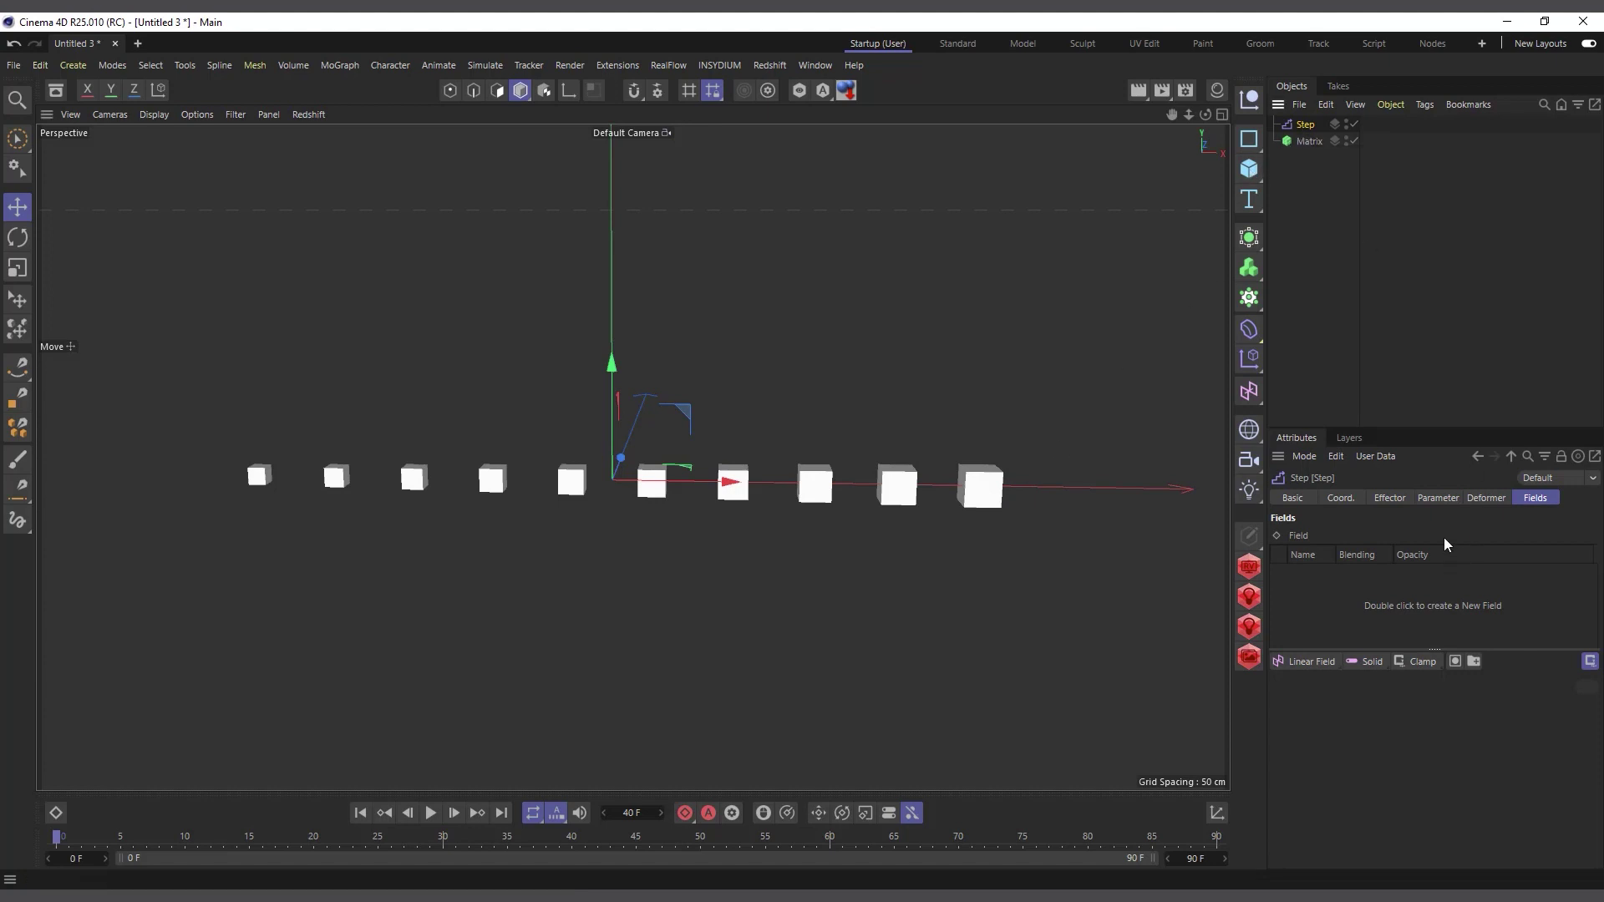
Turn off the Step effector's scale influence and enable position with P.Y set to 200 cm.
left_click(1438, 499)
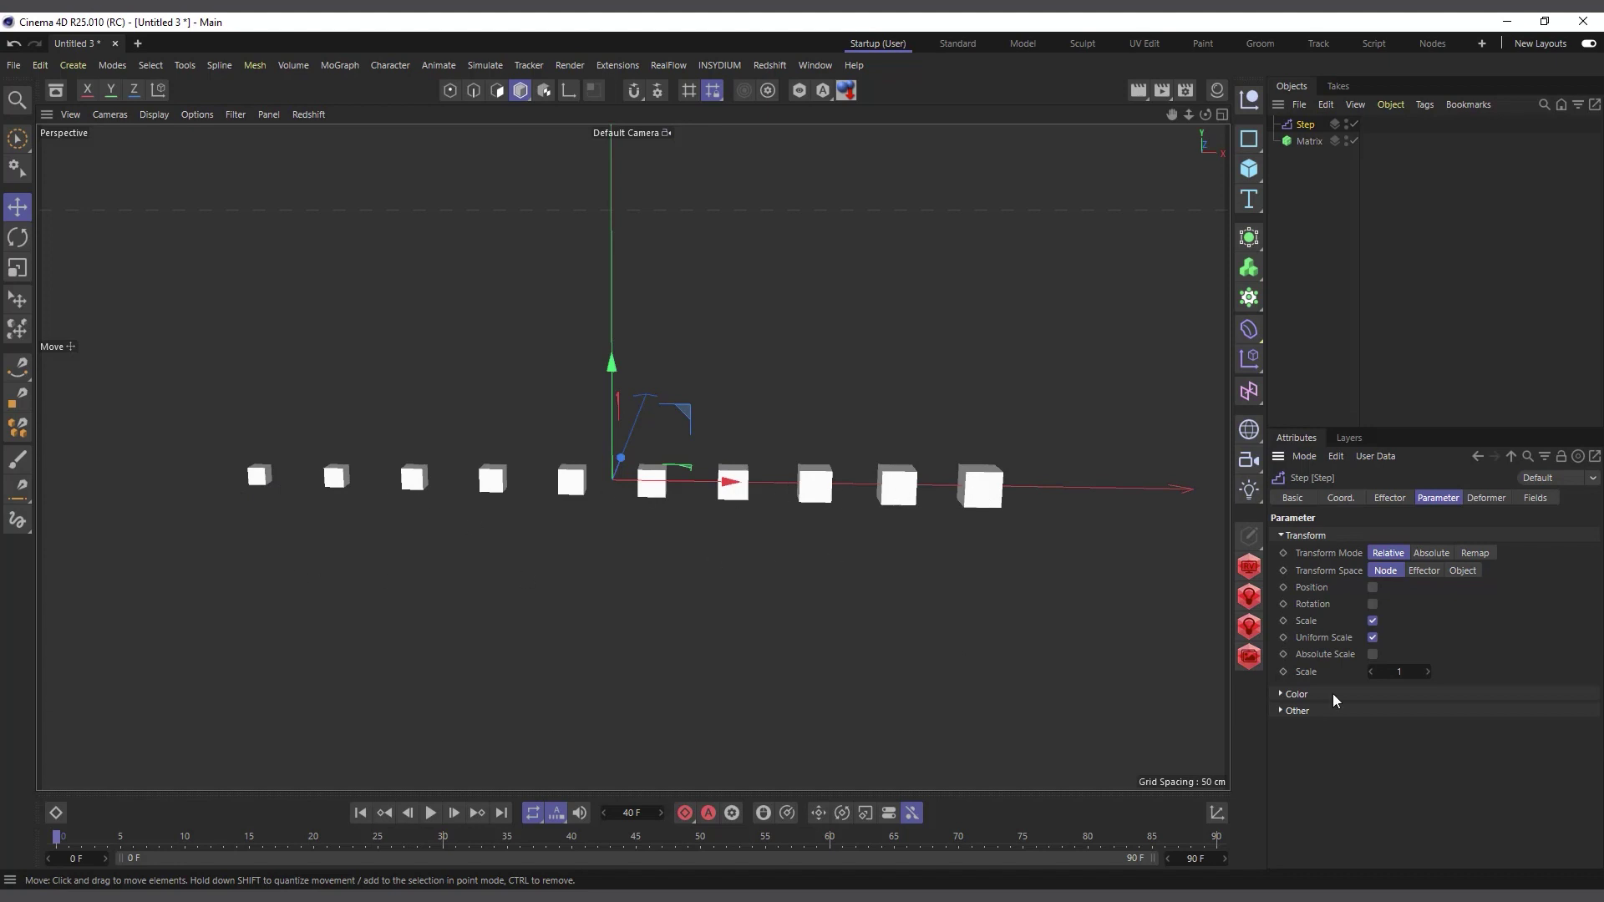
left_click(1372, 621)
left_click(1372, 588)
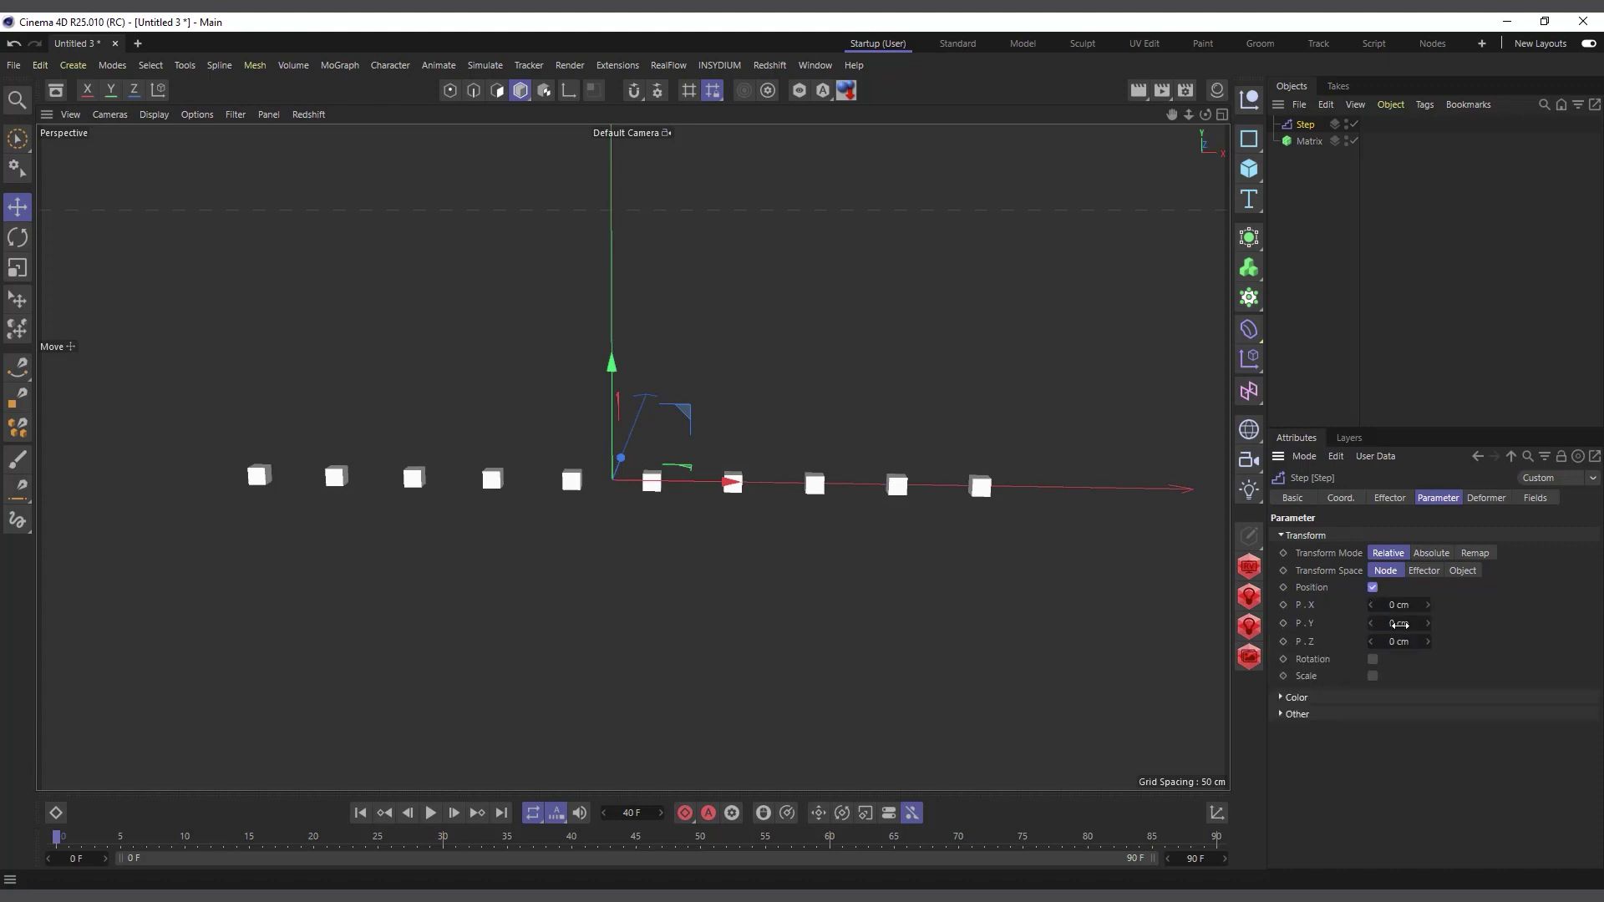
left_click(1398, 624)
type("200")
key("Return")
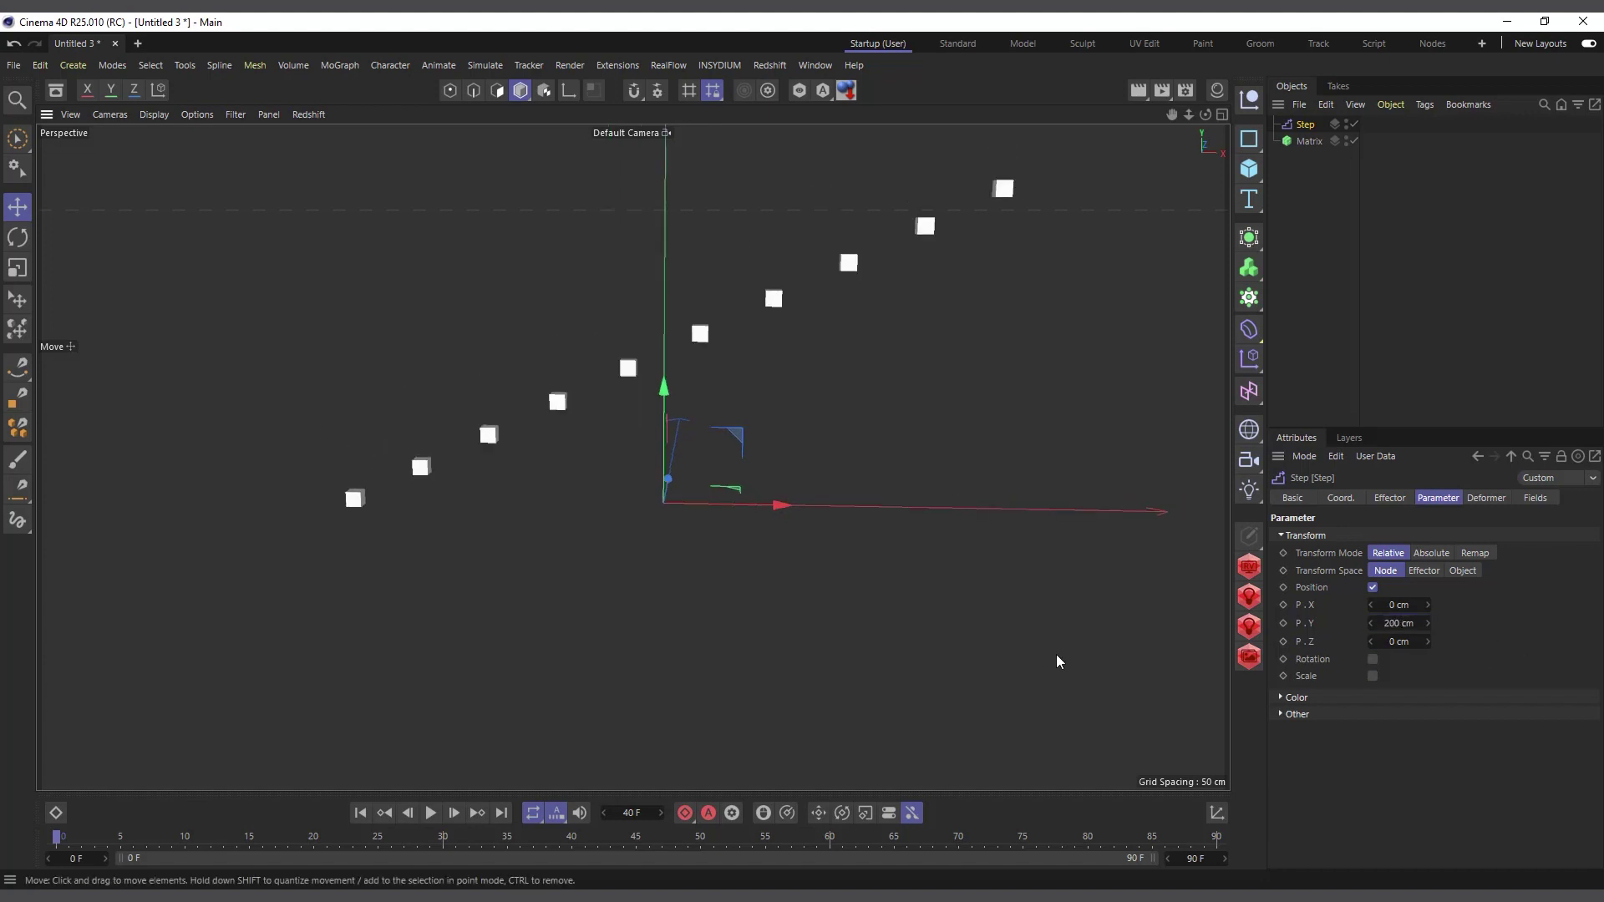
scroll(1039, 554, "down", 1)
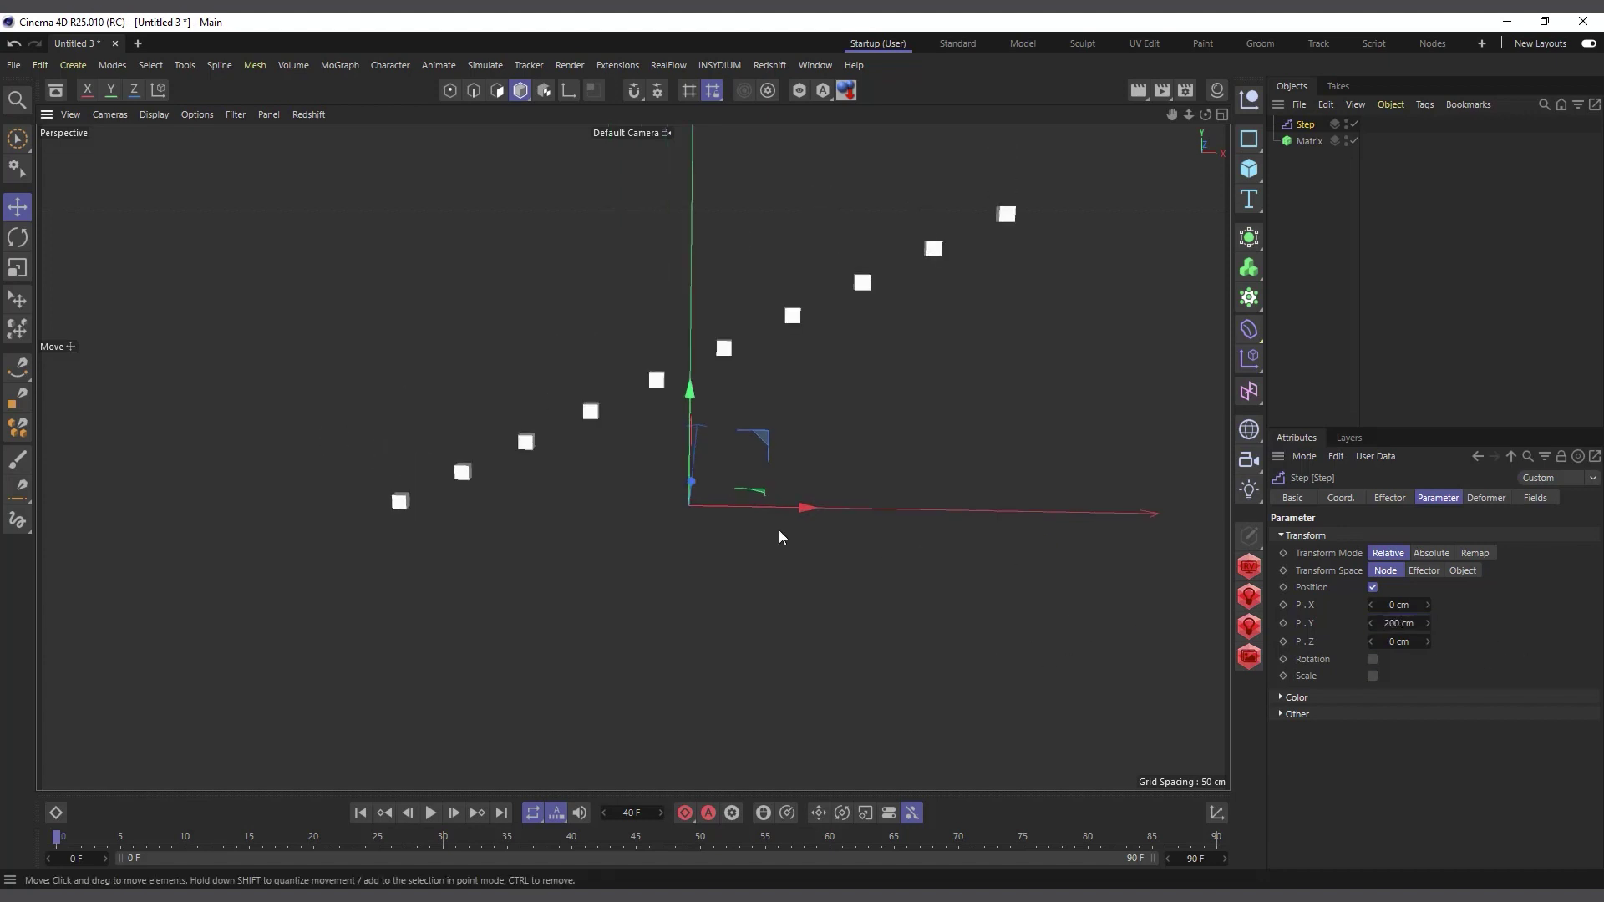
Reshape the Step effector's spline so the matrices rise gently at first and steeply towards the end.
left_click(1308, 142)
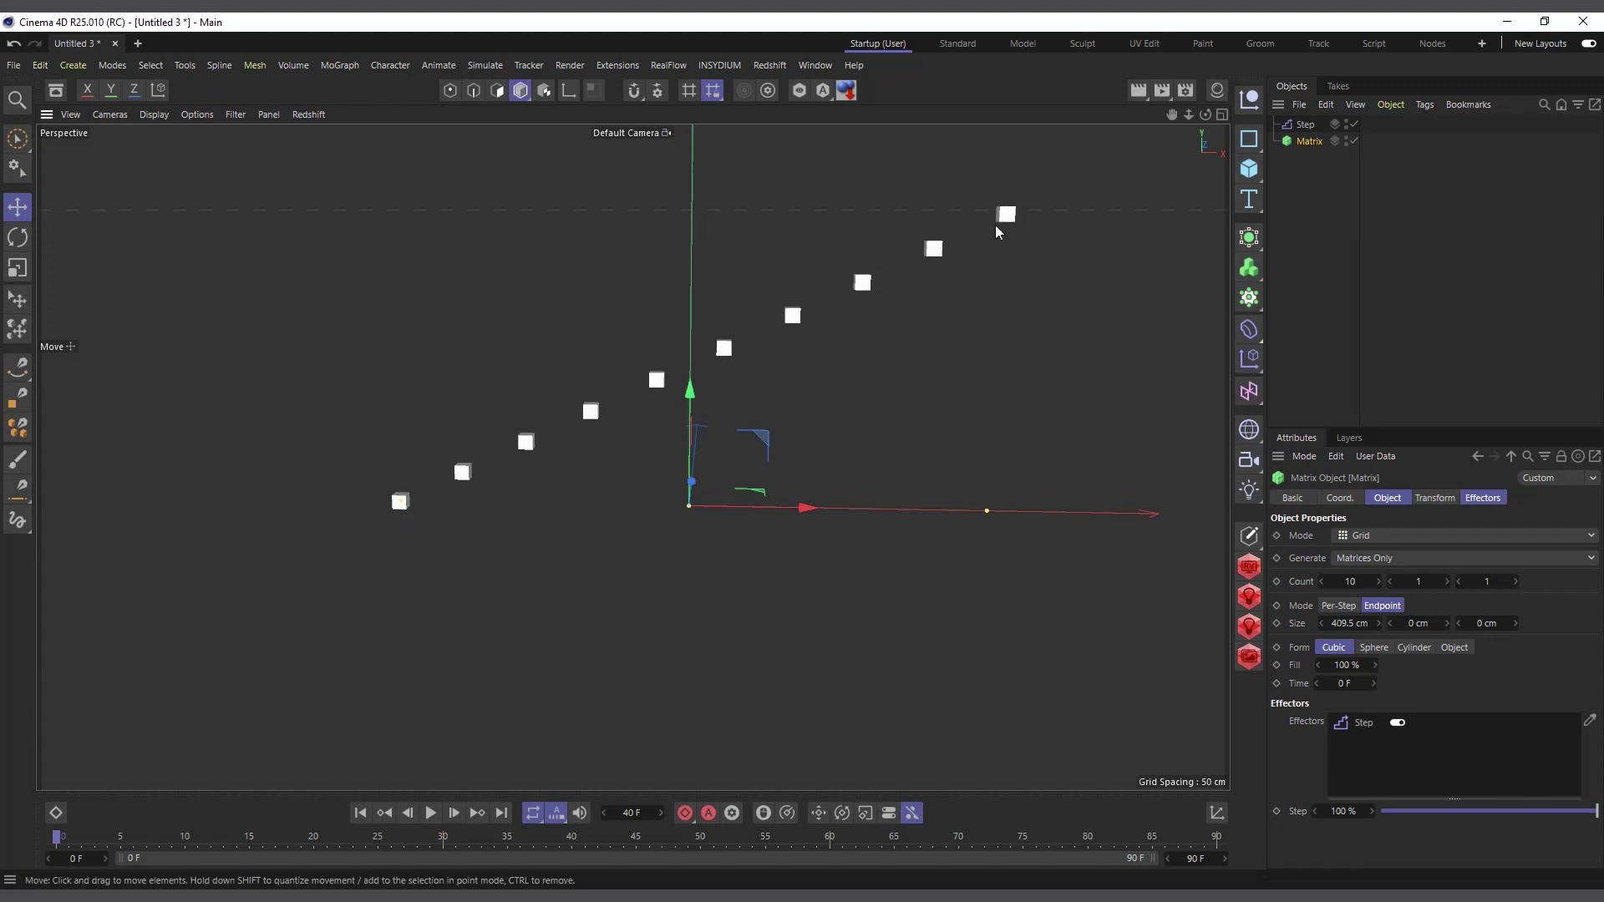
left_click(1305, 124)
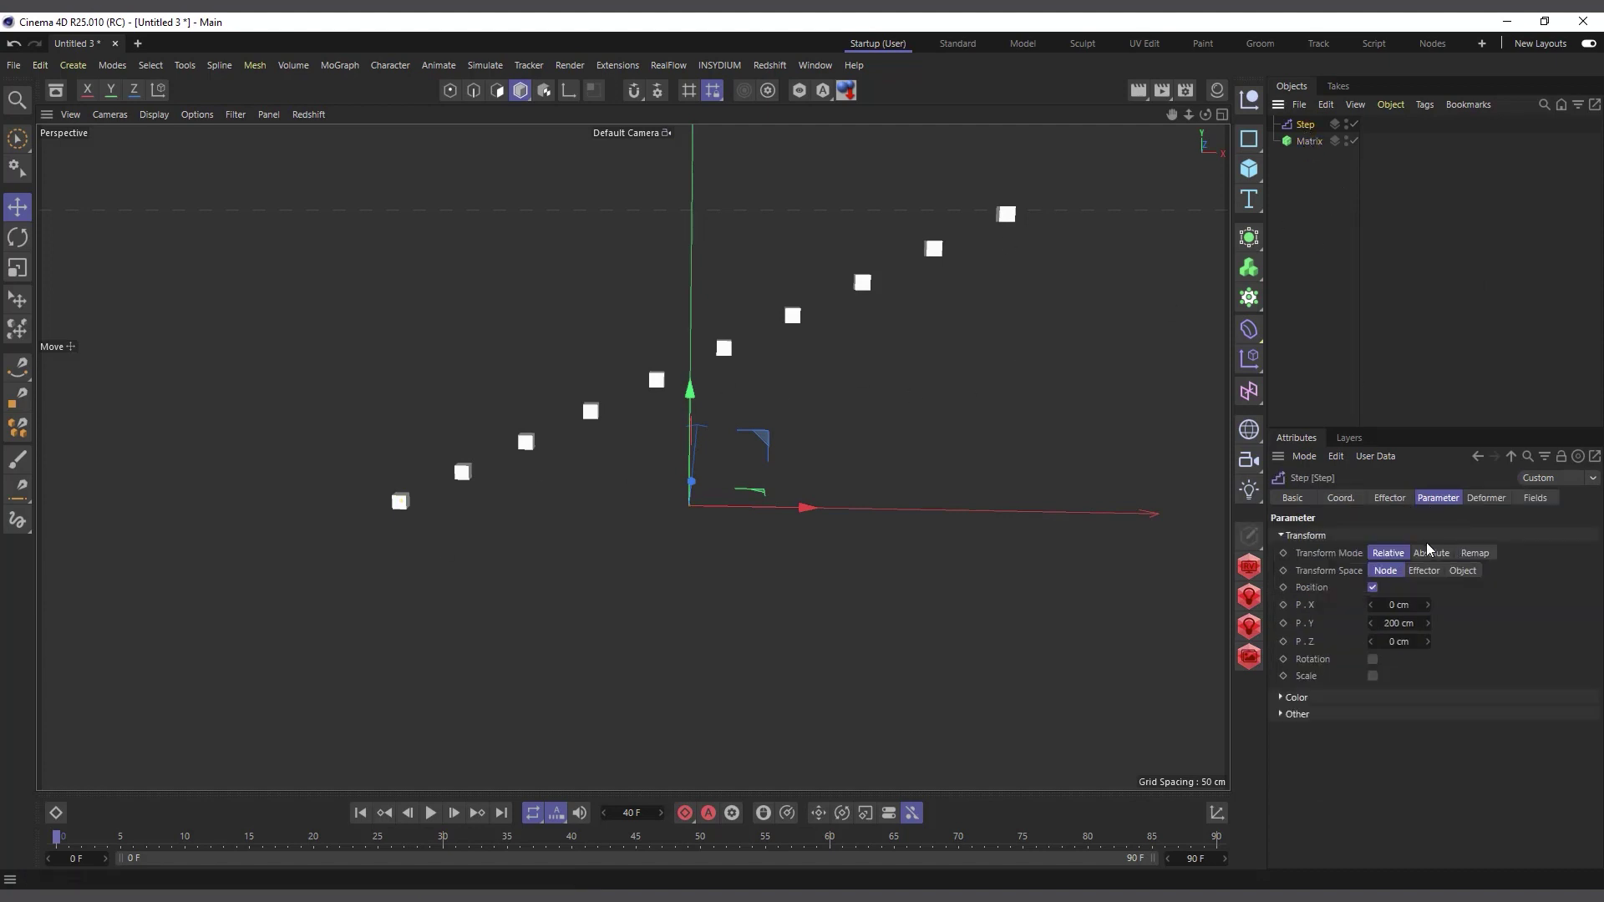
left_click(1391, 499)
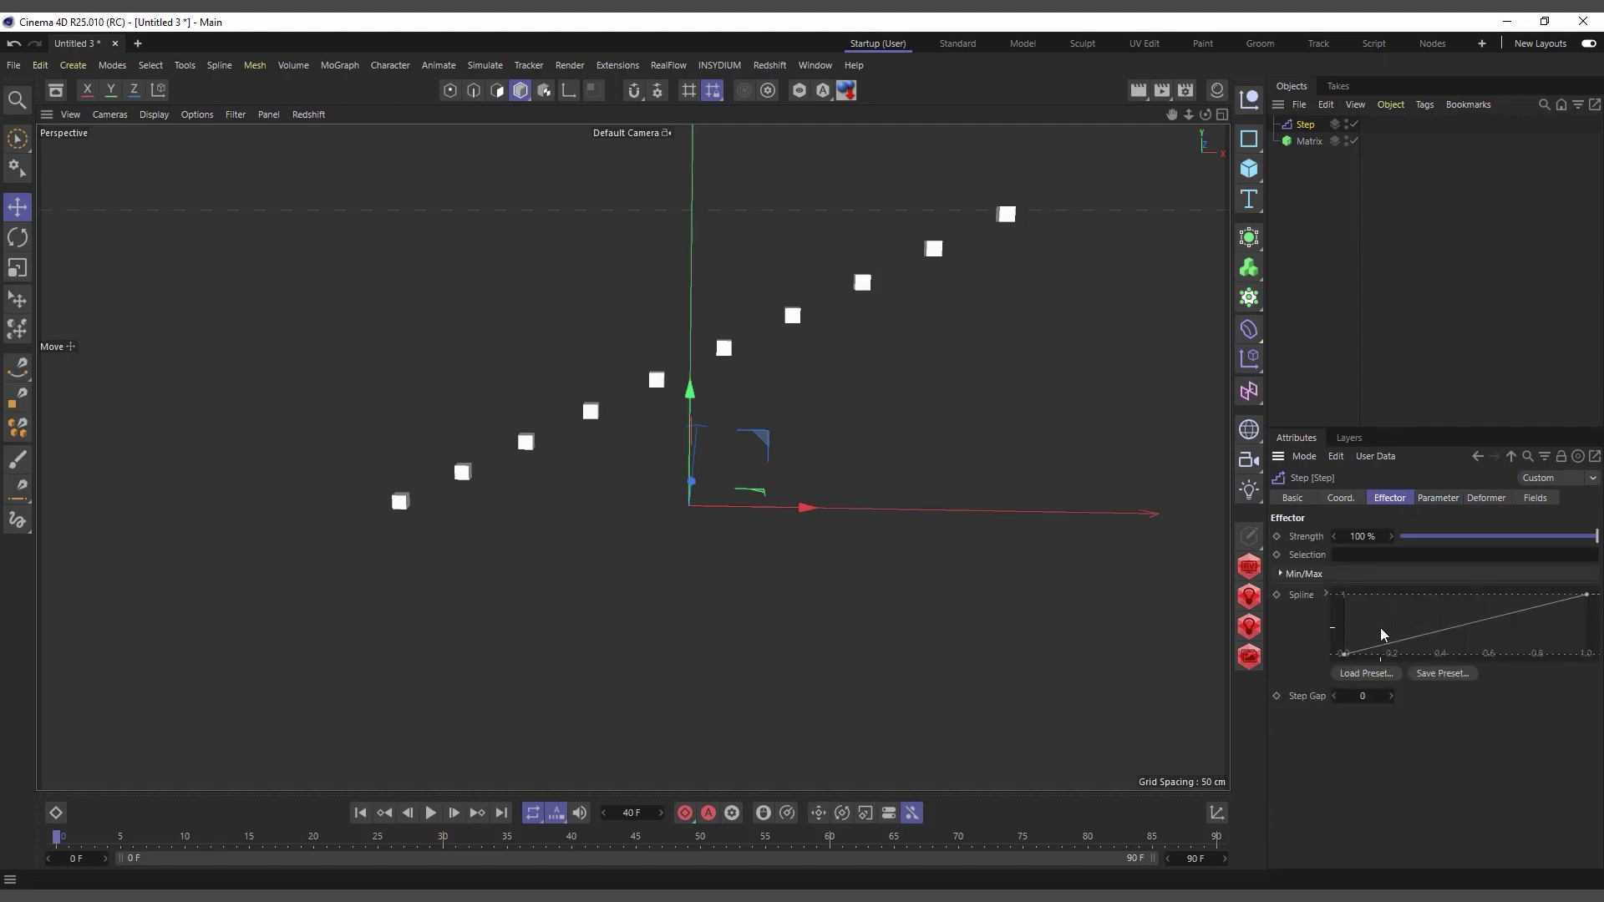
left_click(1416, 637, "ctrl")
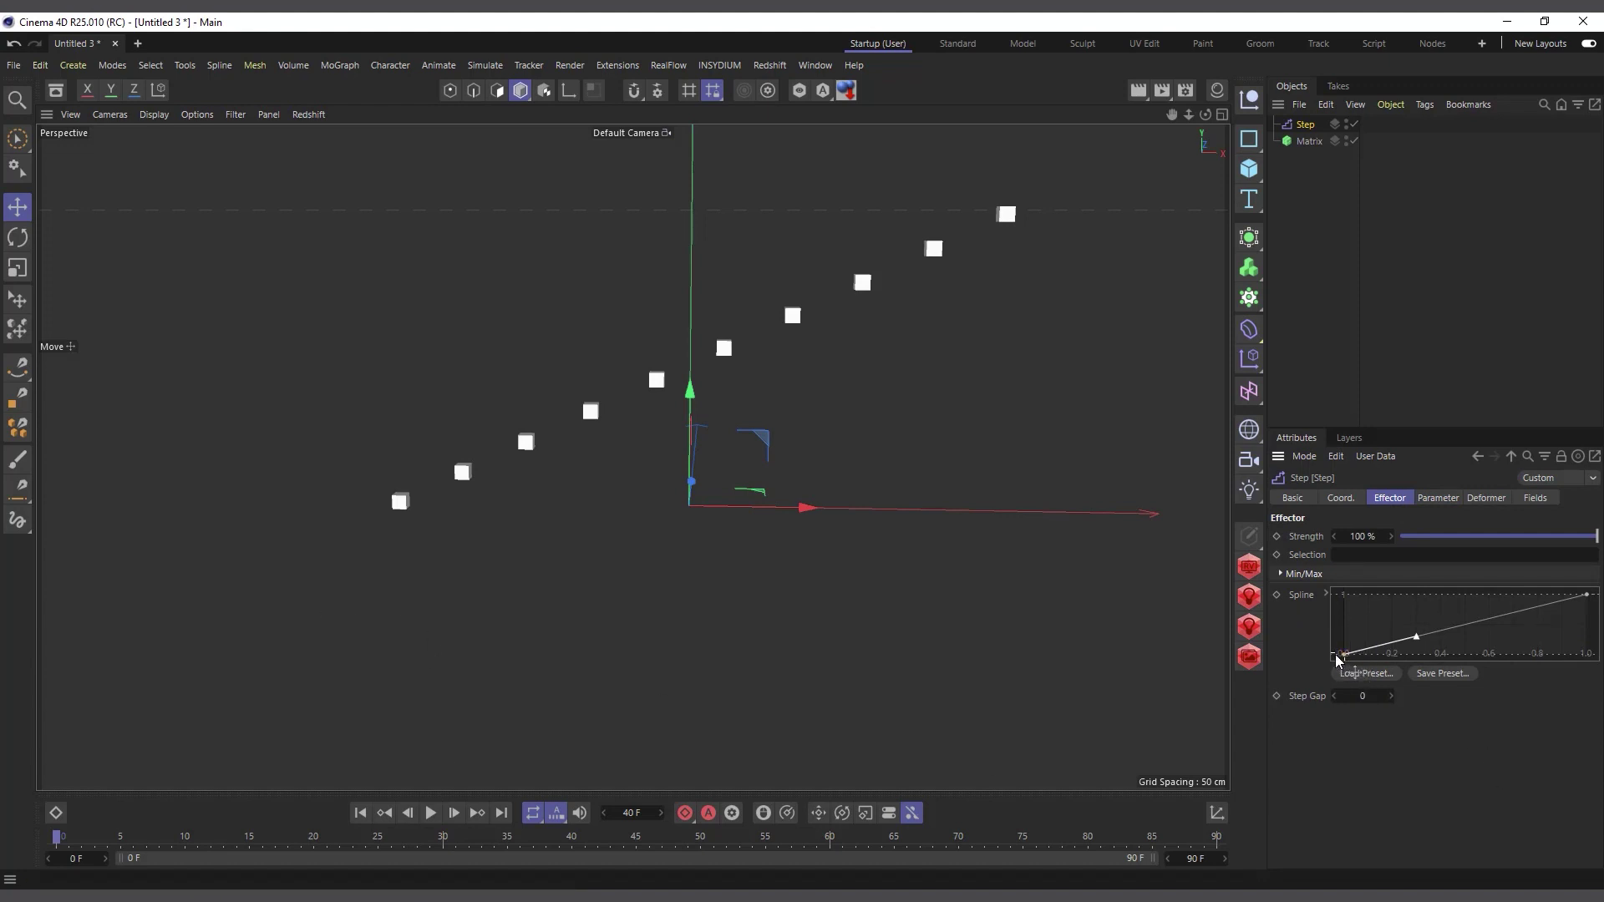
left_click_drag(1338, 656, 1341, 630)
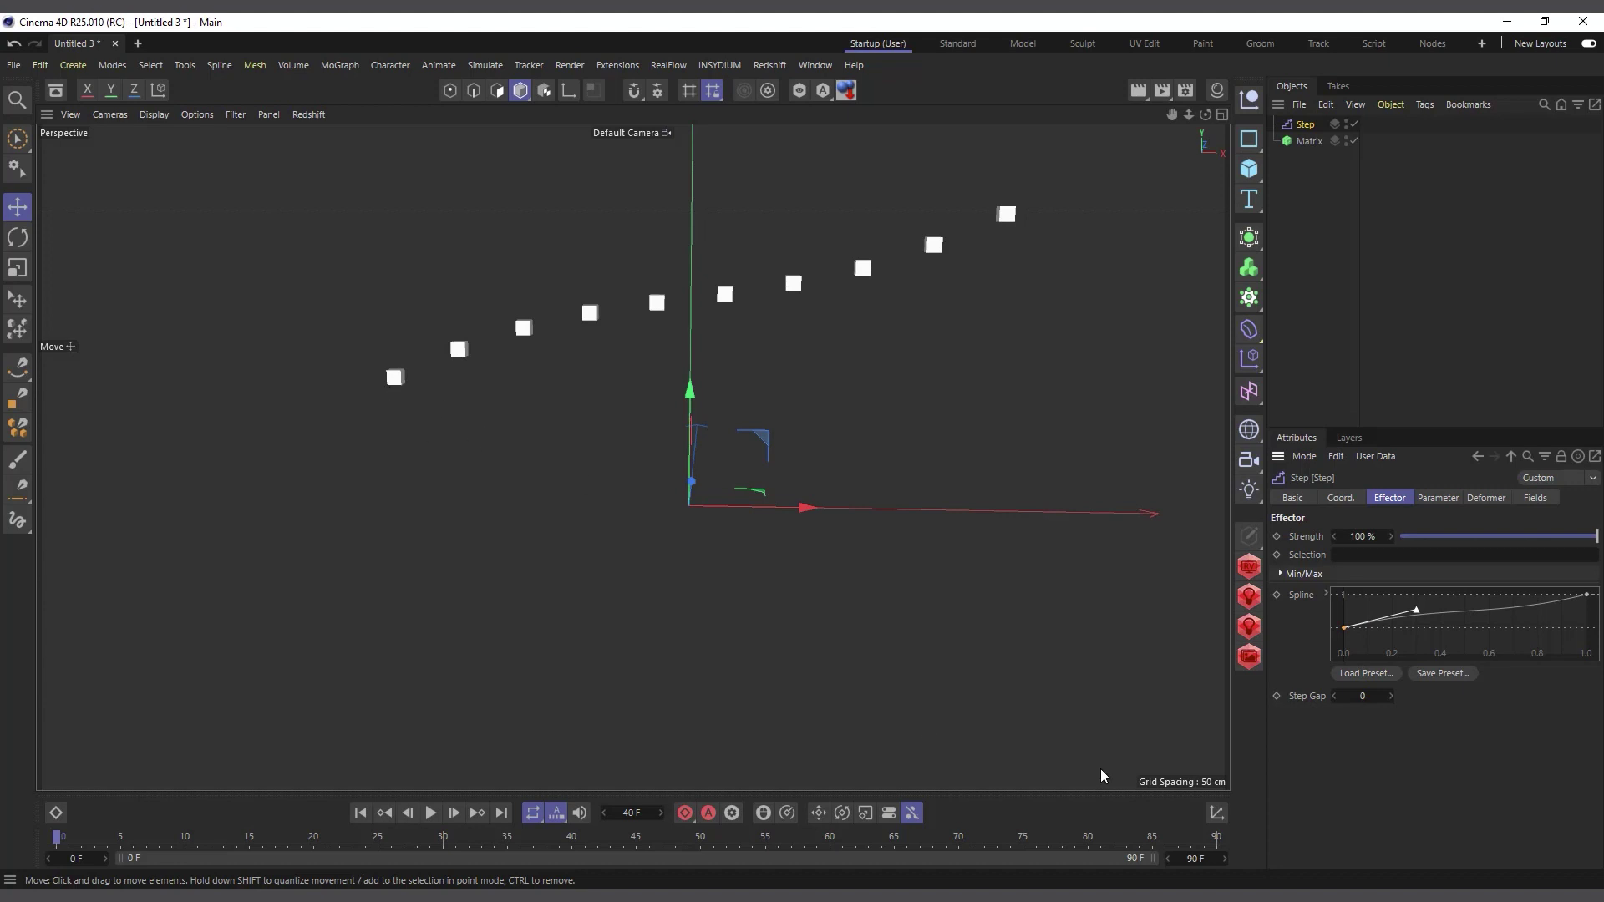
mouse_move(1343, 631)
left_mouse_down()
mouse_move(1342, 654)
mouse_move(1557, 649)
left_mouse_up()
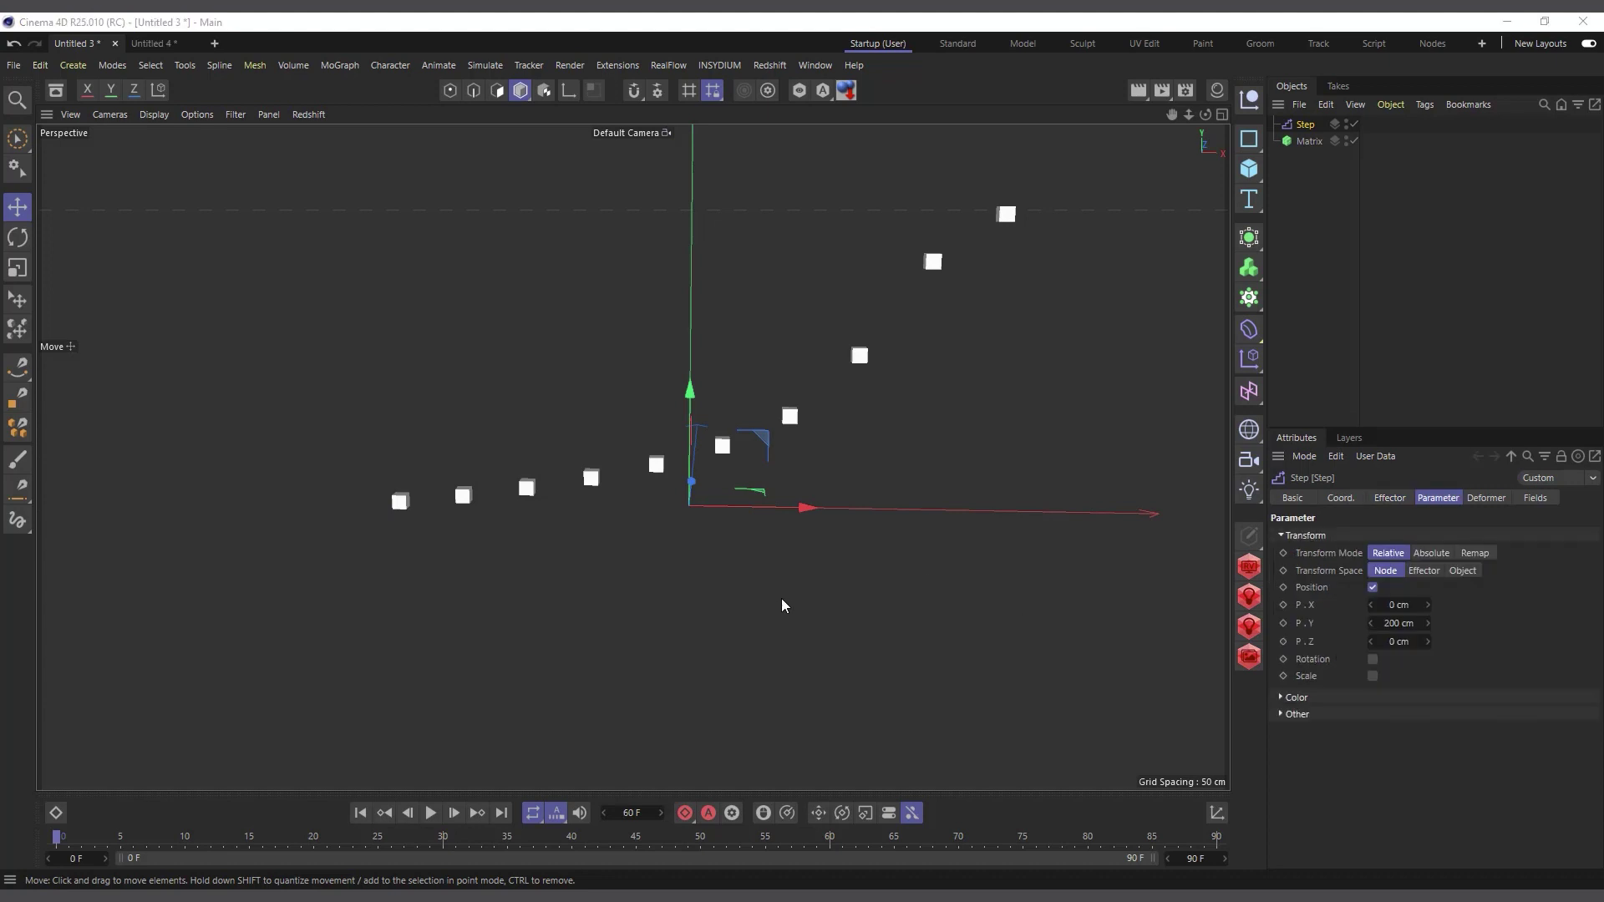
Switch to the Untitled 4 scene, play the cloned cubes' animation and return to the first frame.
left_click(153, 46)
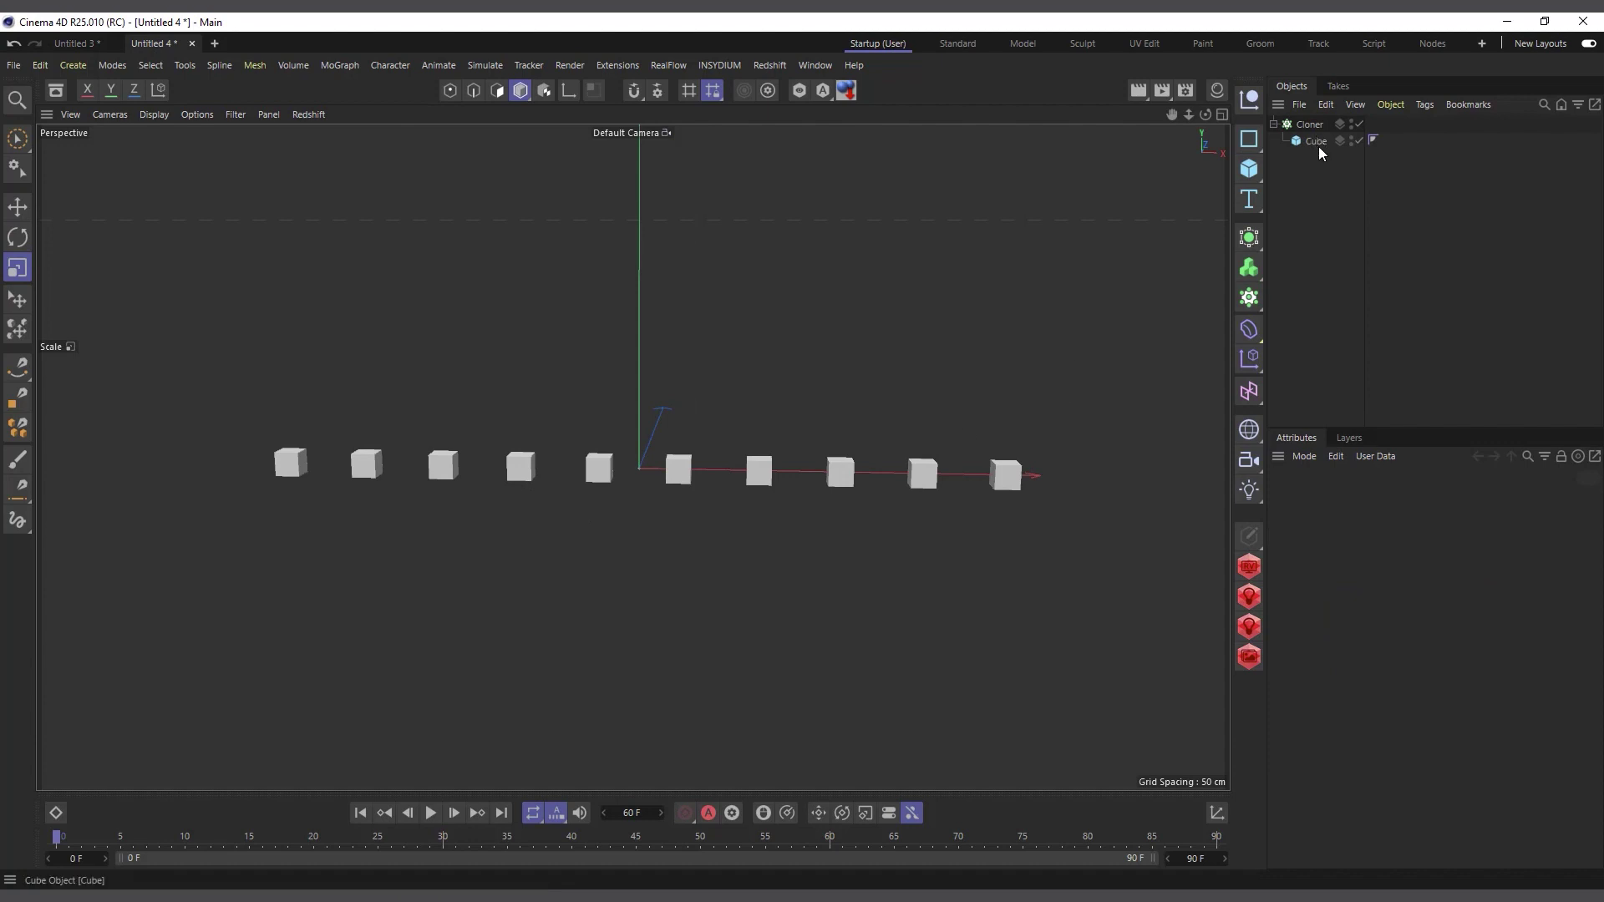
left_click(431, 814)
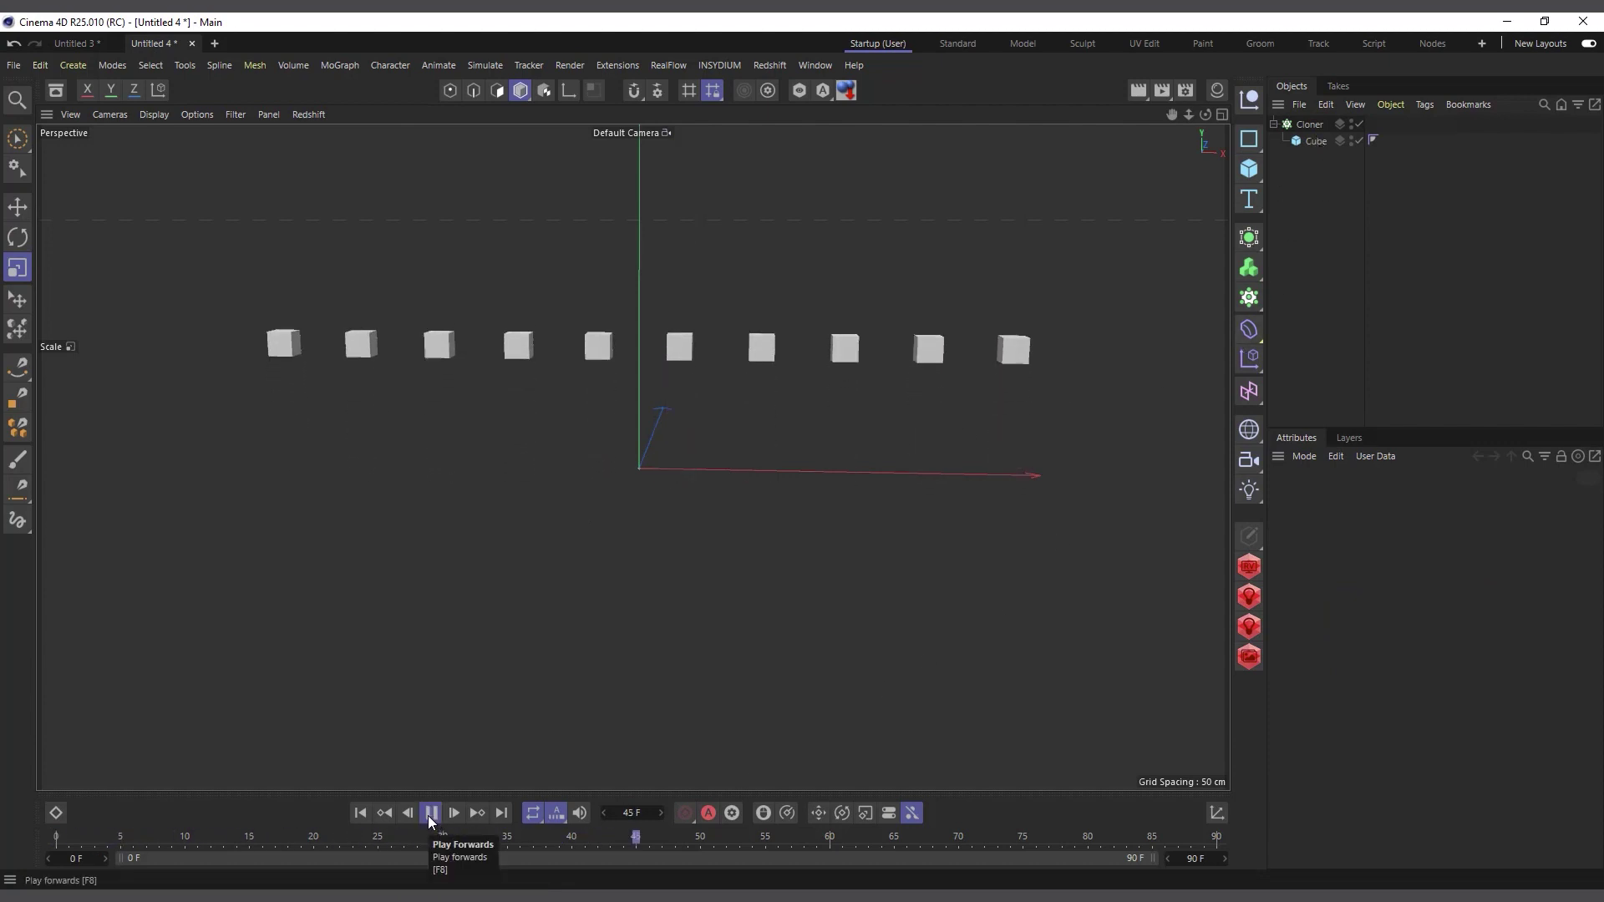
left_click(431, 814)
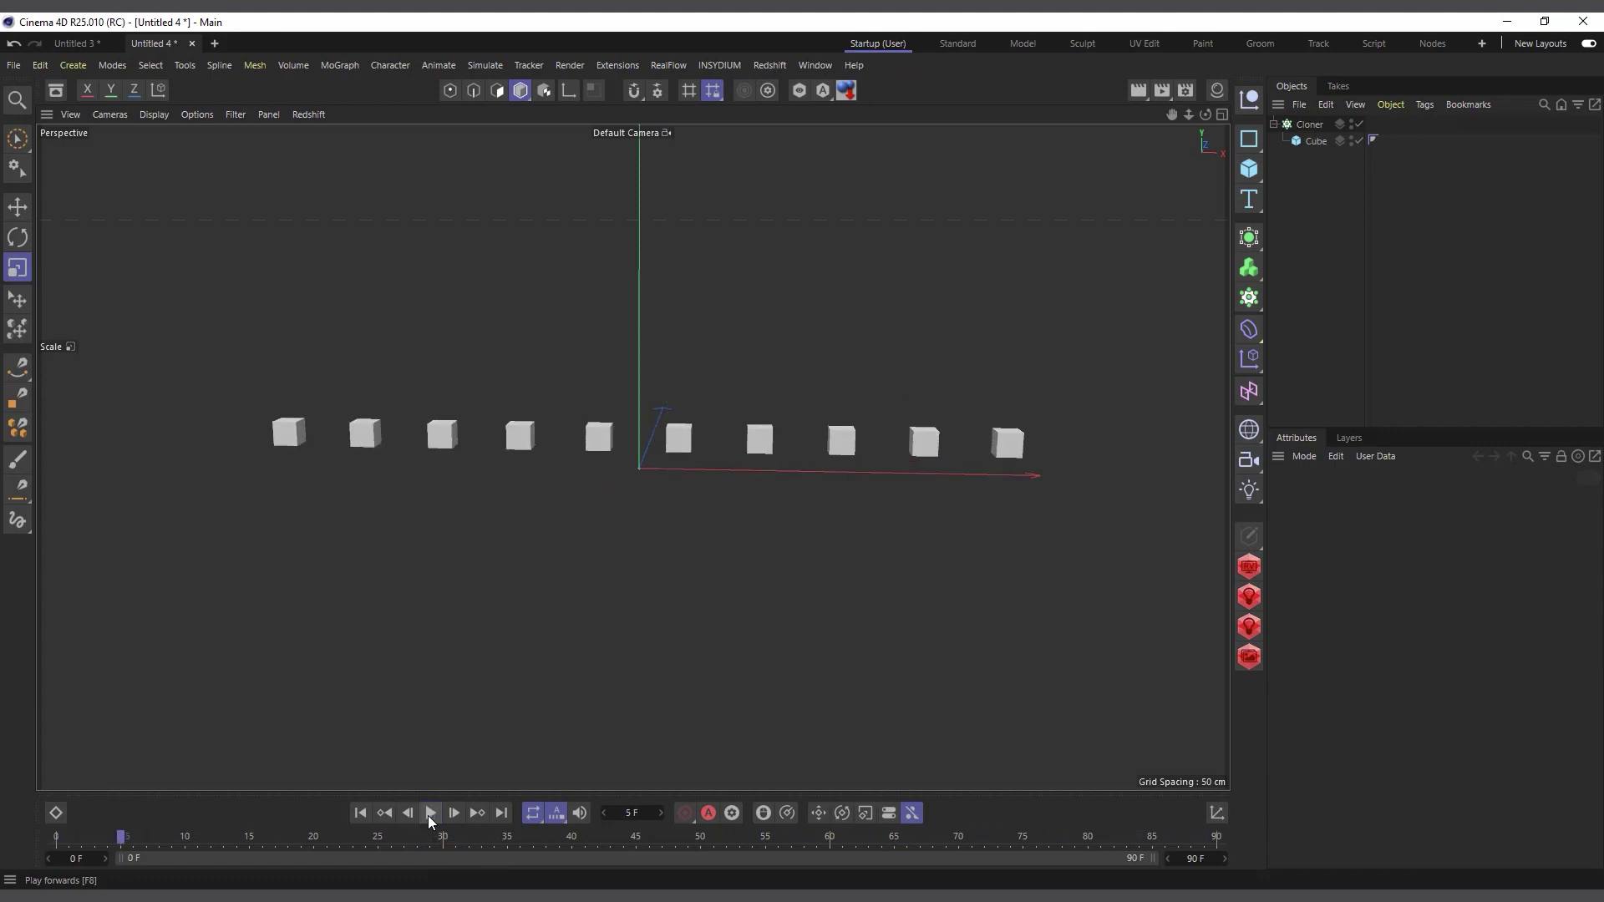
left_click(361, 813)
Add a Step effector to the Cloner holding the animated cube.
left_click(1336, 123)
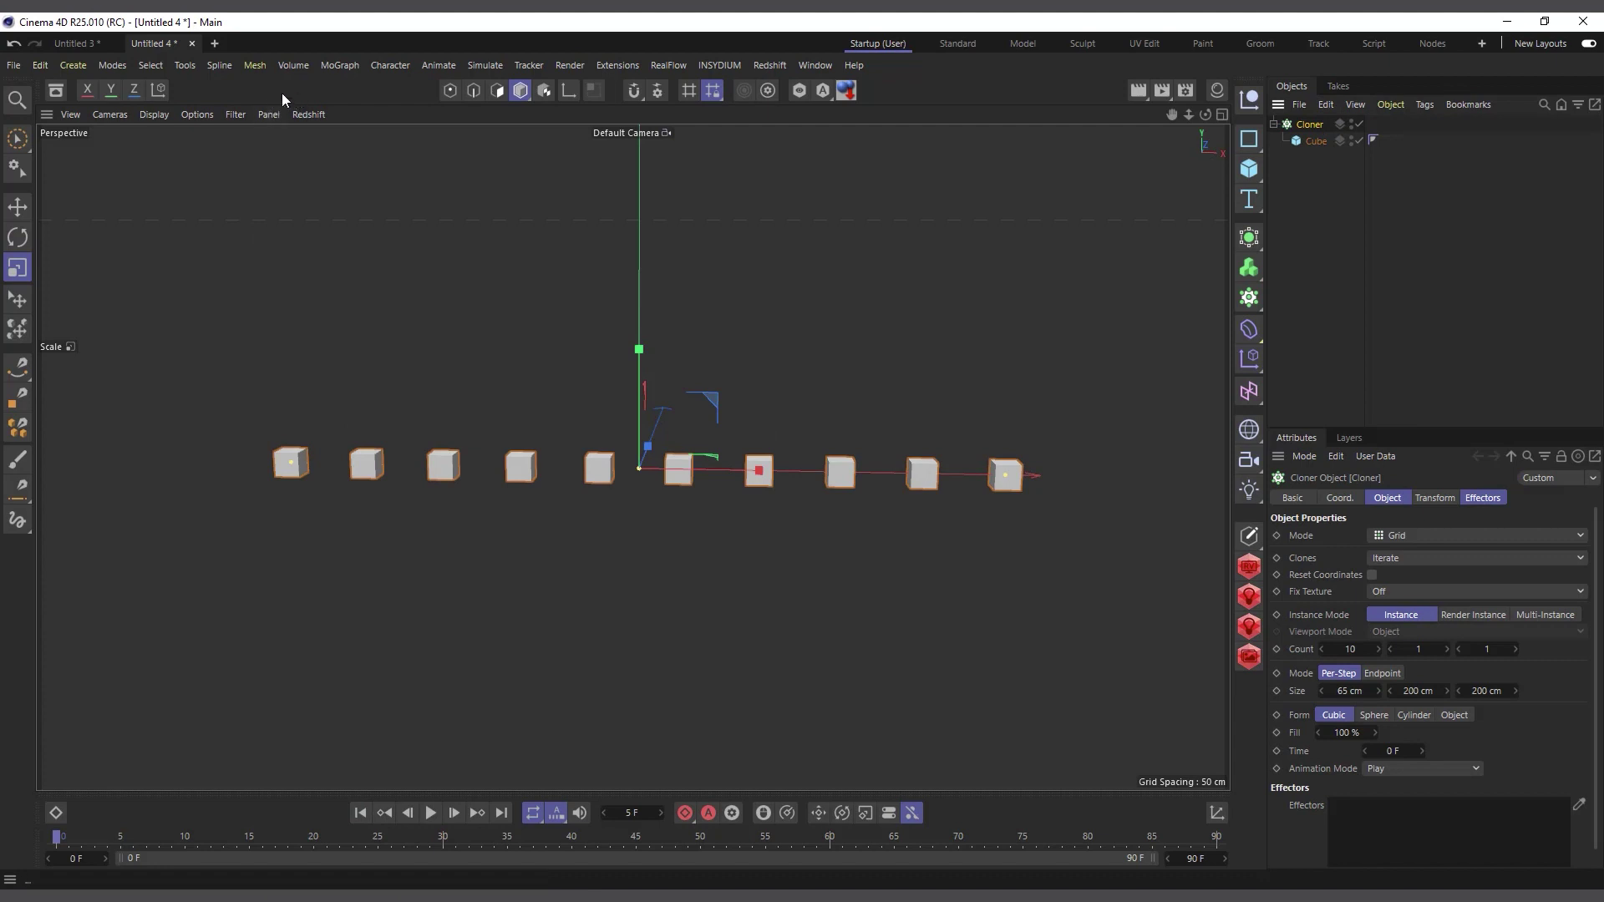
left_click(338, 65)
mouse_move(358, 92)
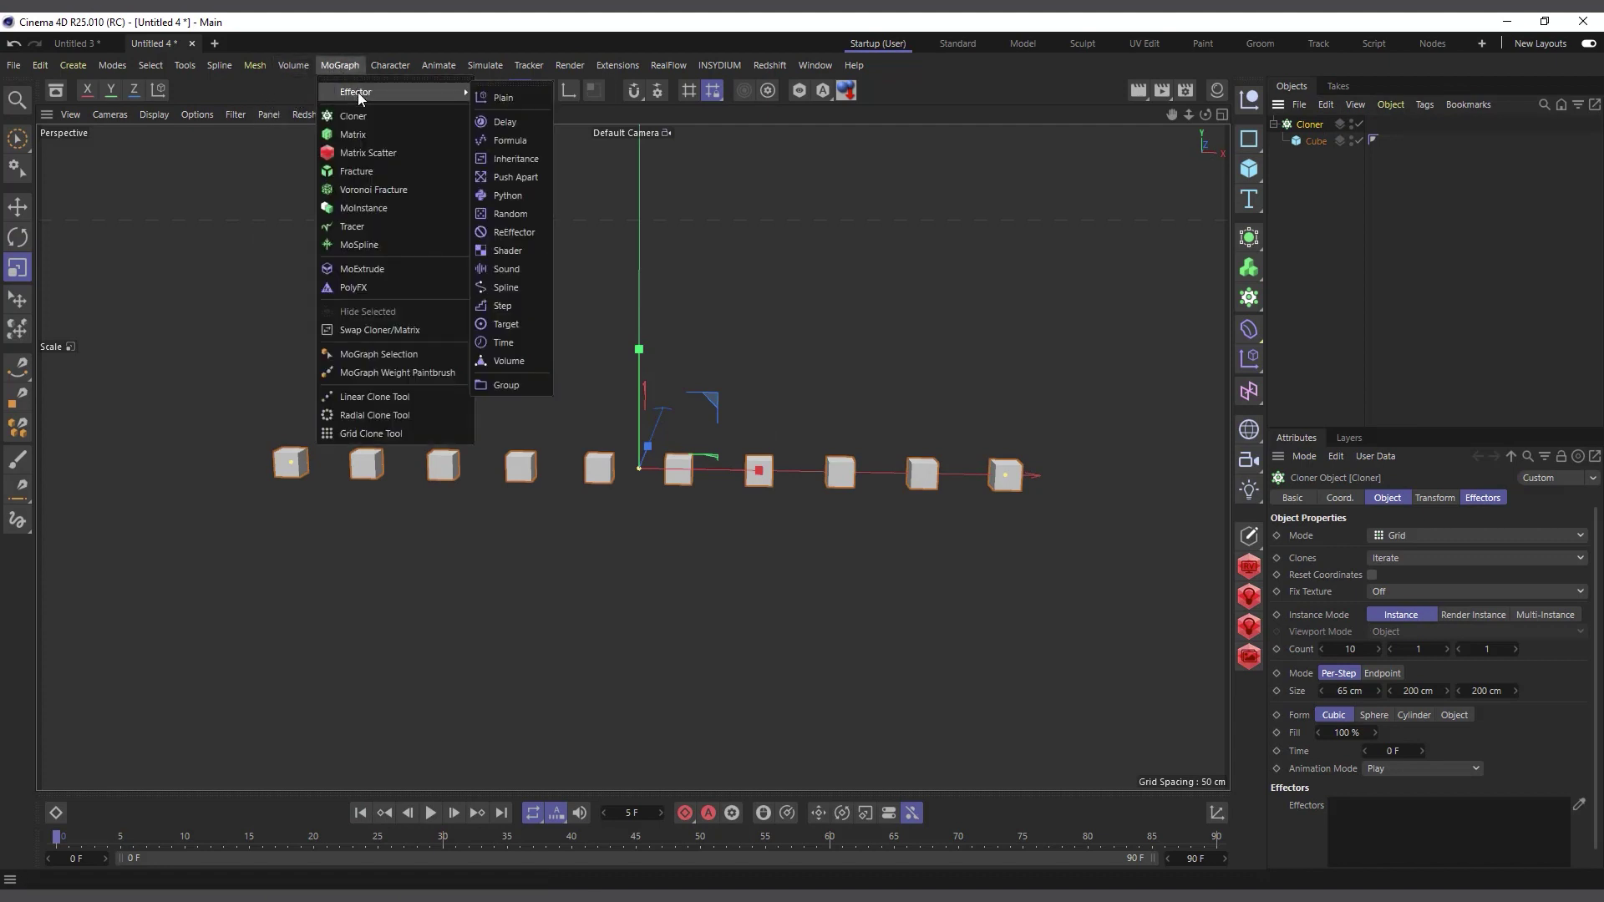
left_click(501, 306)
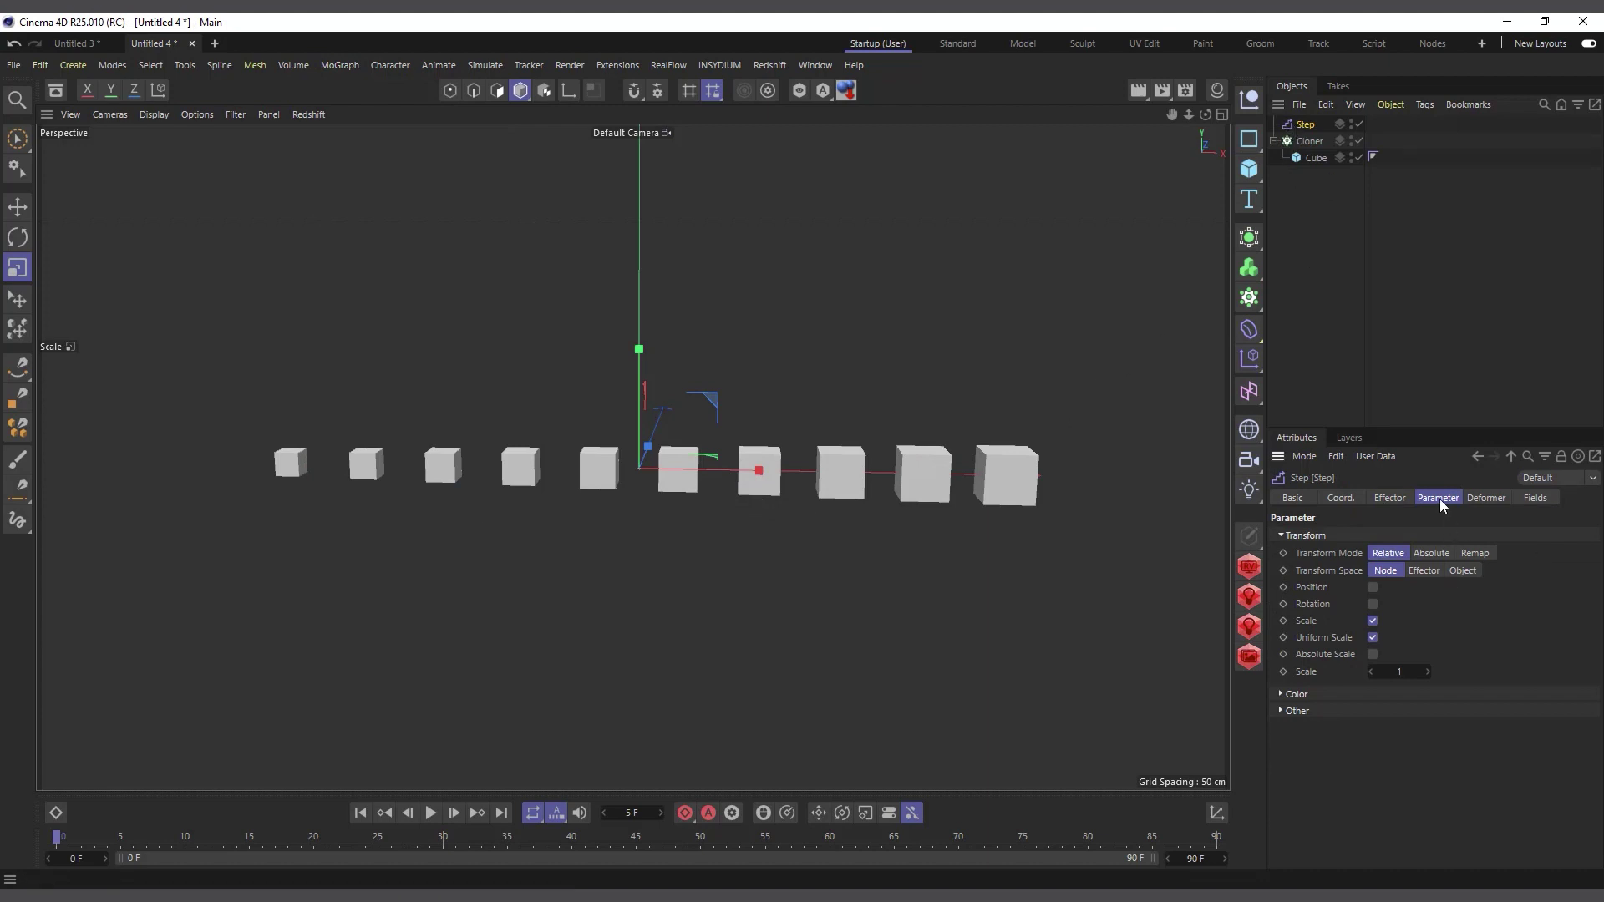
Turn off the Step effector's scale influence, set its Time Offset to 20 F and play the animation.
left_click(1372, 621)
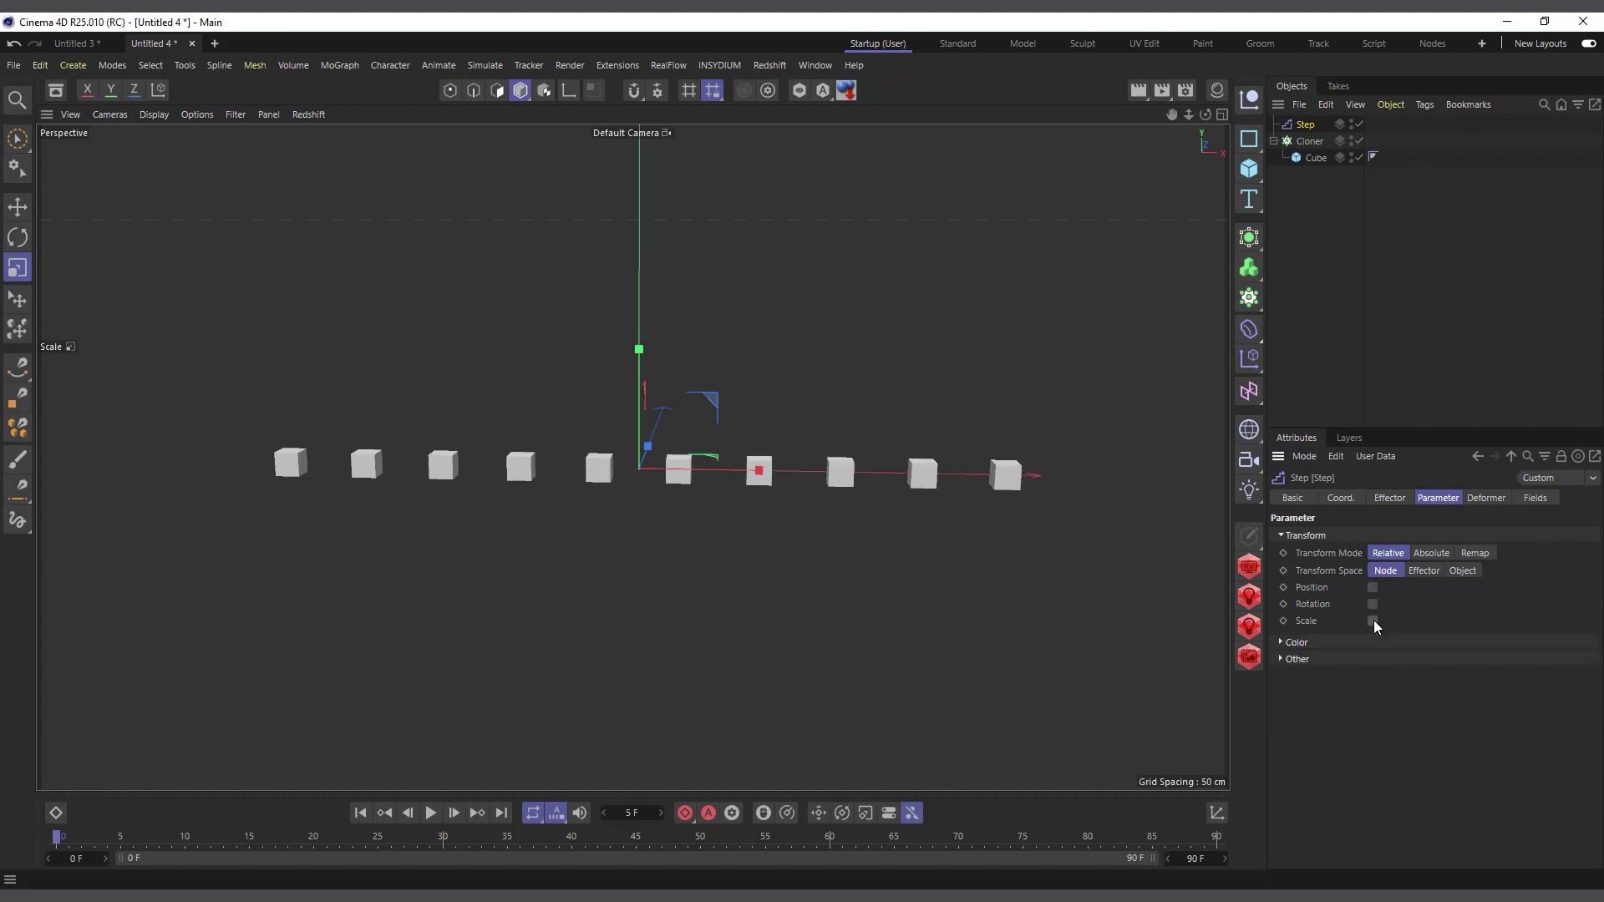
left_click(1297, 660)
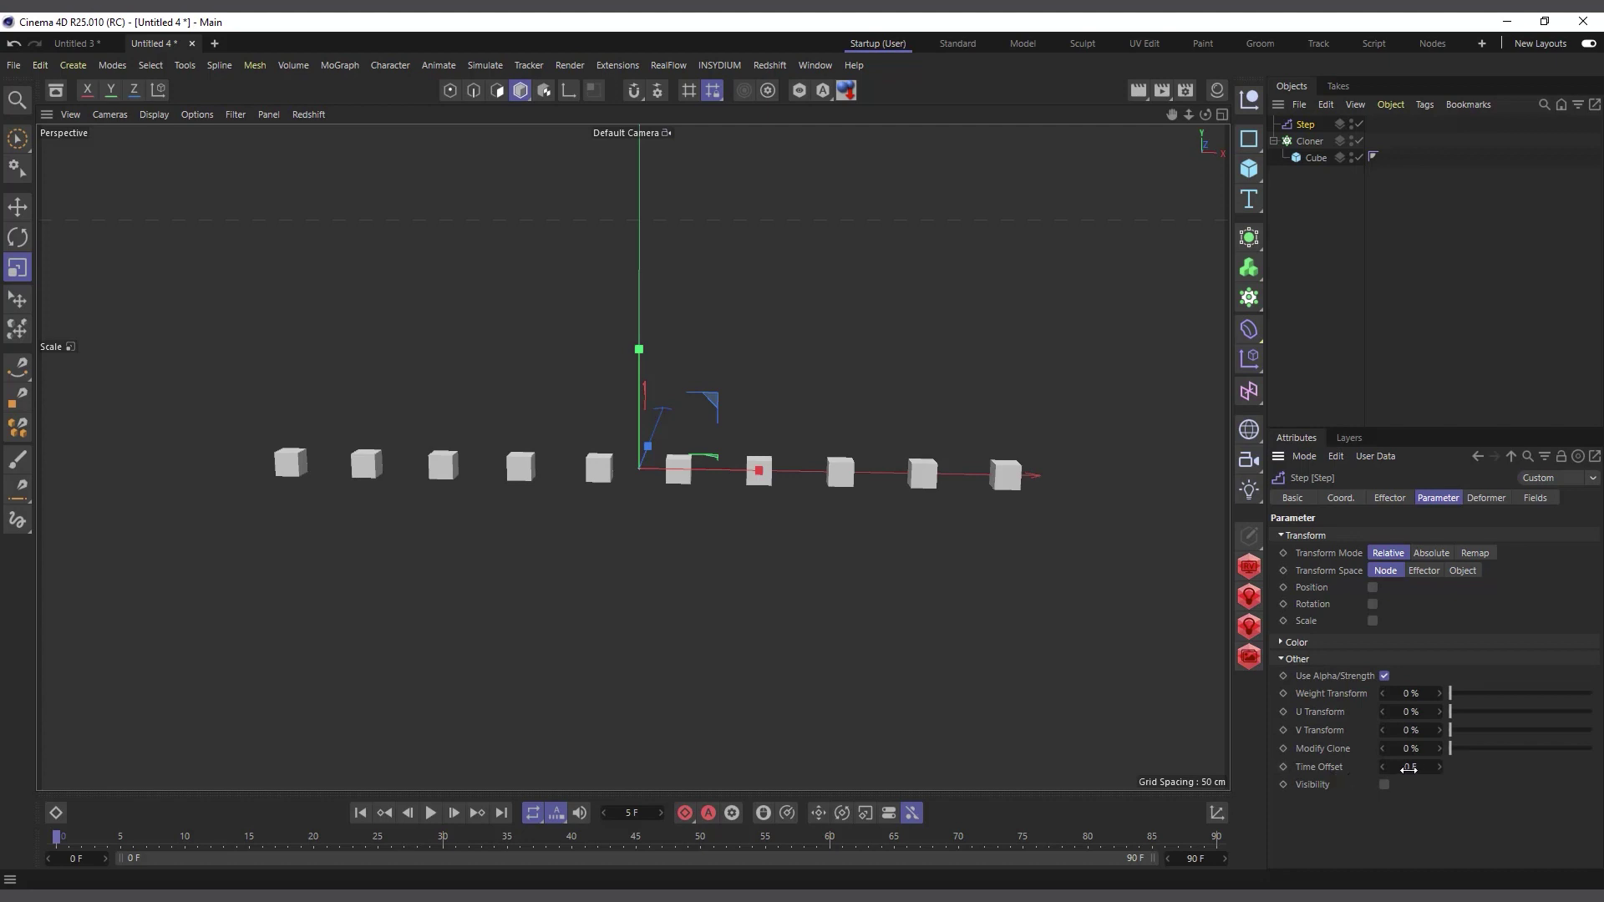
left_click_drag(1410, 767, 1418, 768)
left_click(431, 814)
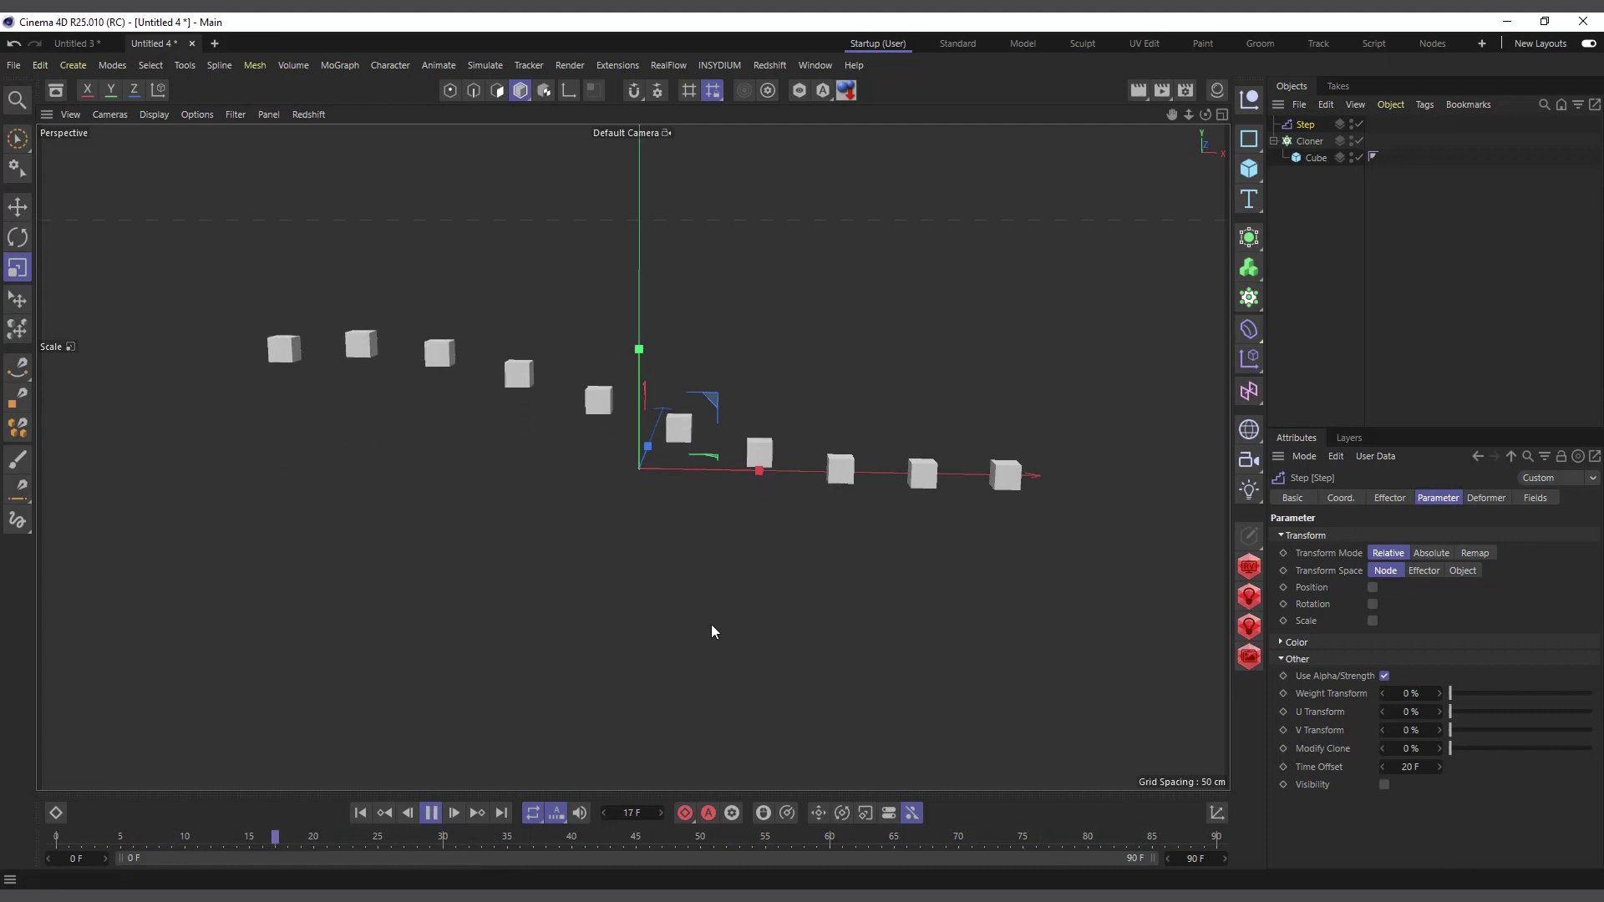
Invert the Step effector's spline so it falls from maximum to zero, and extend the timeline to 769 F.
left_click(1390, 498)
left_click(1416, 636, "ctrl")
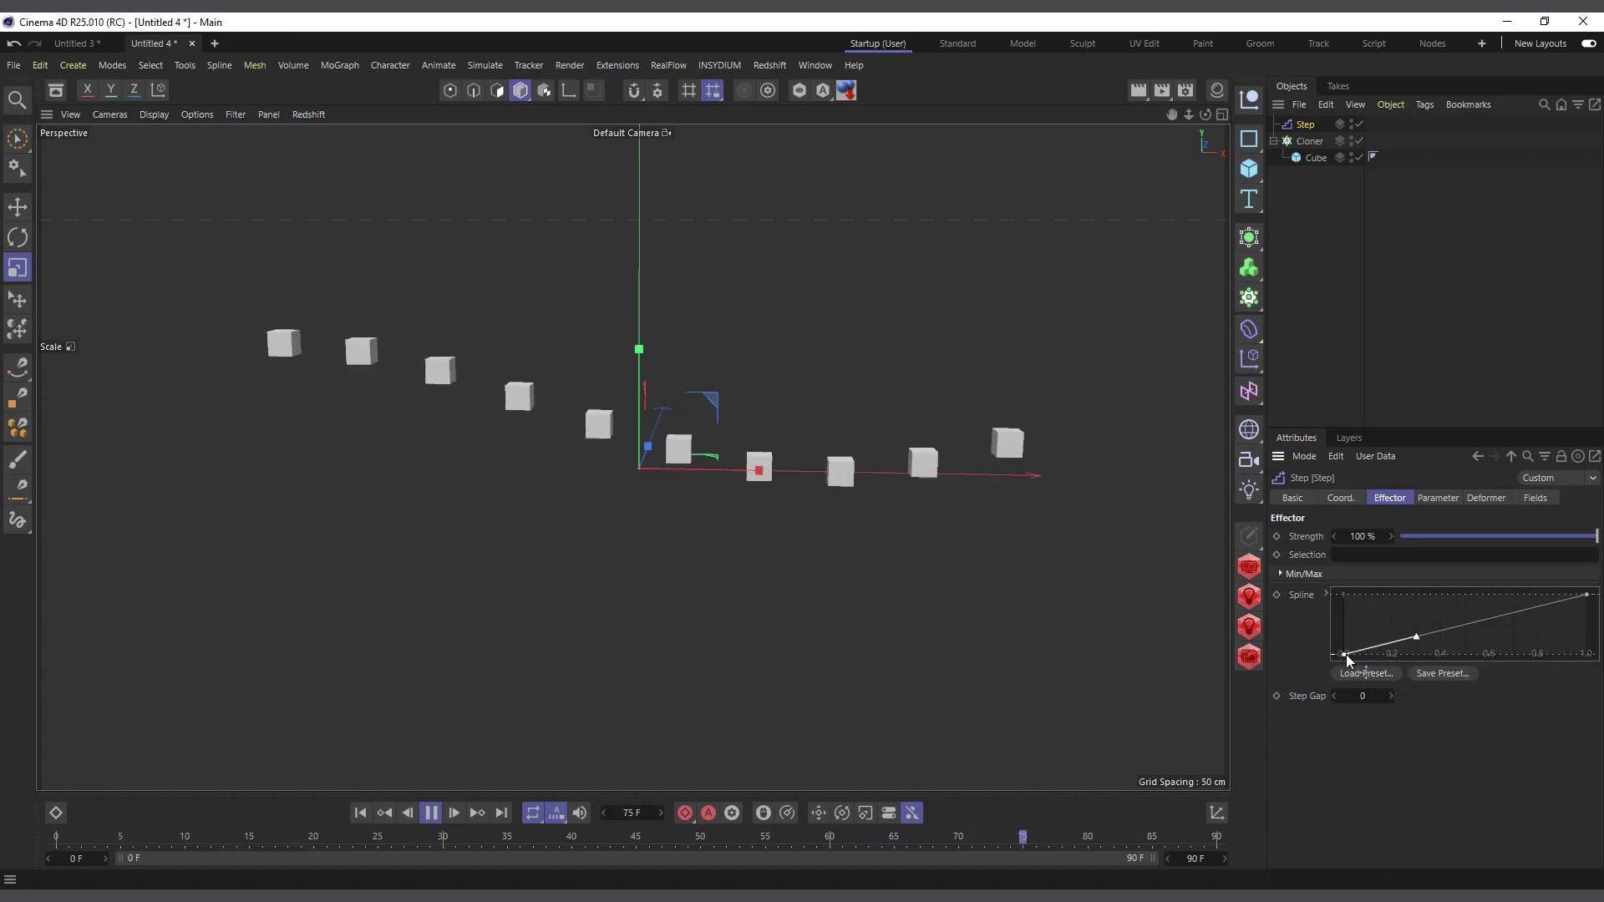
left_click_drag(1346, 654, 1341, 594)
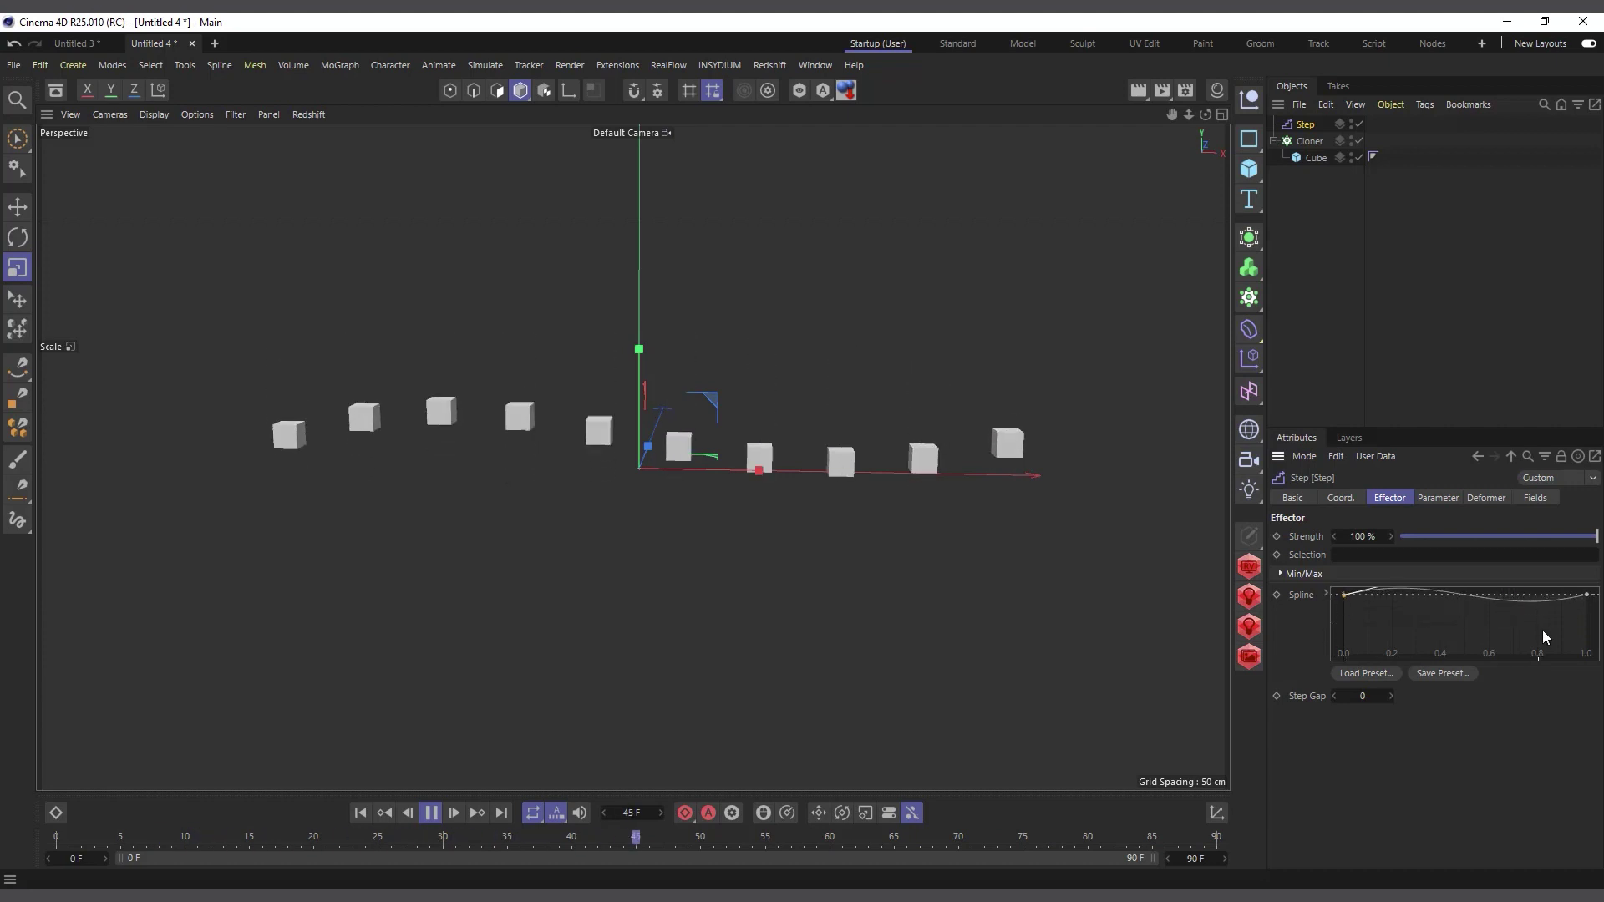
left_click(1588, 595)
left_click_drag(1587, 598, 1586, 657)
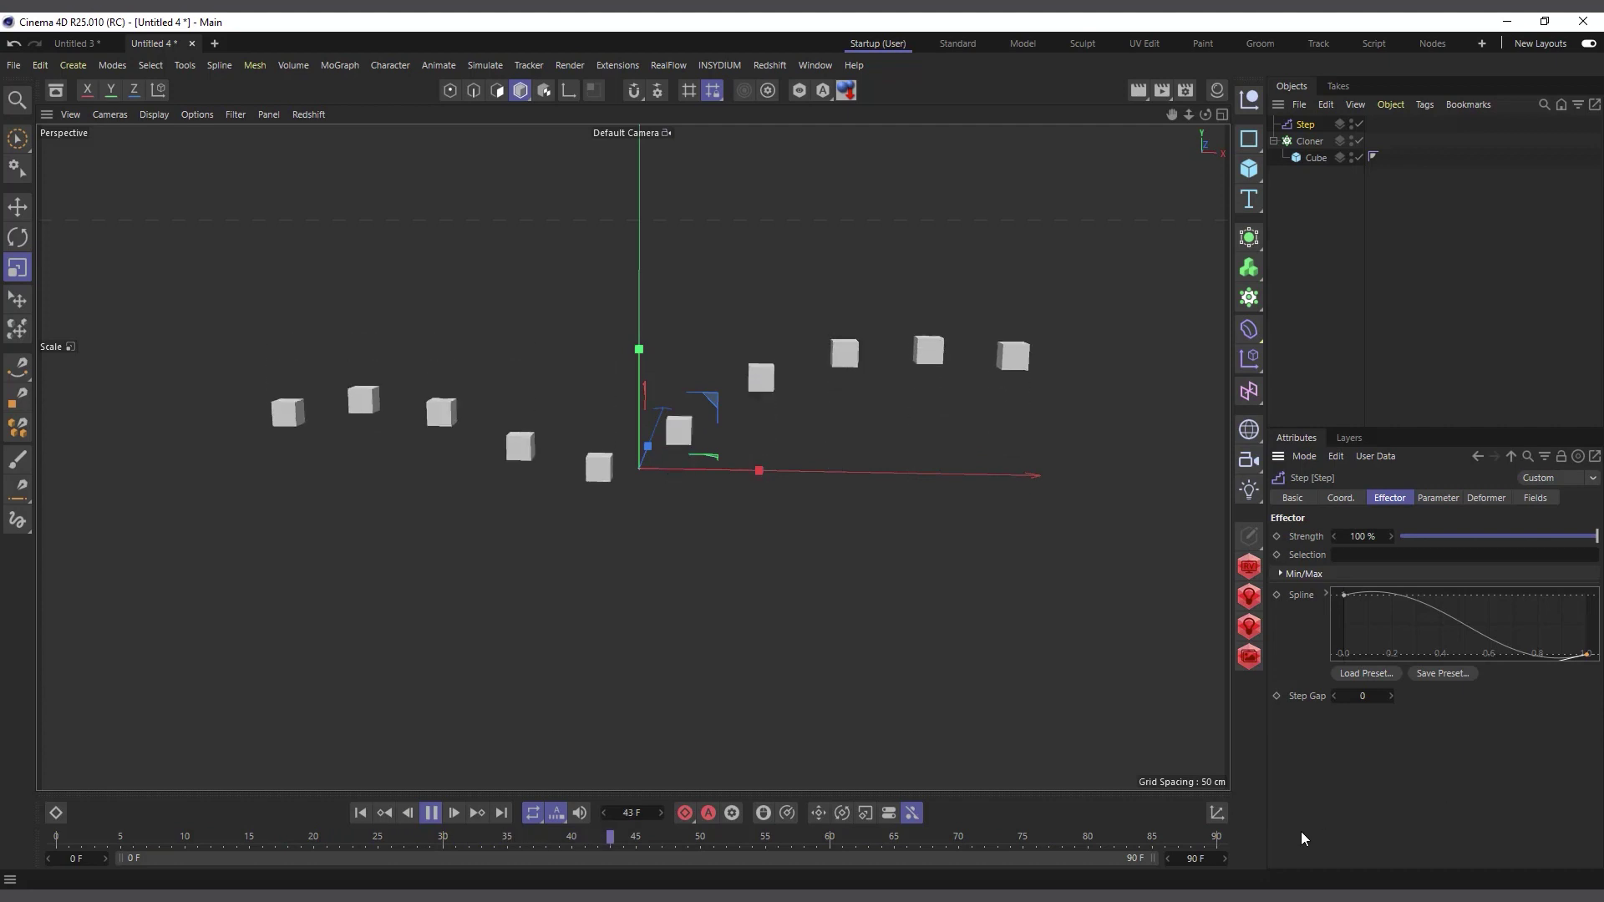
left_click_drag(1225, 858, 1114, 867)
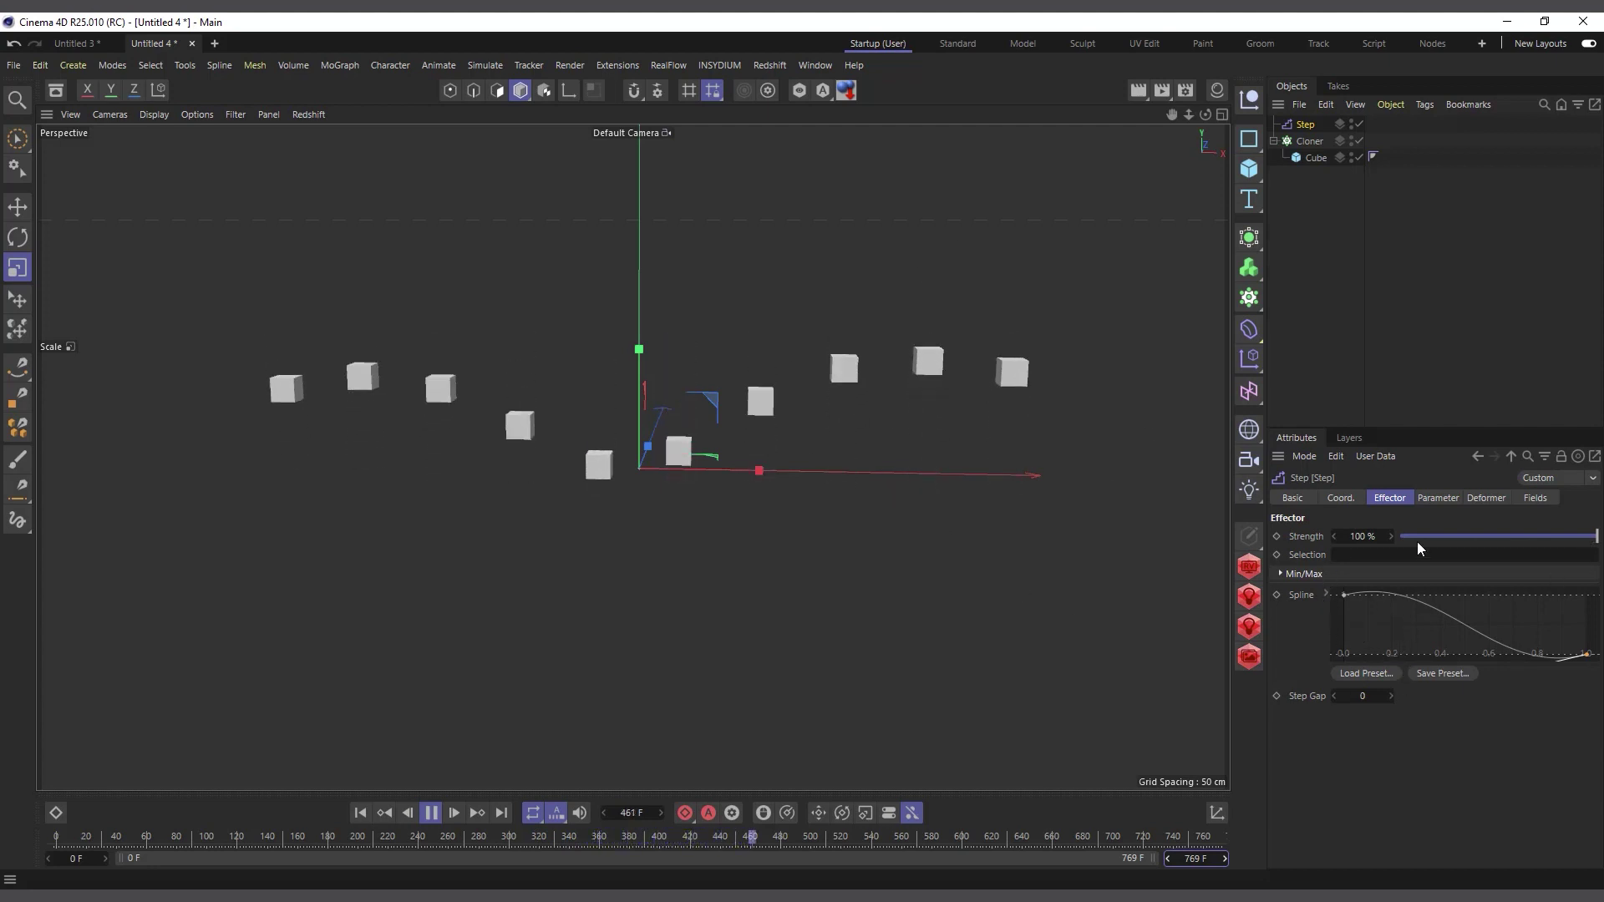
Try a Linear Field on the Step effector and remove it from the effector's field list.
left_click(1495, 497)
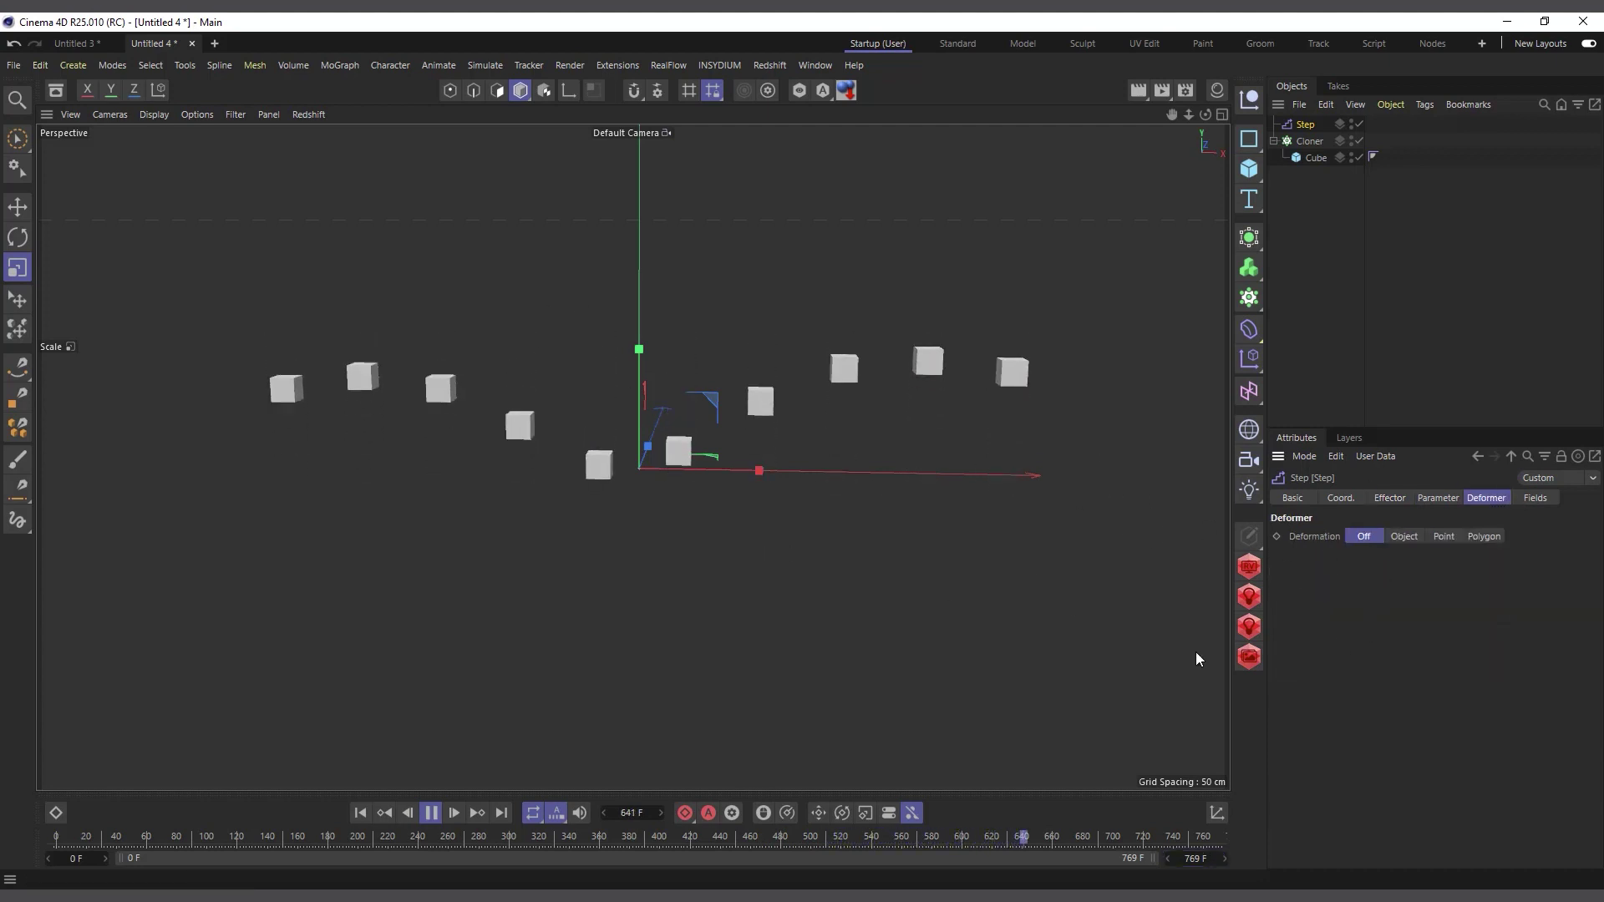
left_click(1538, 498)
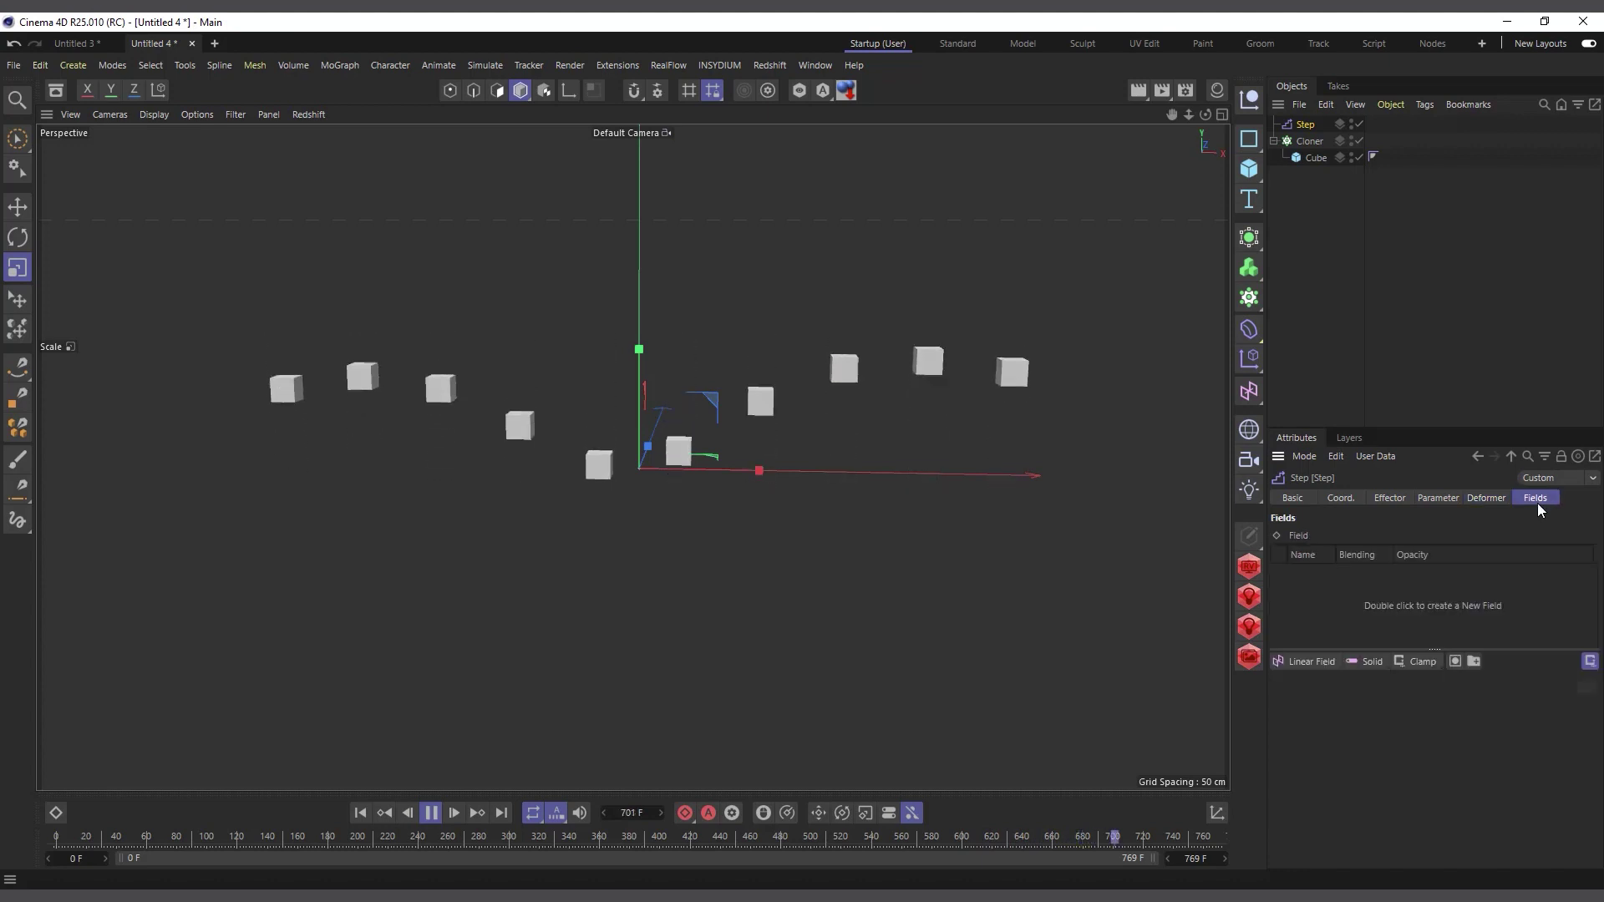
left_click(1325, 663)
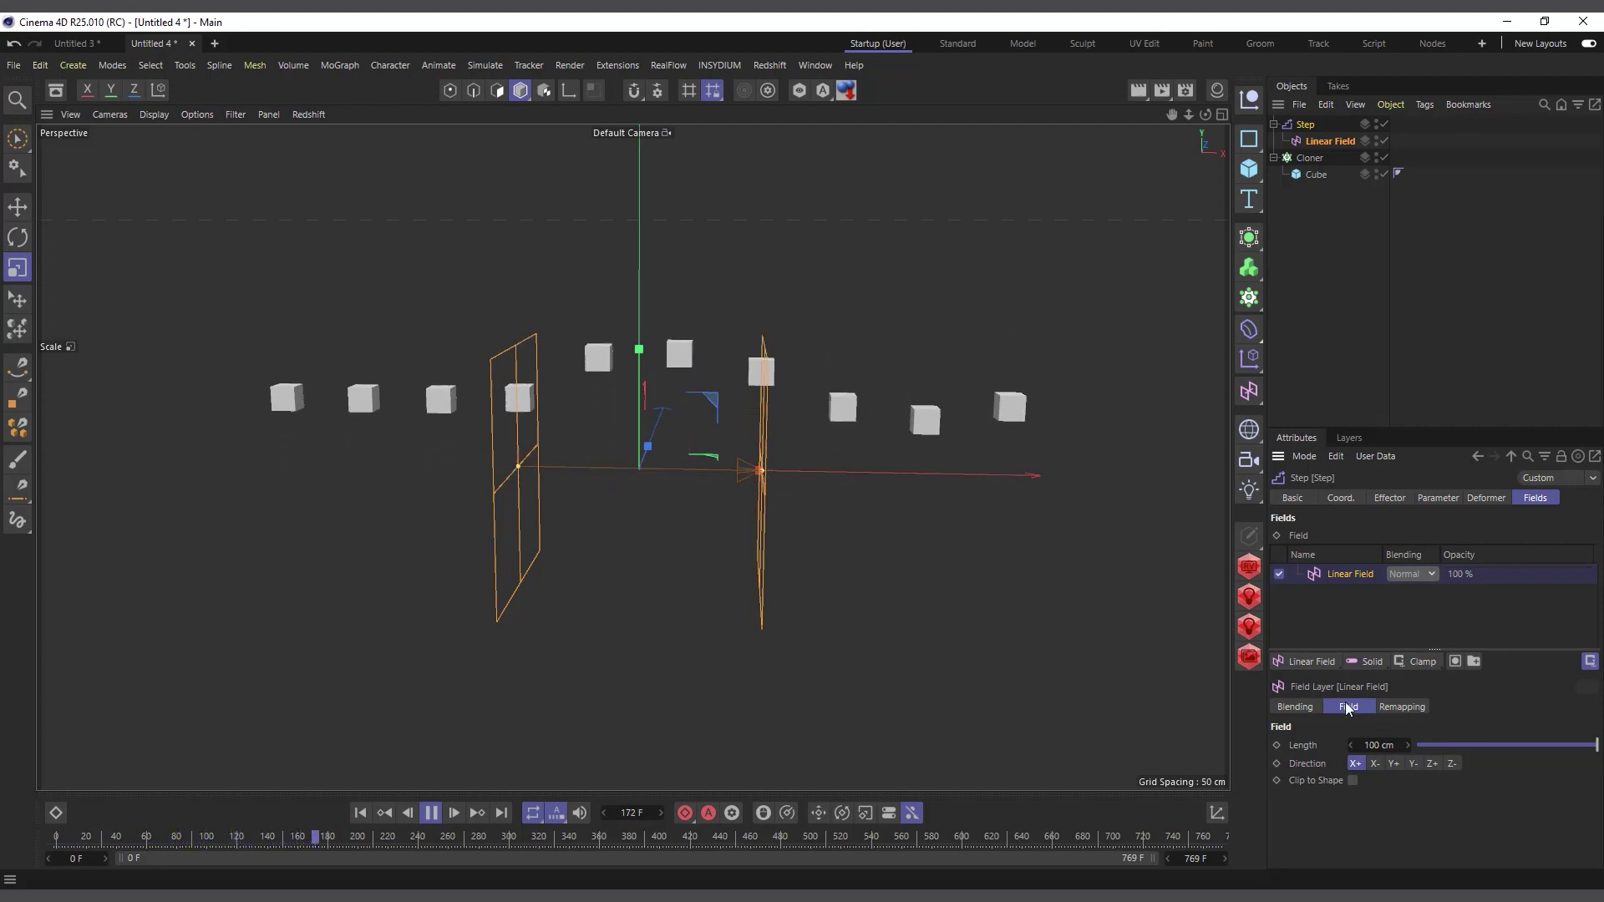
key("Delete")
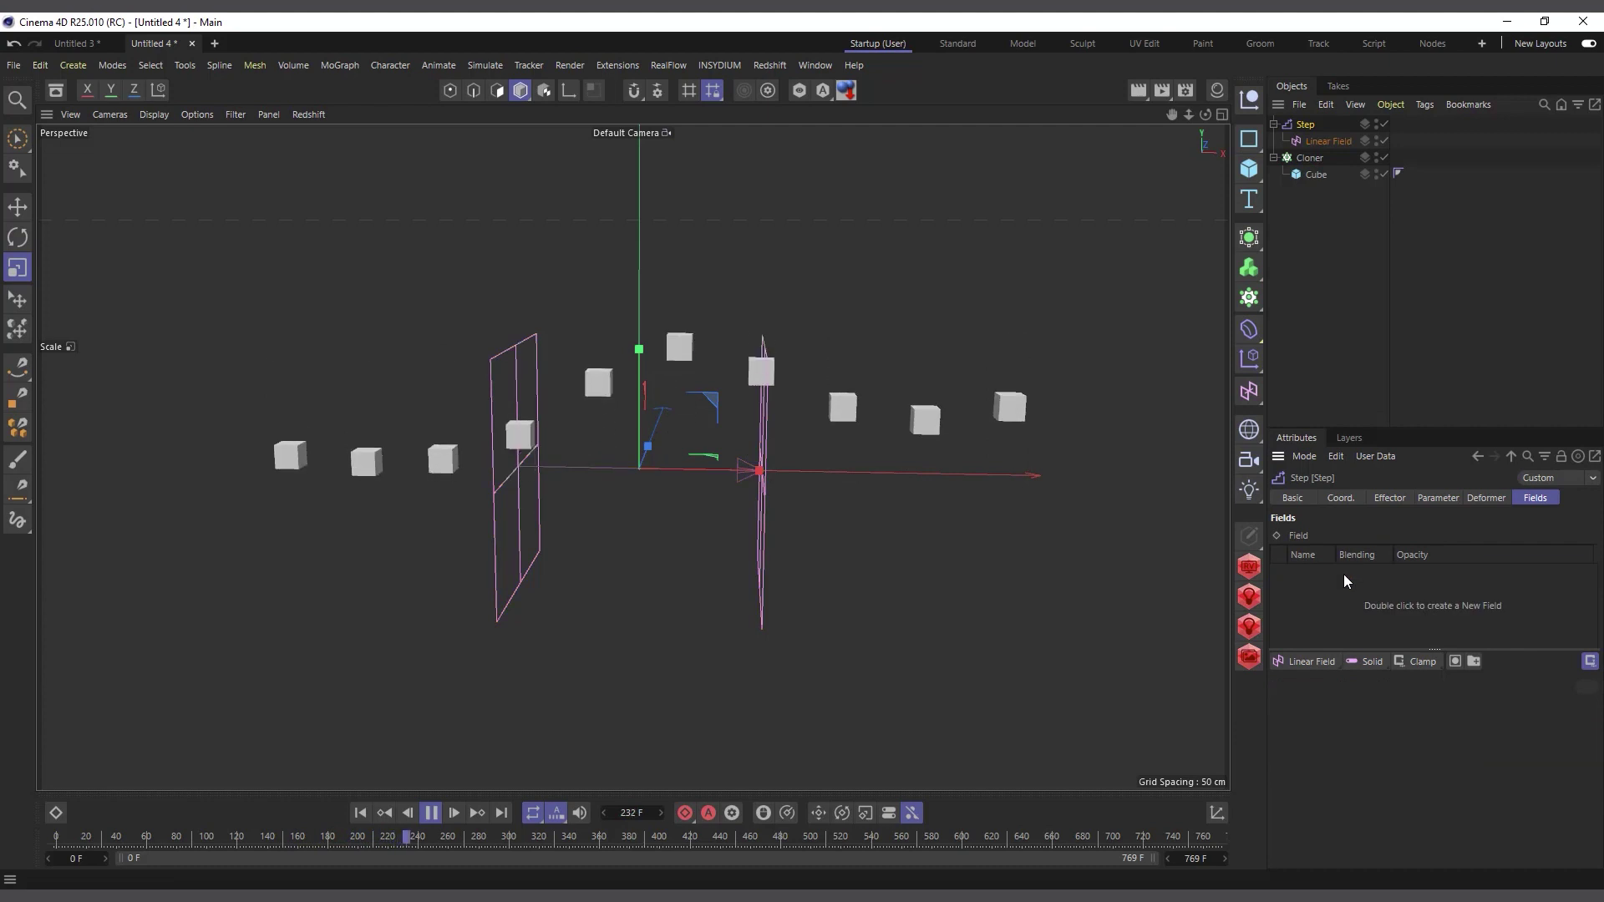
Add a Box Field to the Step effector and enlarge its inner box along X in the viewport.
left_click(1306, 665)
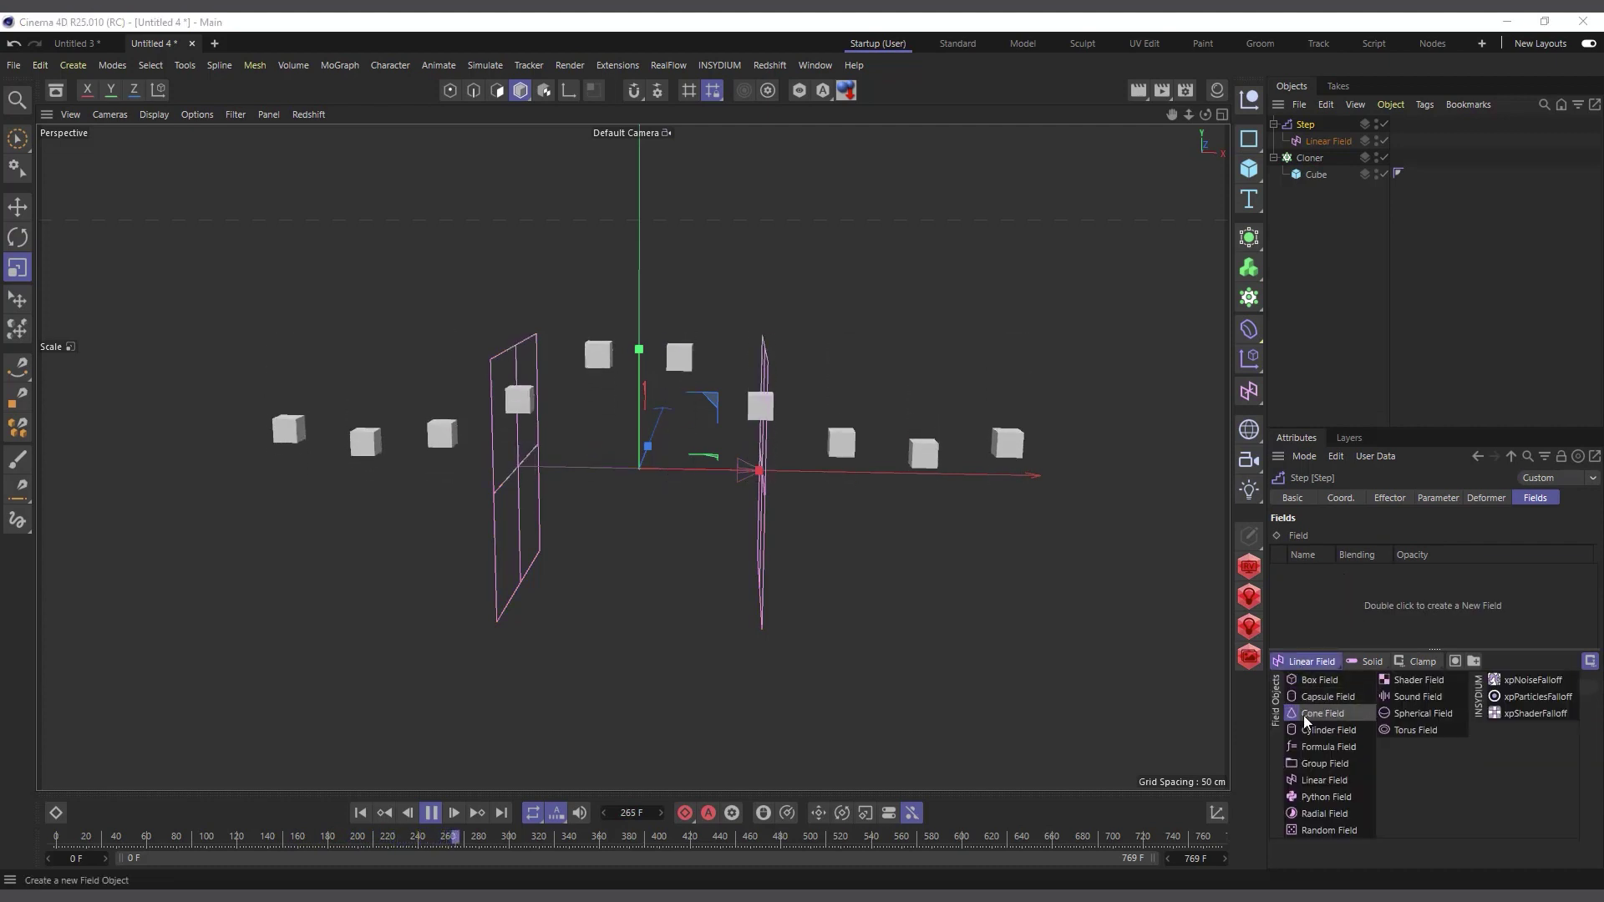
left_click(1320, 680)
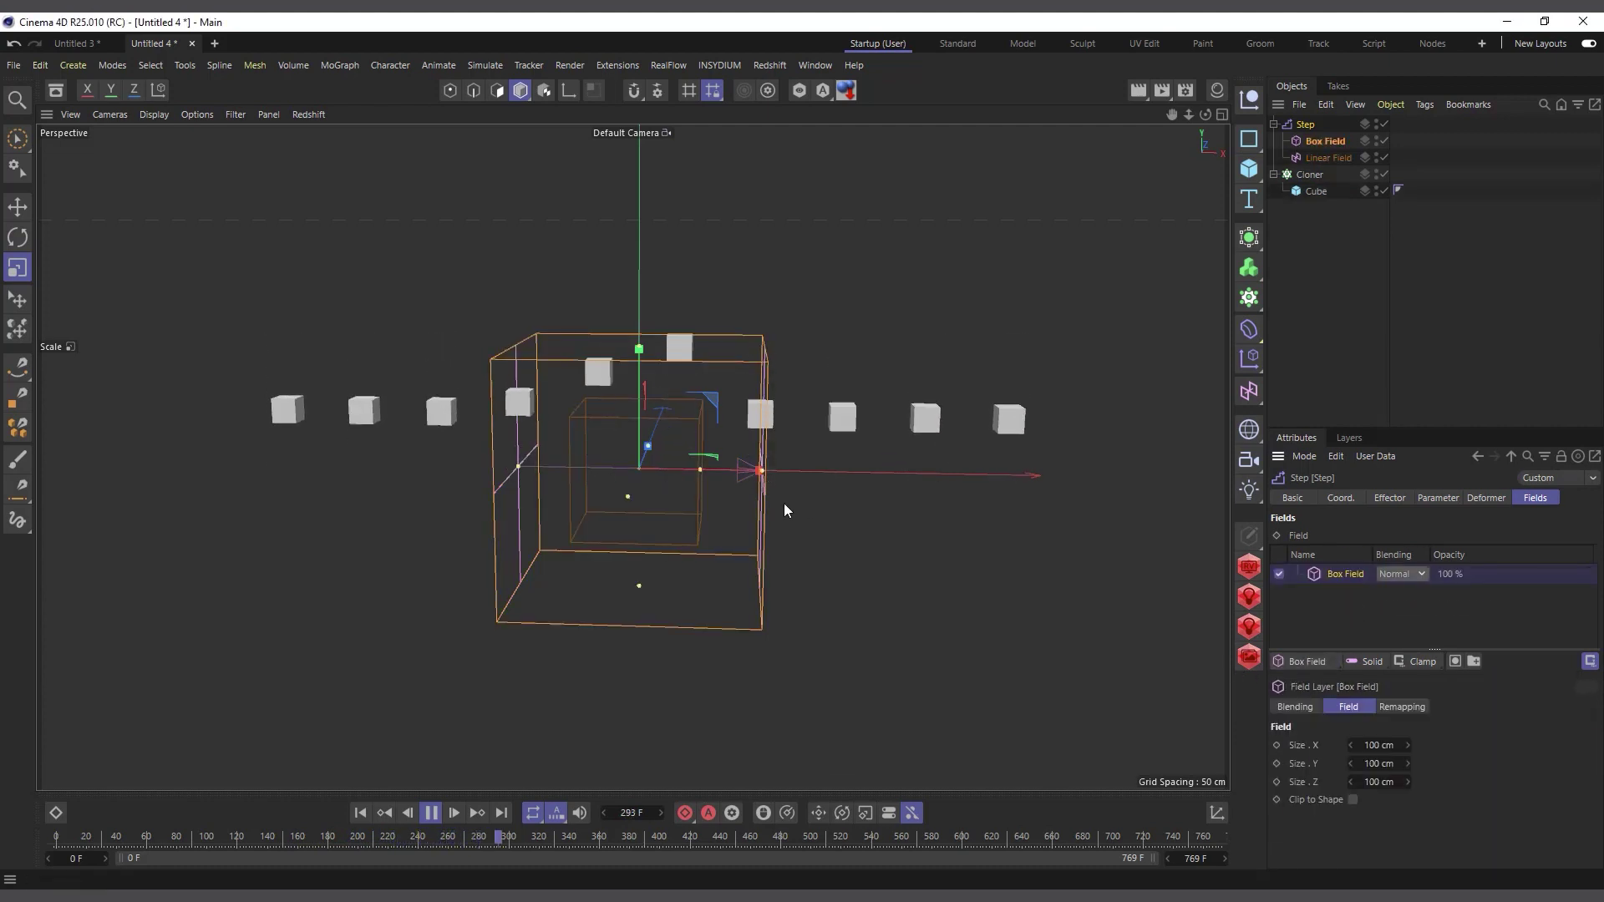
left_click_drag(699, 469, 737, 484)
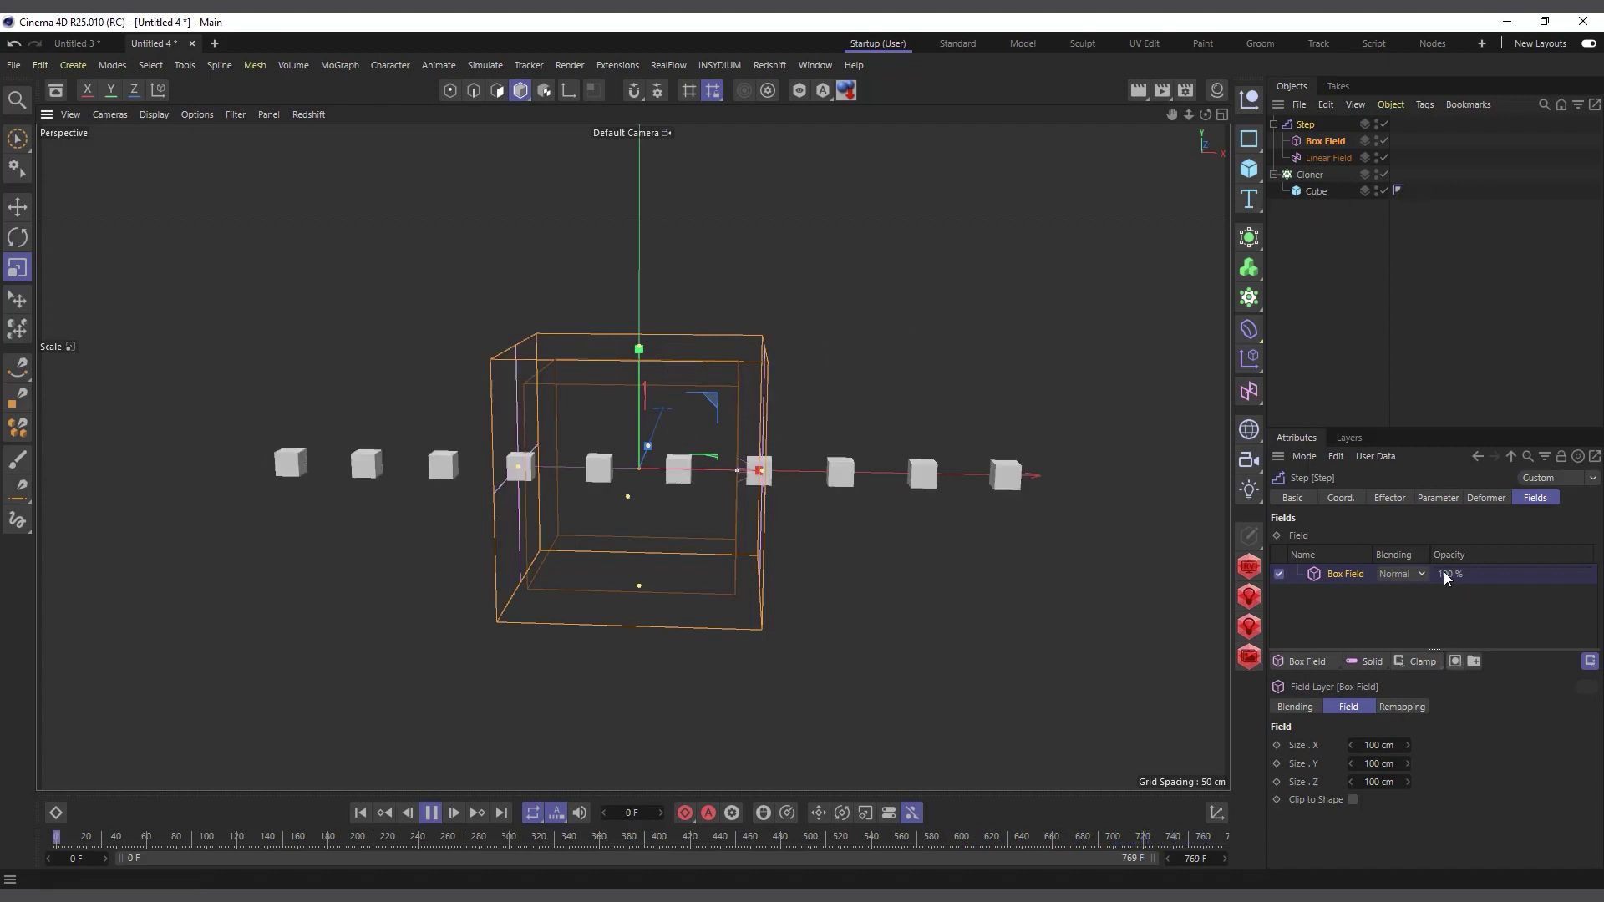
left_click(1479, 498)
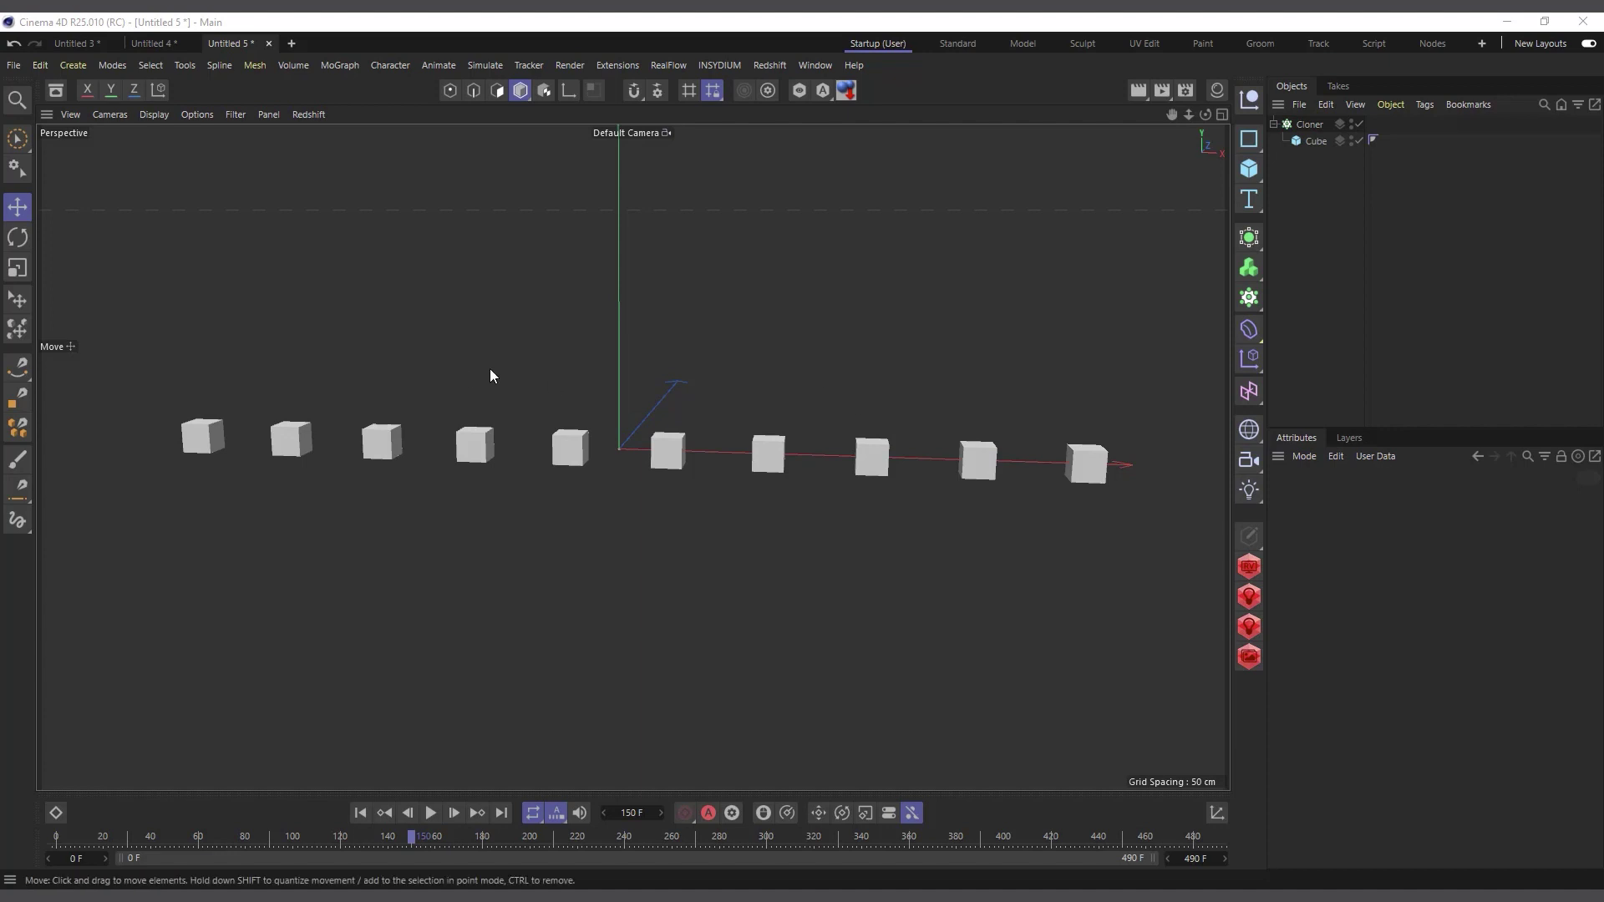
Add a Time effector to the Cloner and play the clones' rotation animation from the first frame.
left_click(1312, 127)
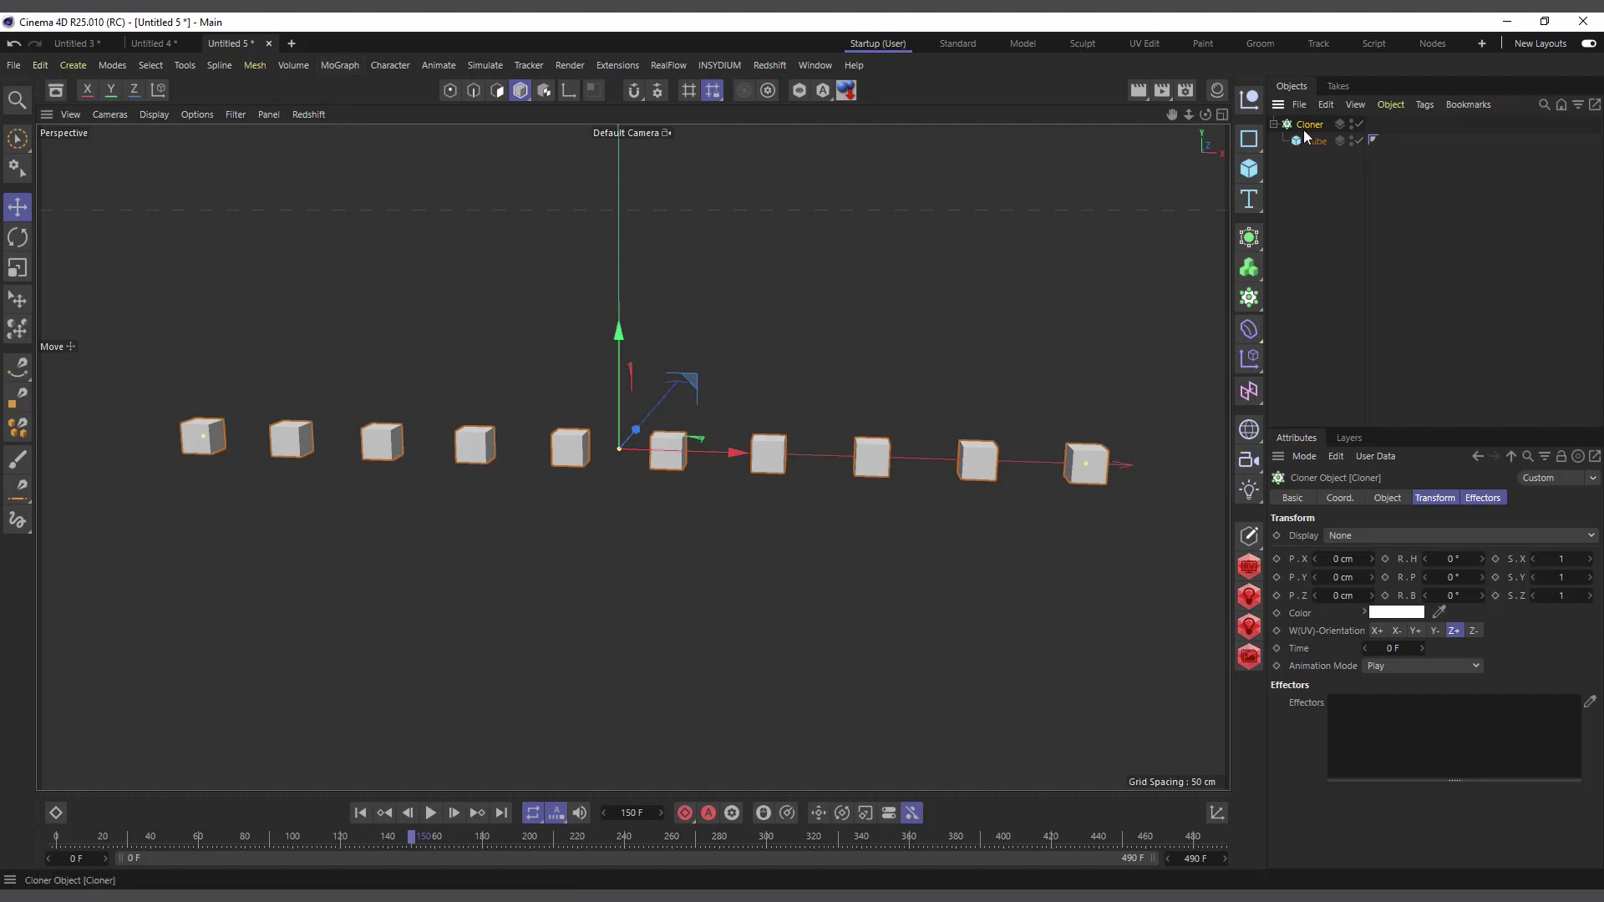
left_click(342, 66)
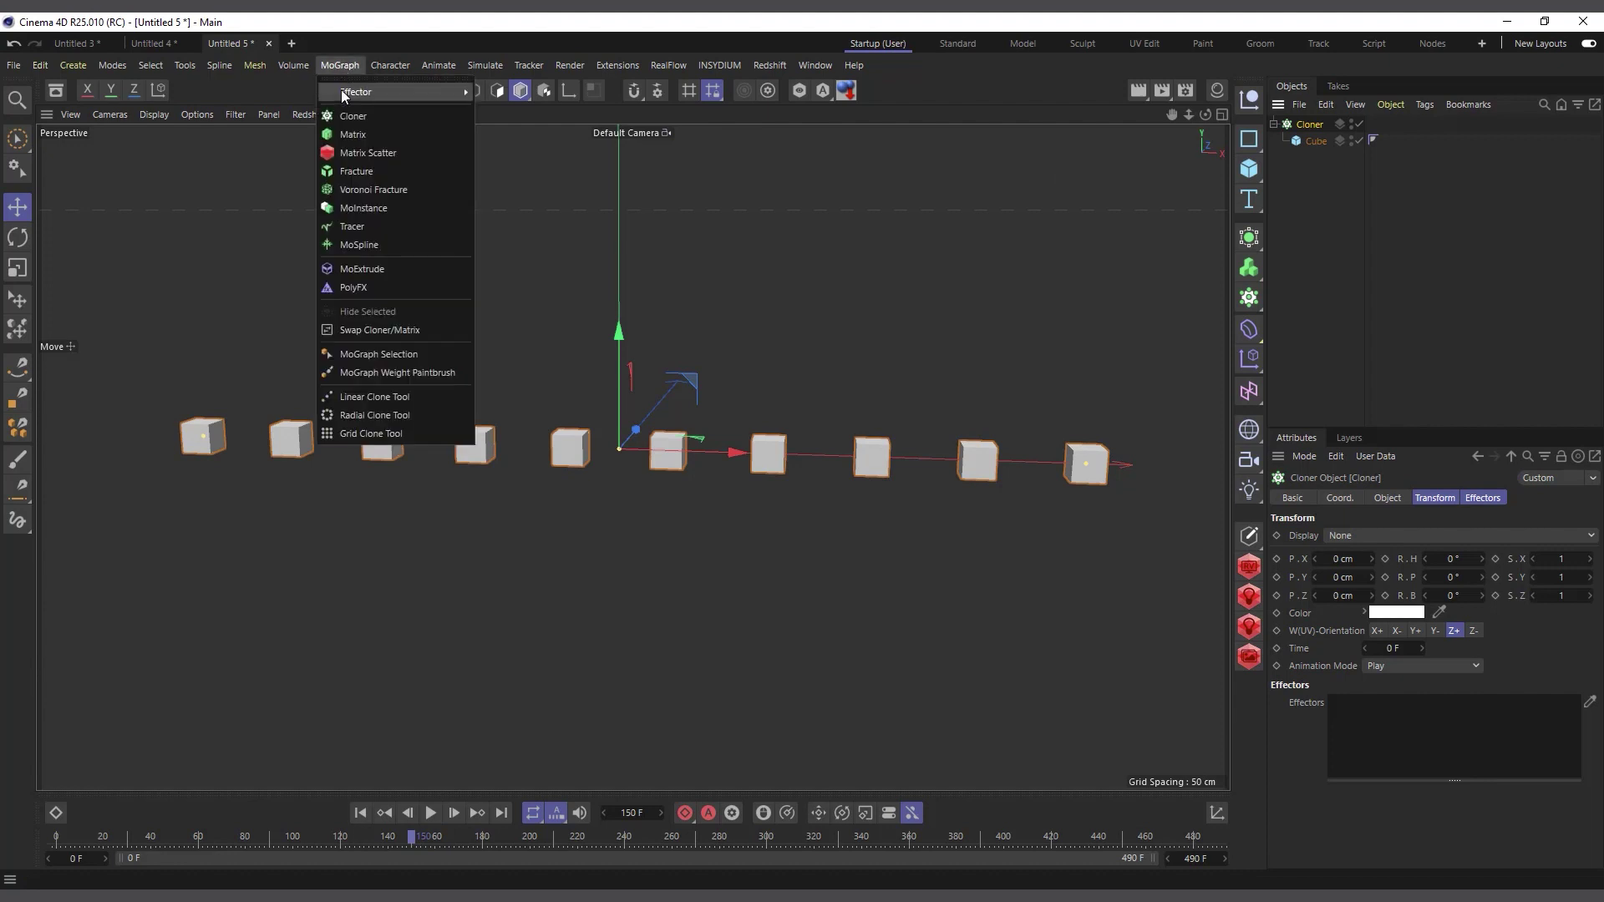
mouse_move(341, 92)
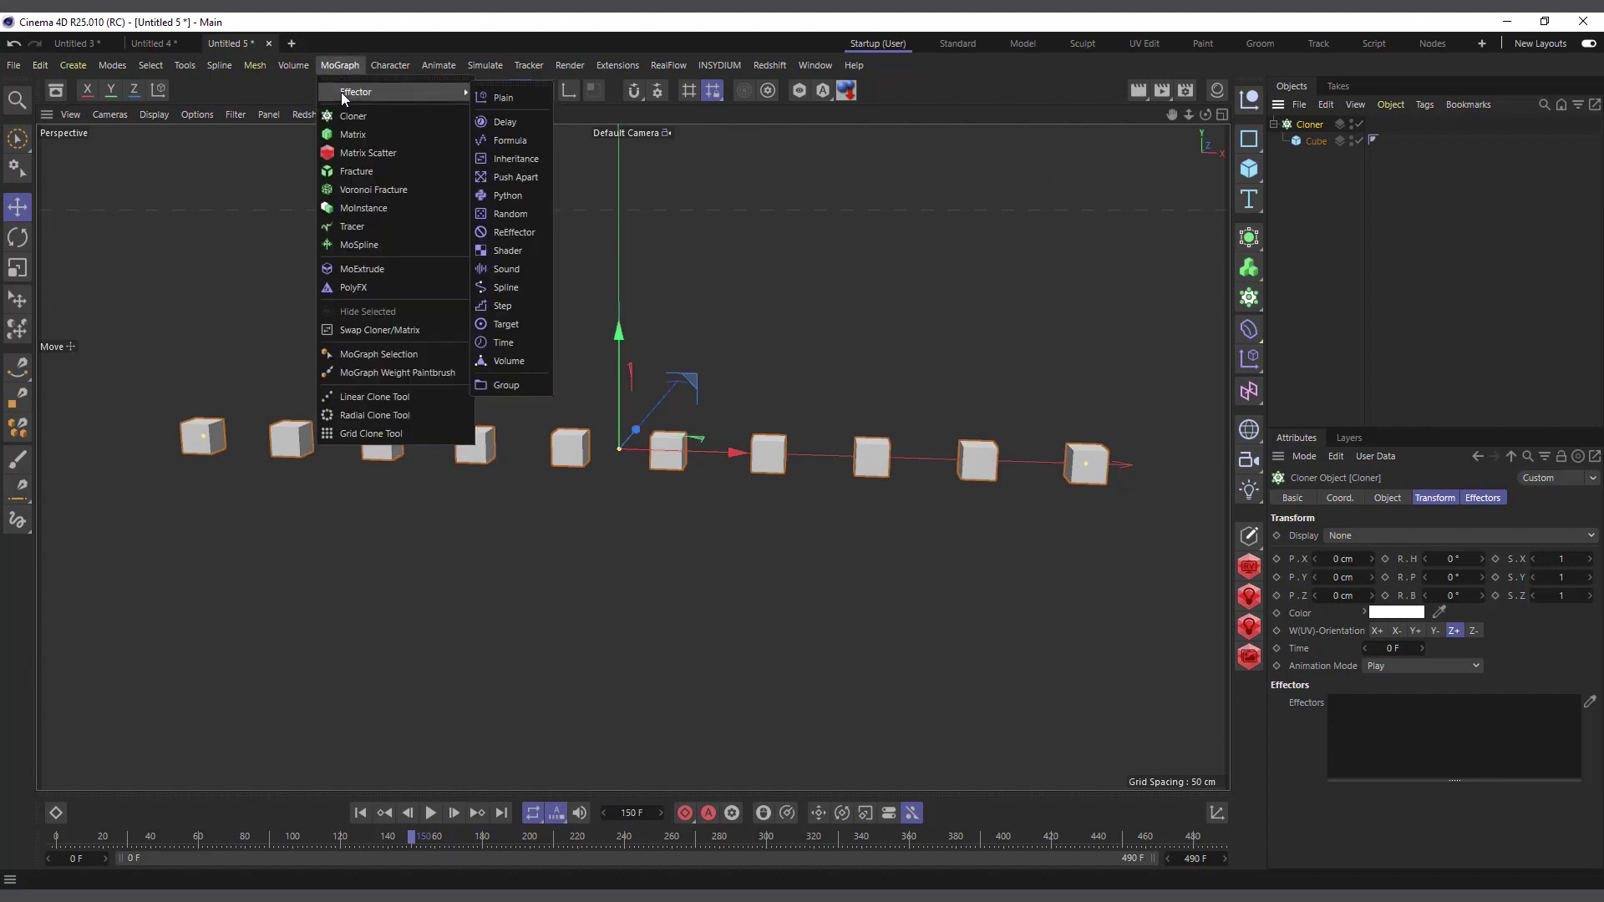
left_click(527, 341)
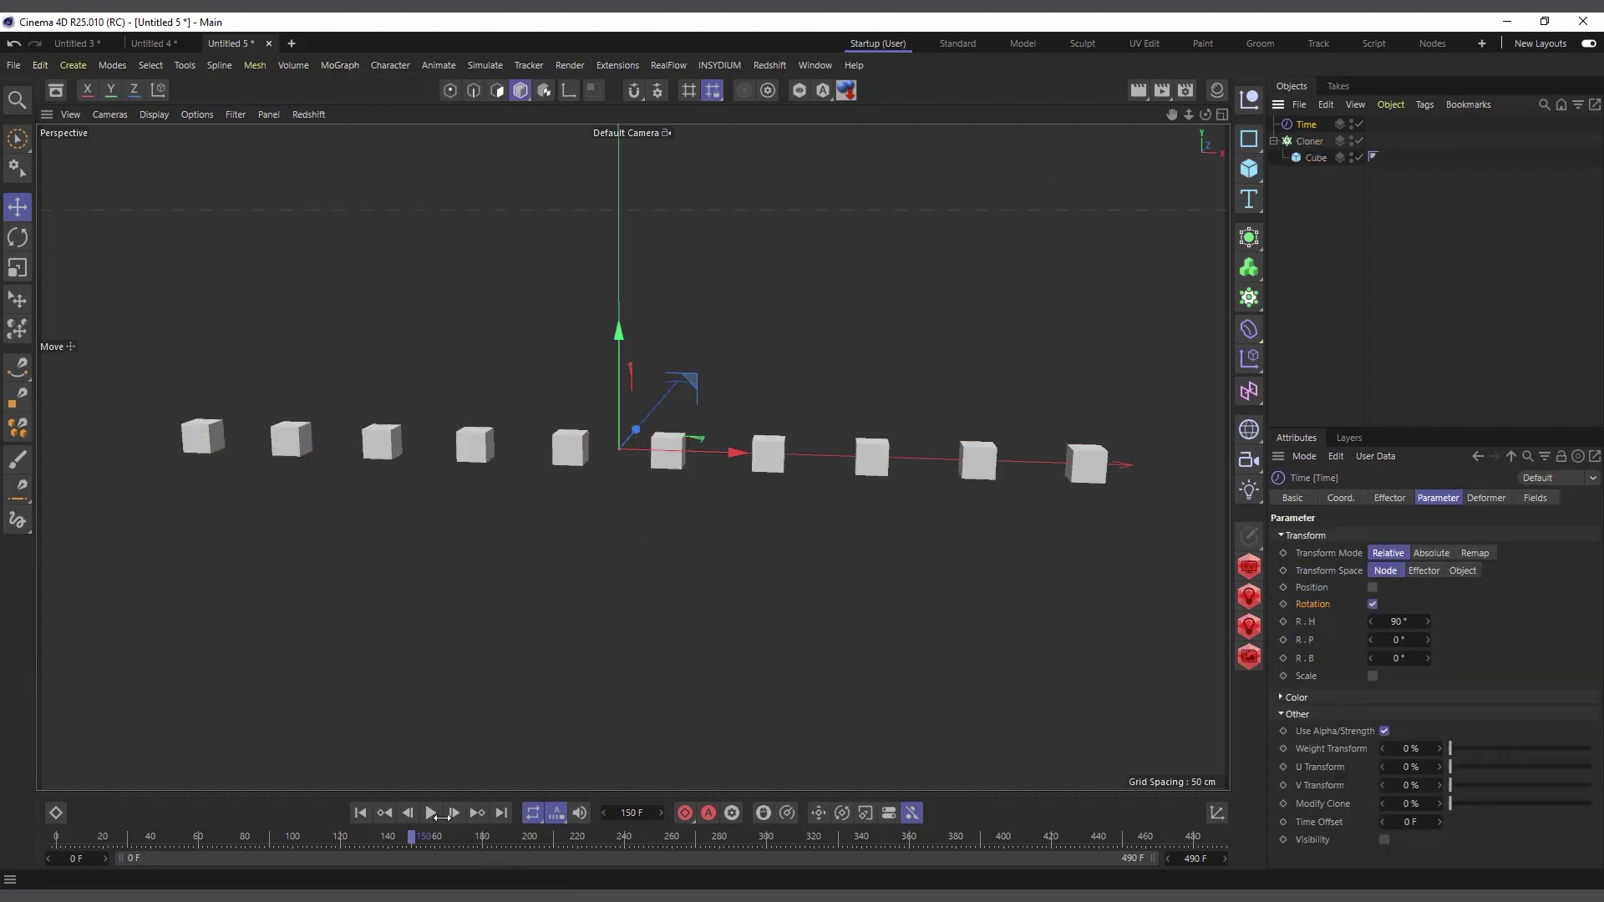
left_click(432, 814)
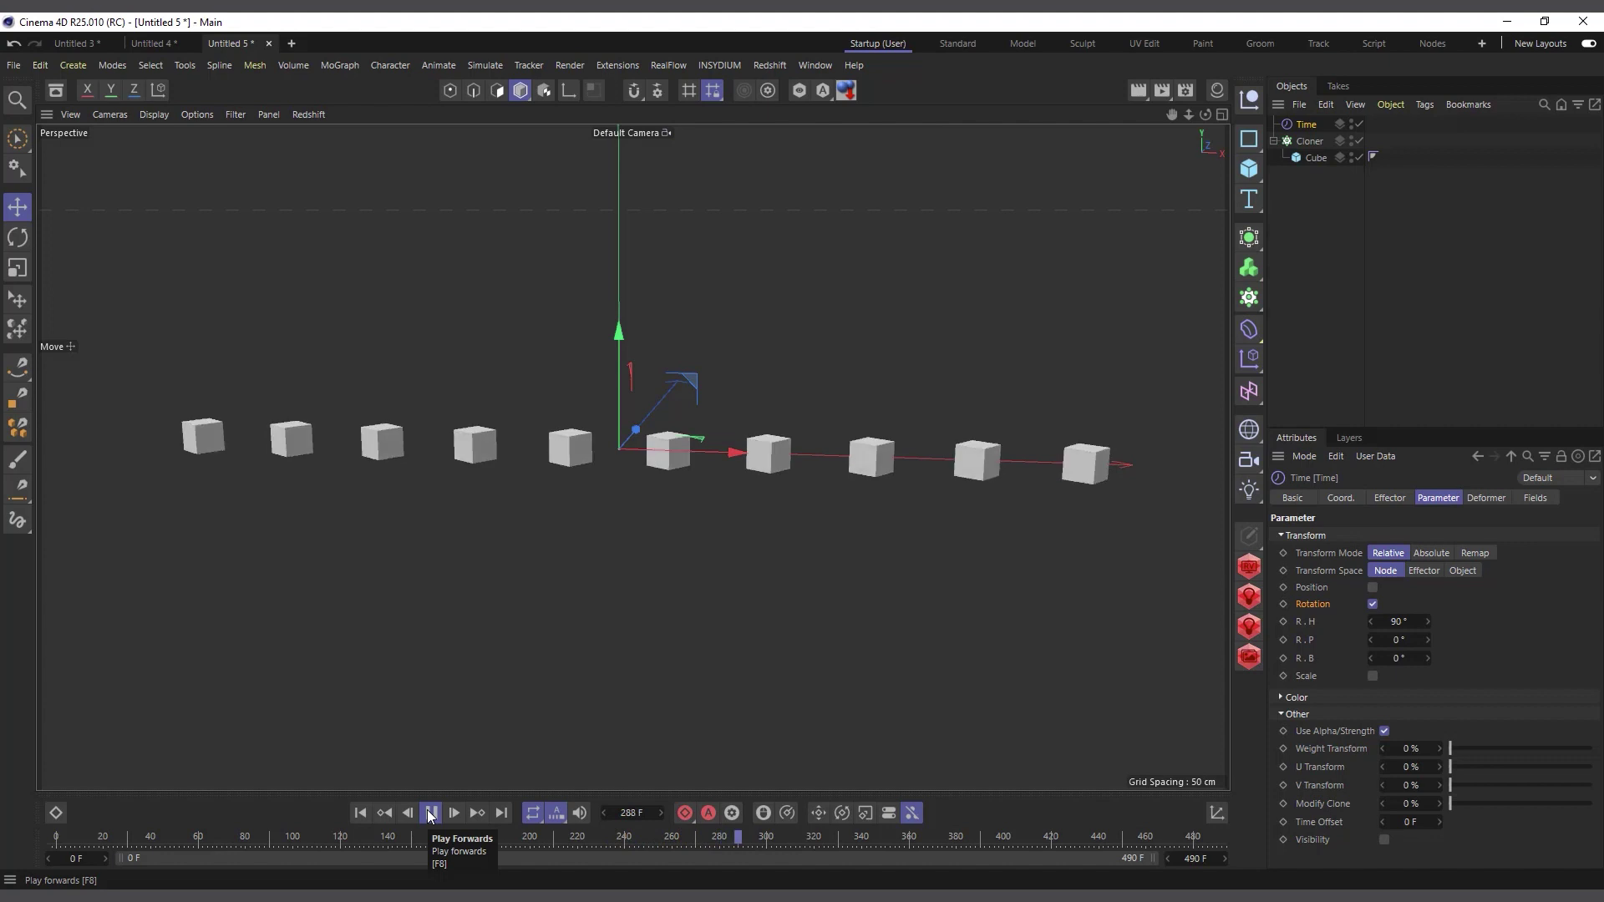
left_click(431, 814)
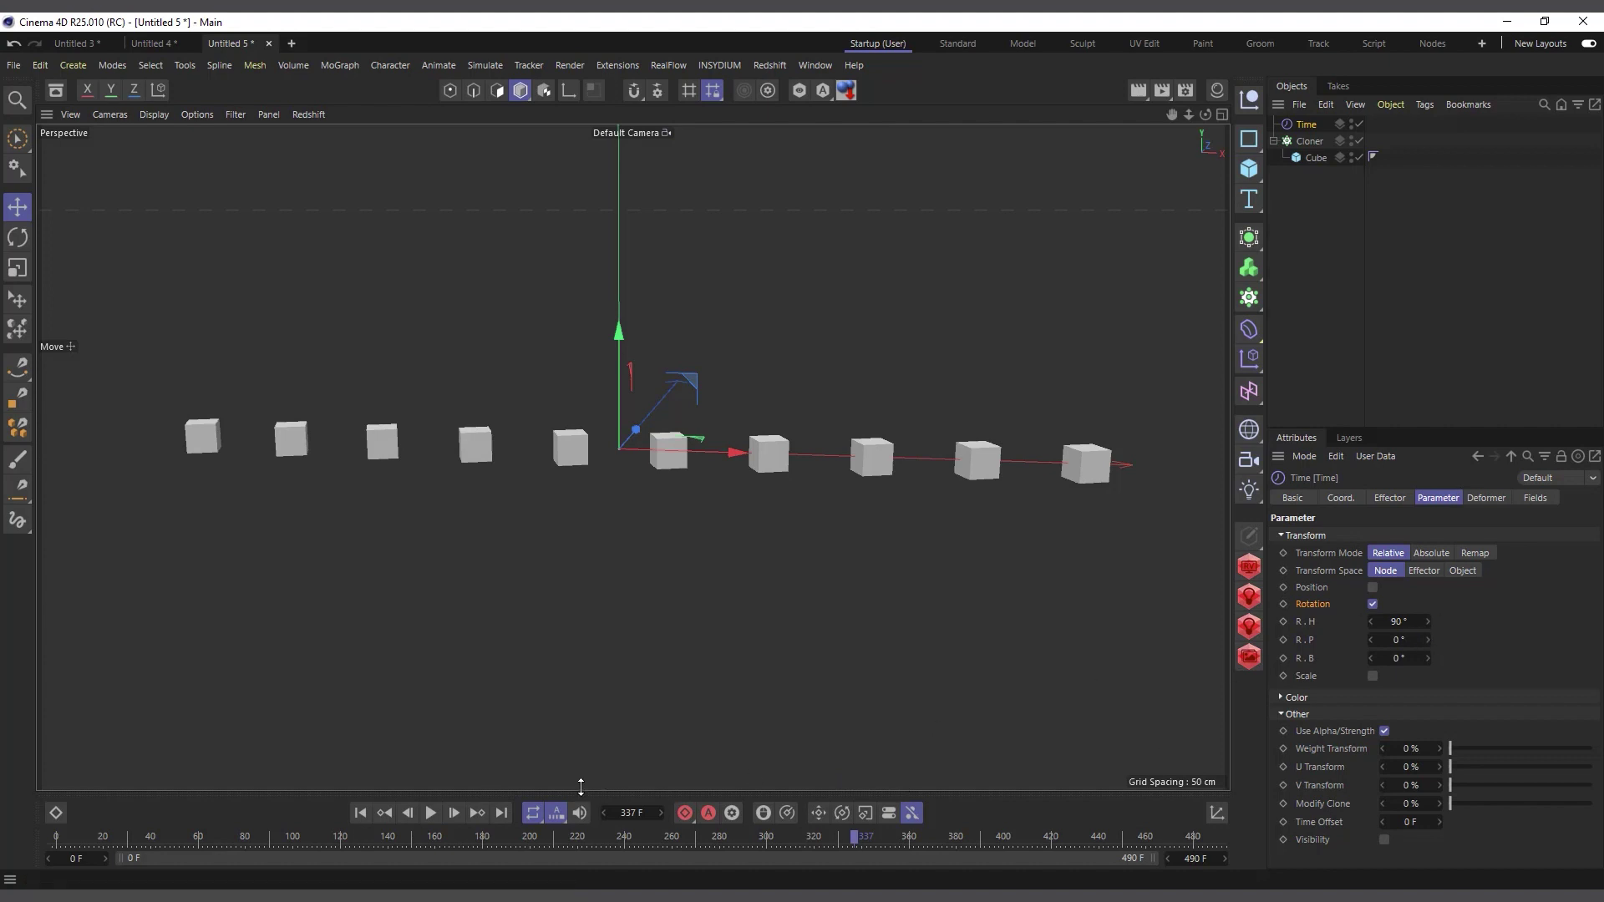
left_click(360, 813)
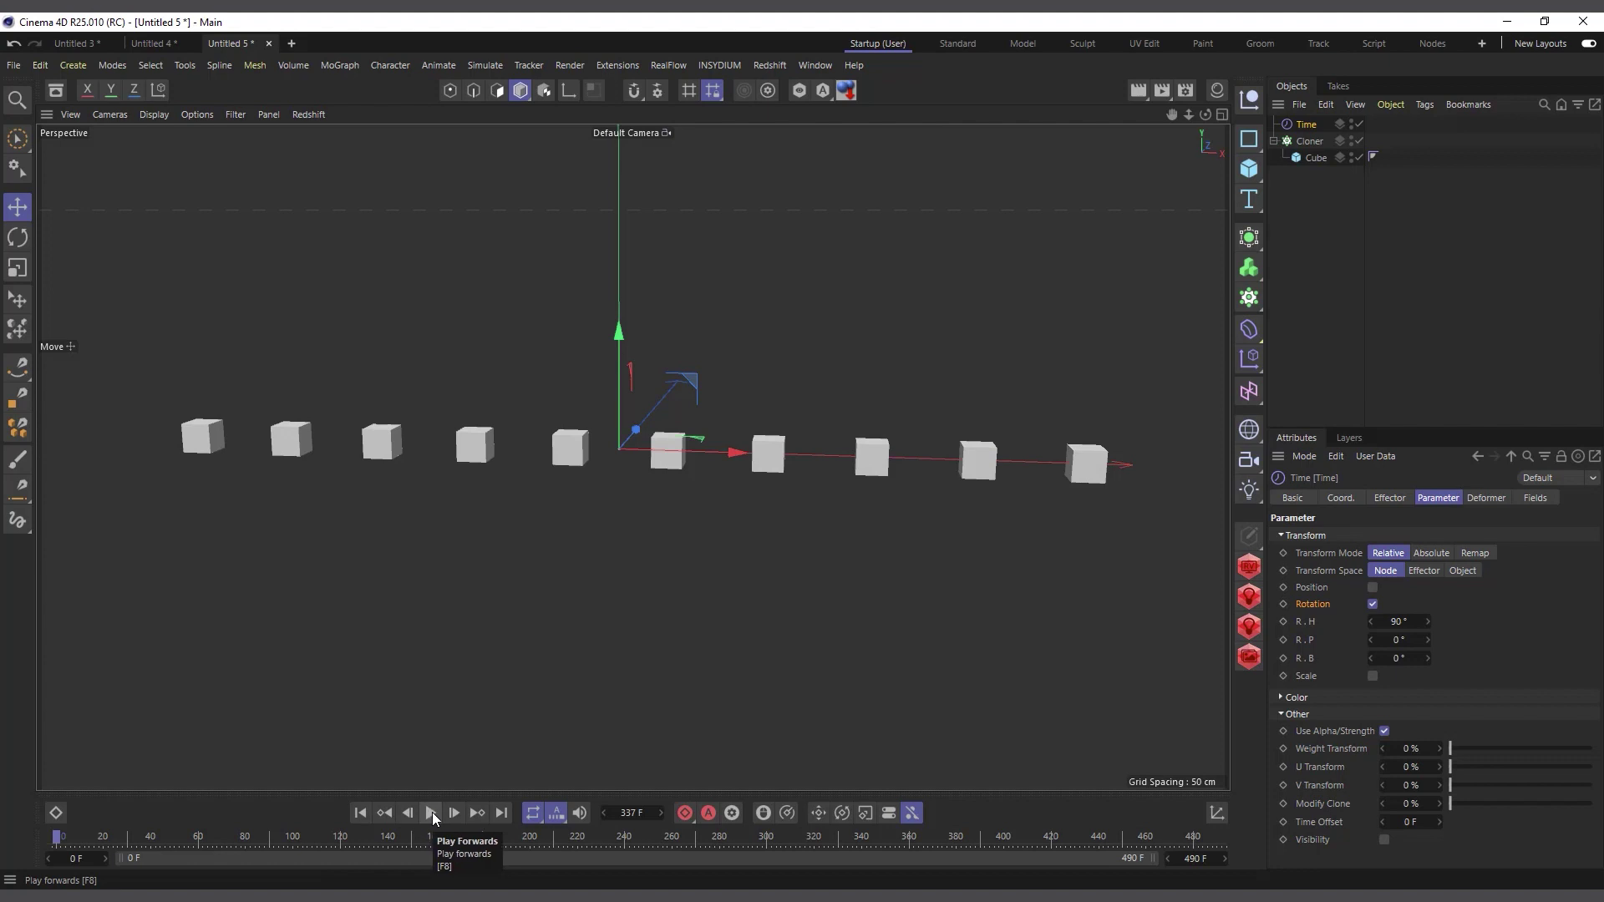
left_click(431, 813)
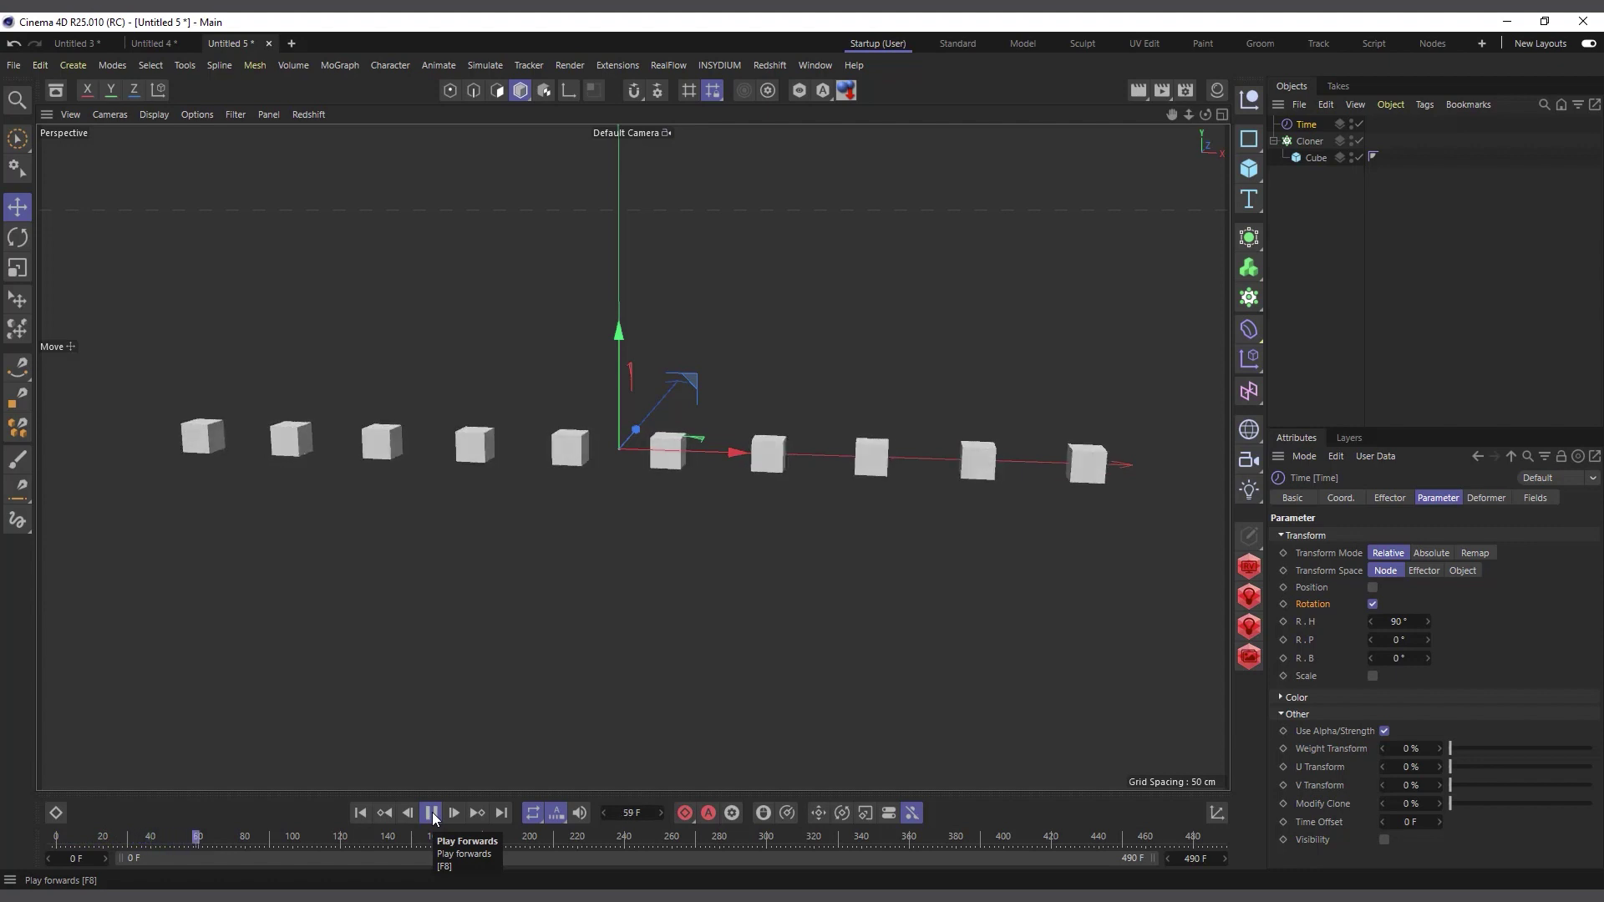
left_click(434, 814)
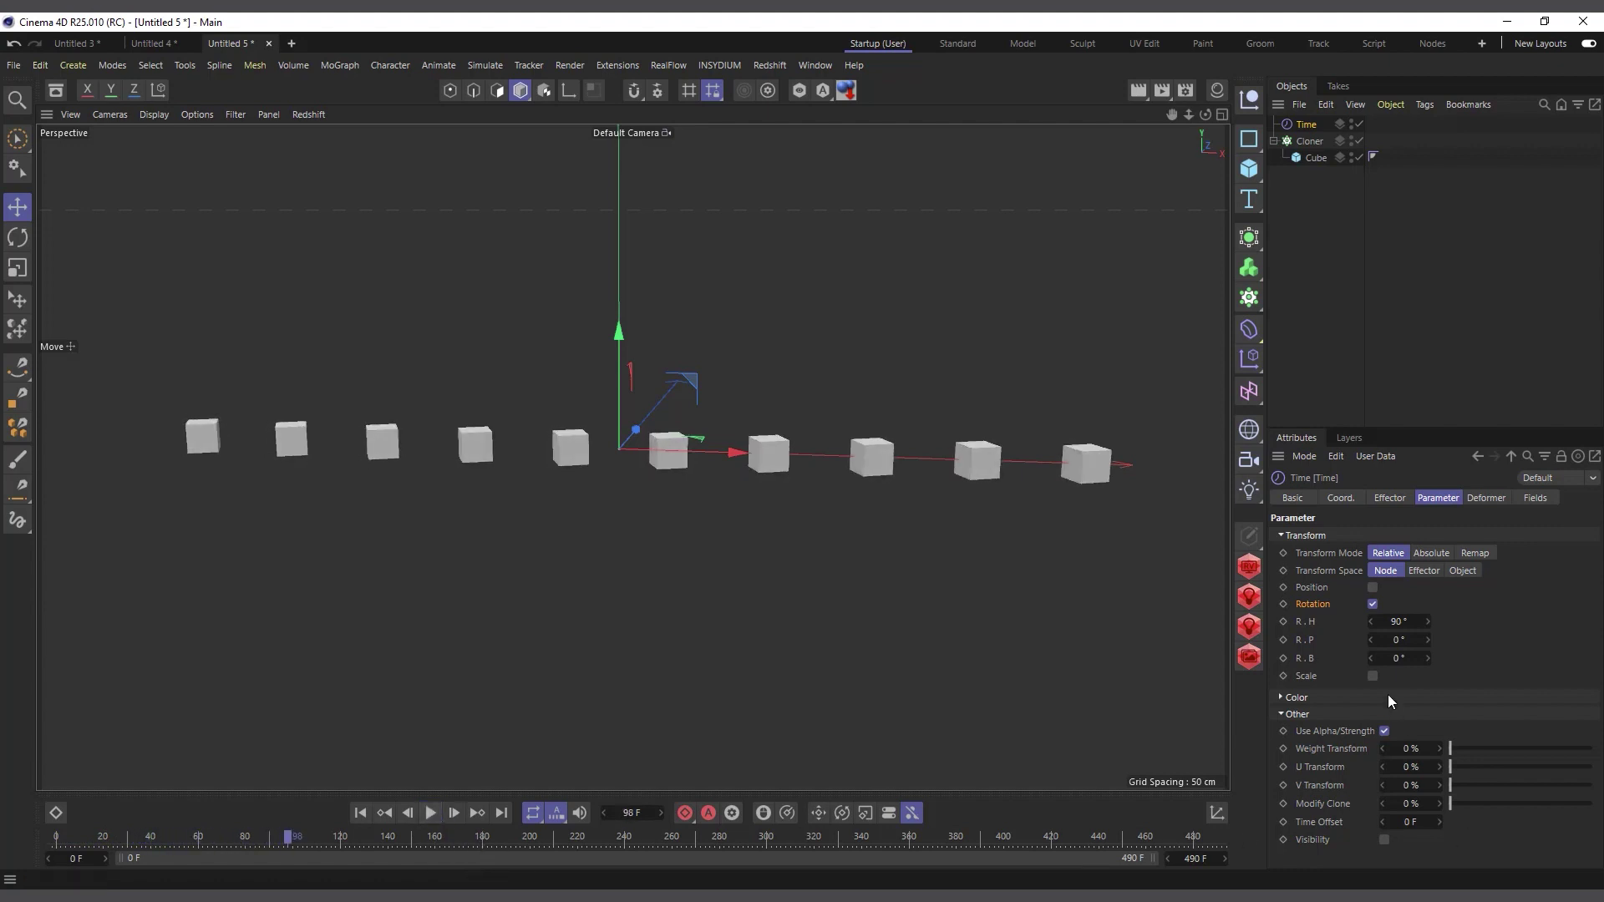
Switch the Time effector from rotation to position with P.Y at 22 cm and play the animation from the first frame.
left_click(1372, 605)
left_click(1373, 587)
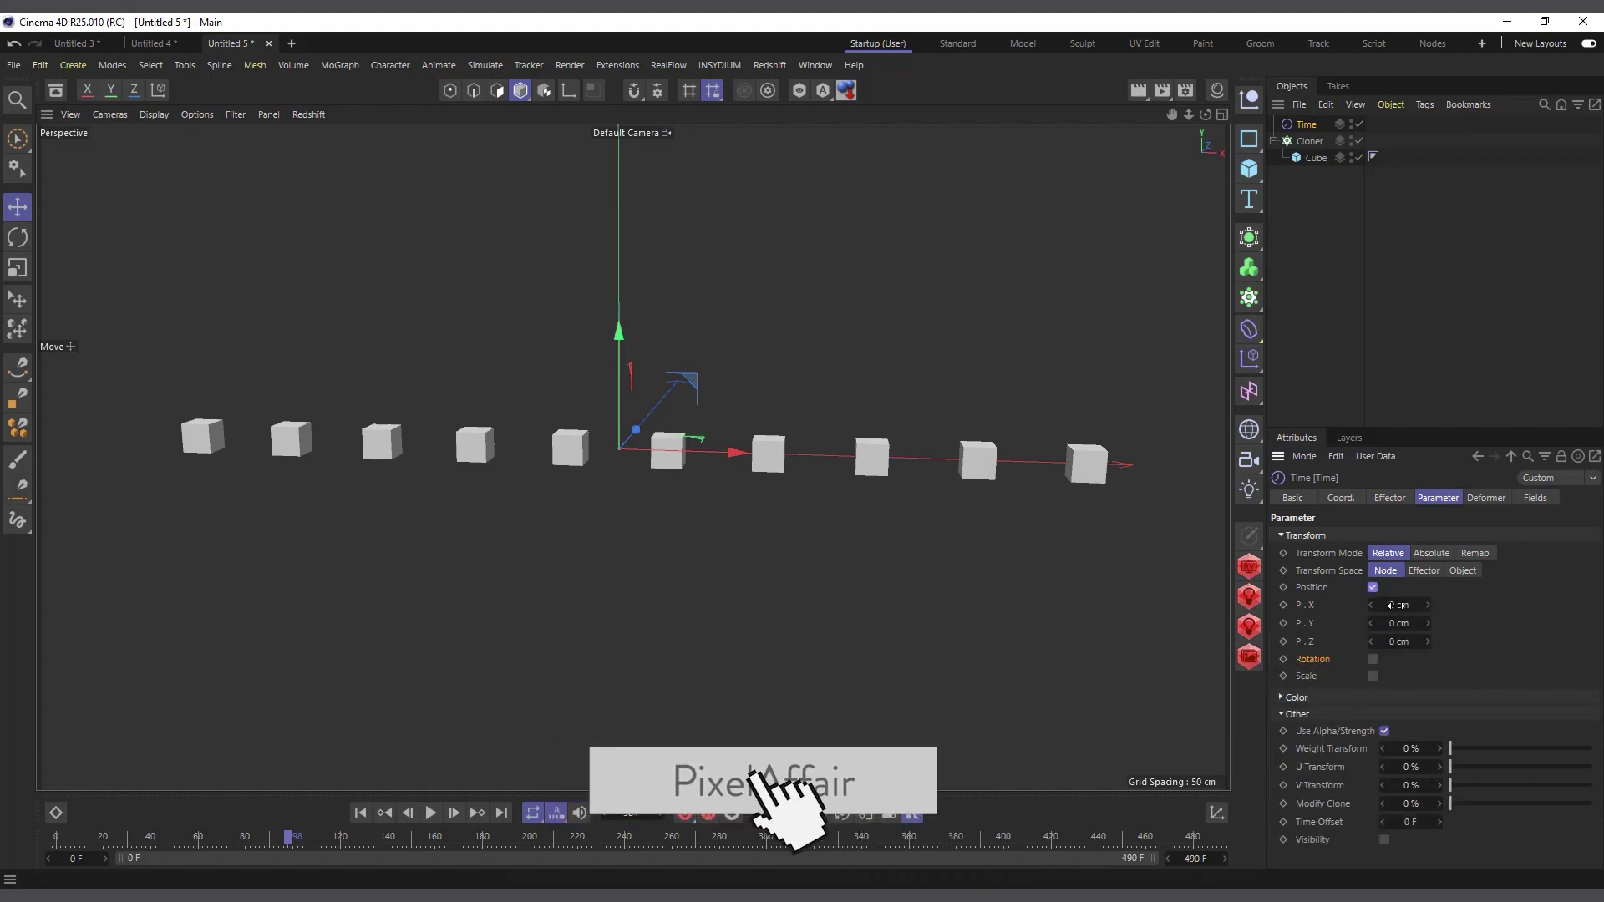
left_click_drag(1399, 623, 1418, 623)
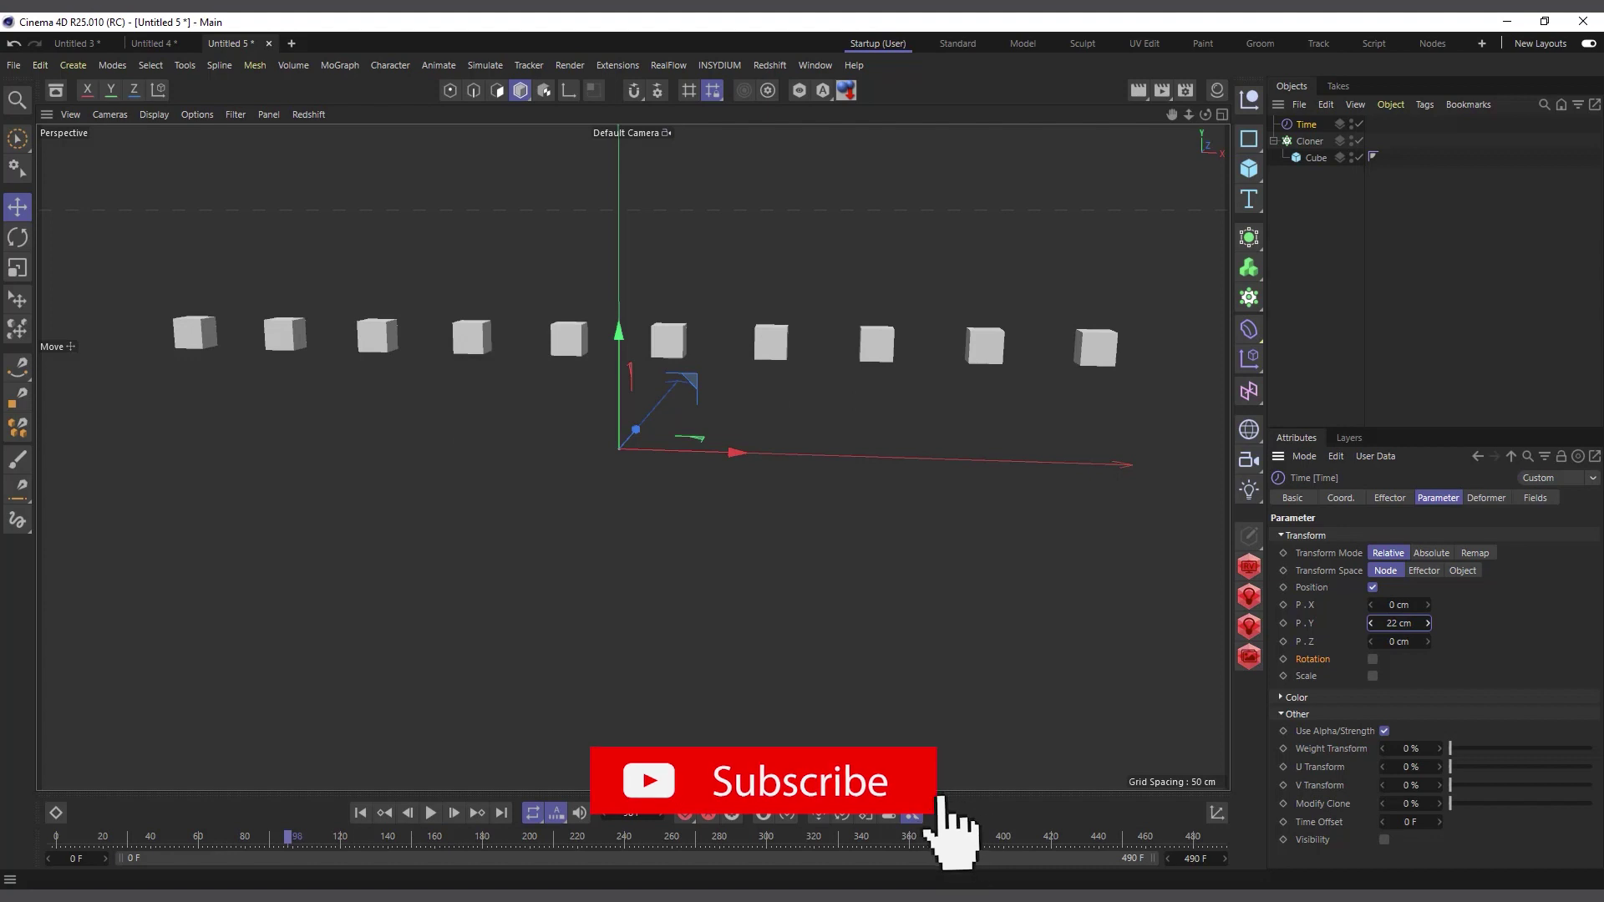
left_click(360, 813)
left_click(429, 814)
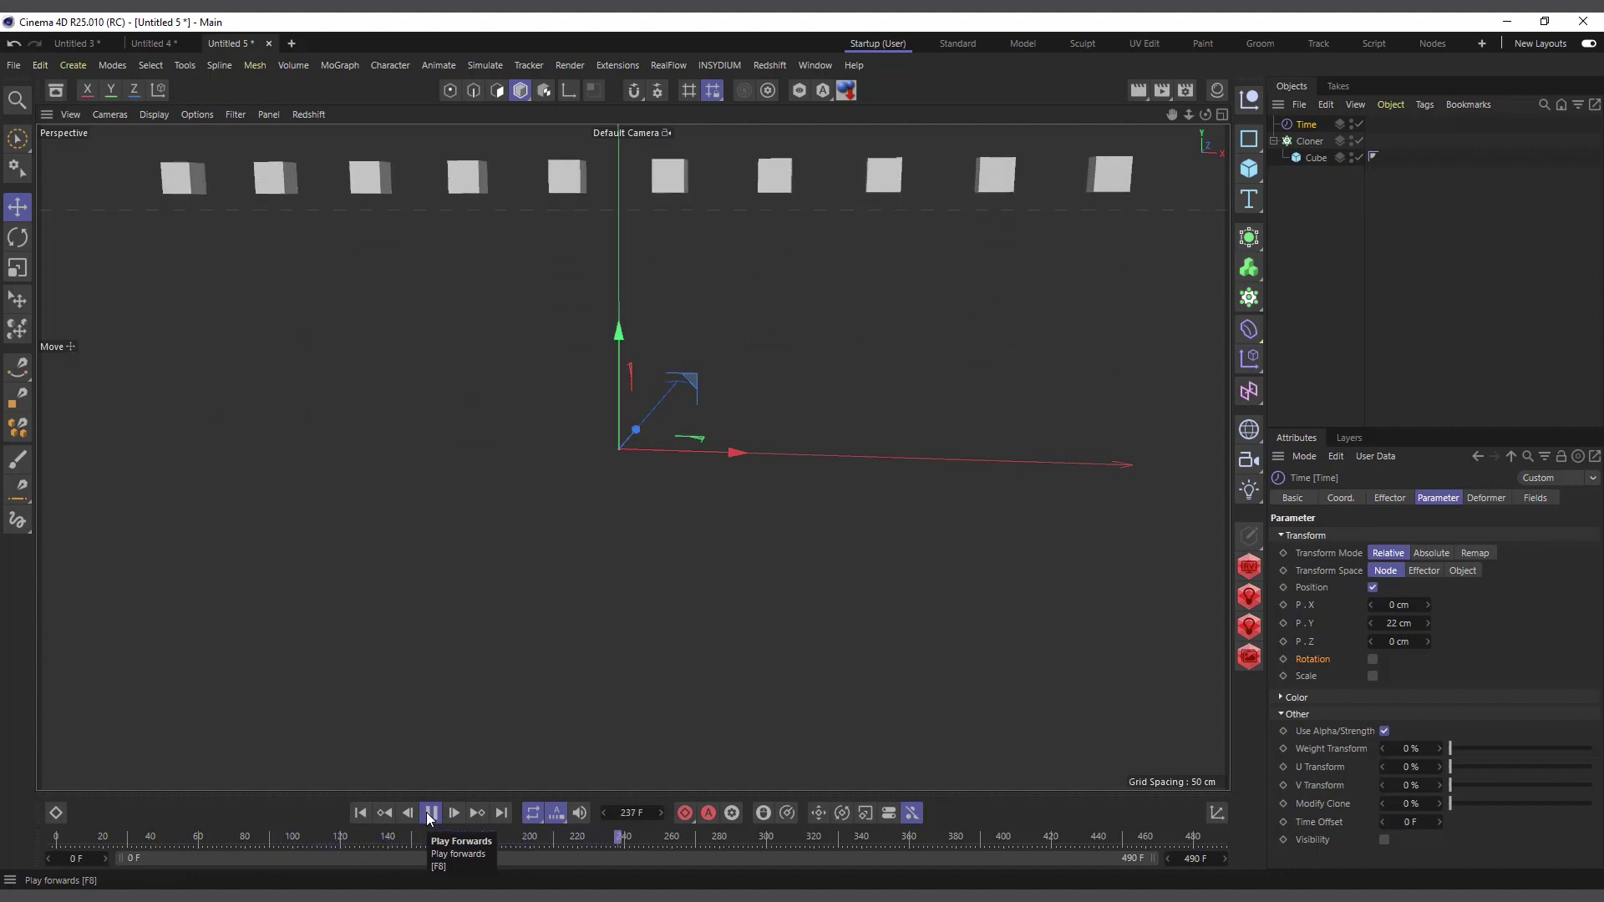
left_click(431, 812)
left_click(360, 813)
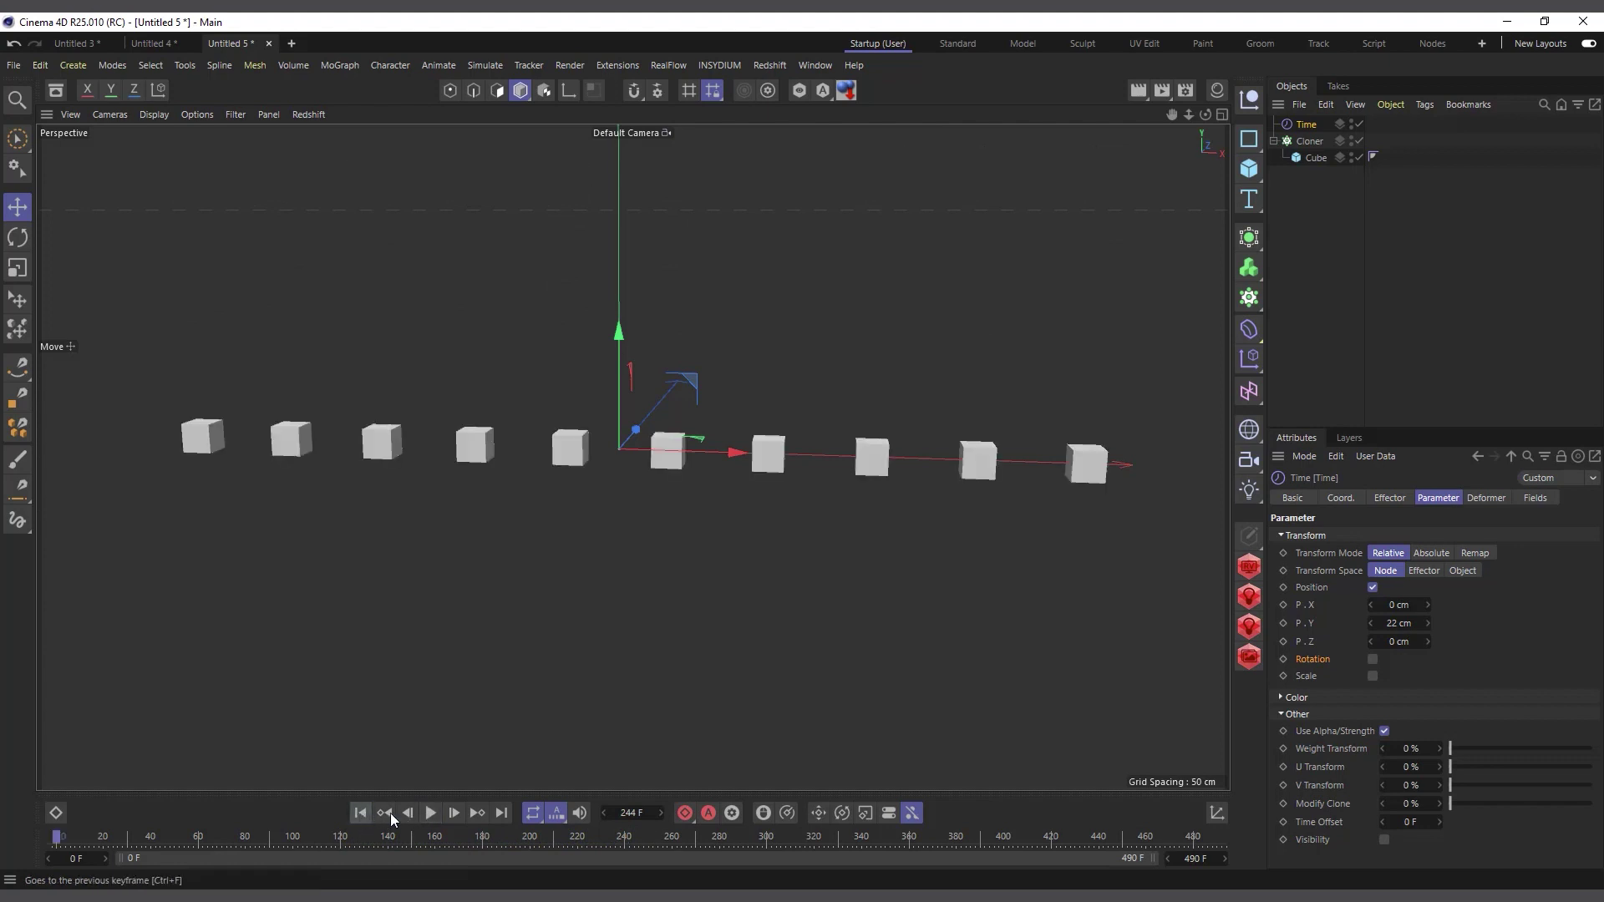
scroll(559, 537, "down", 2)
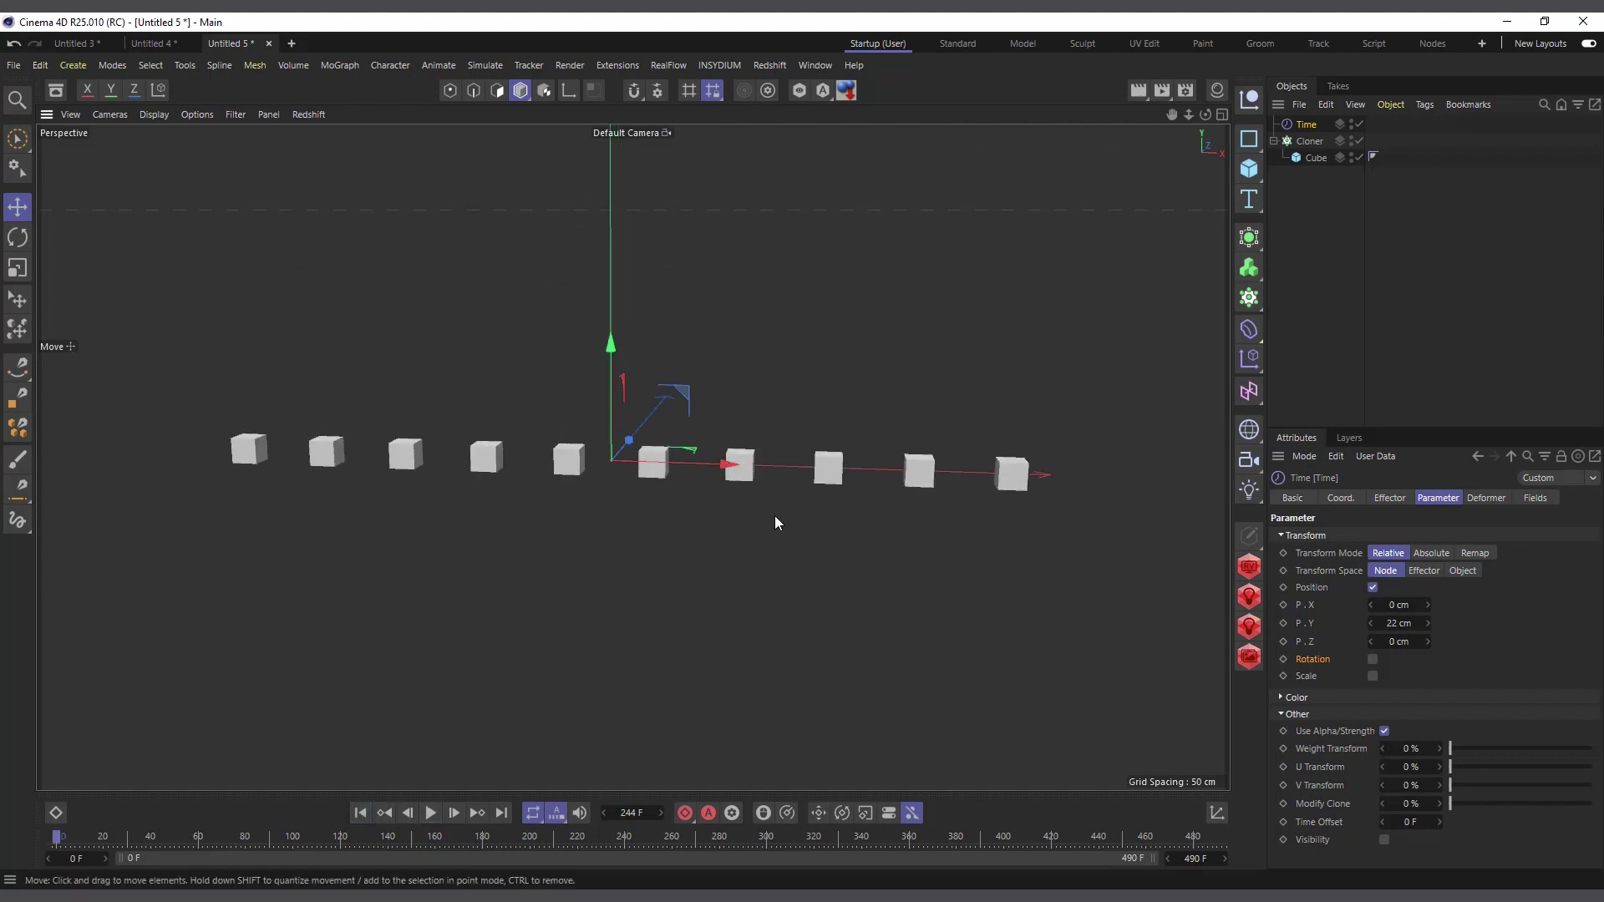
scroll(927, 565, "up", 1)
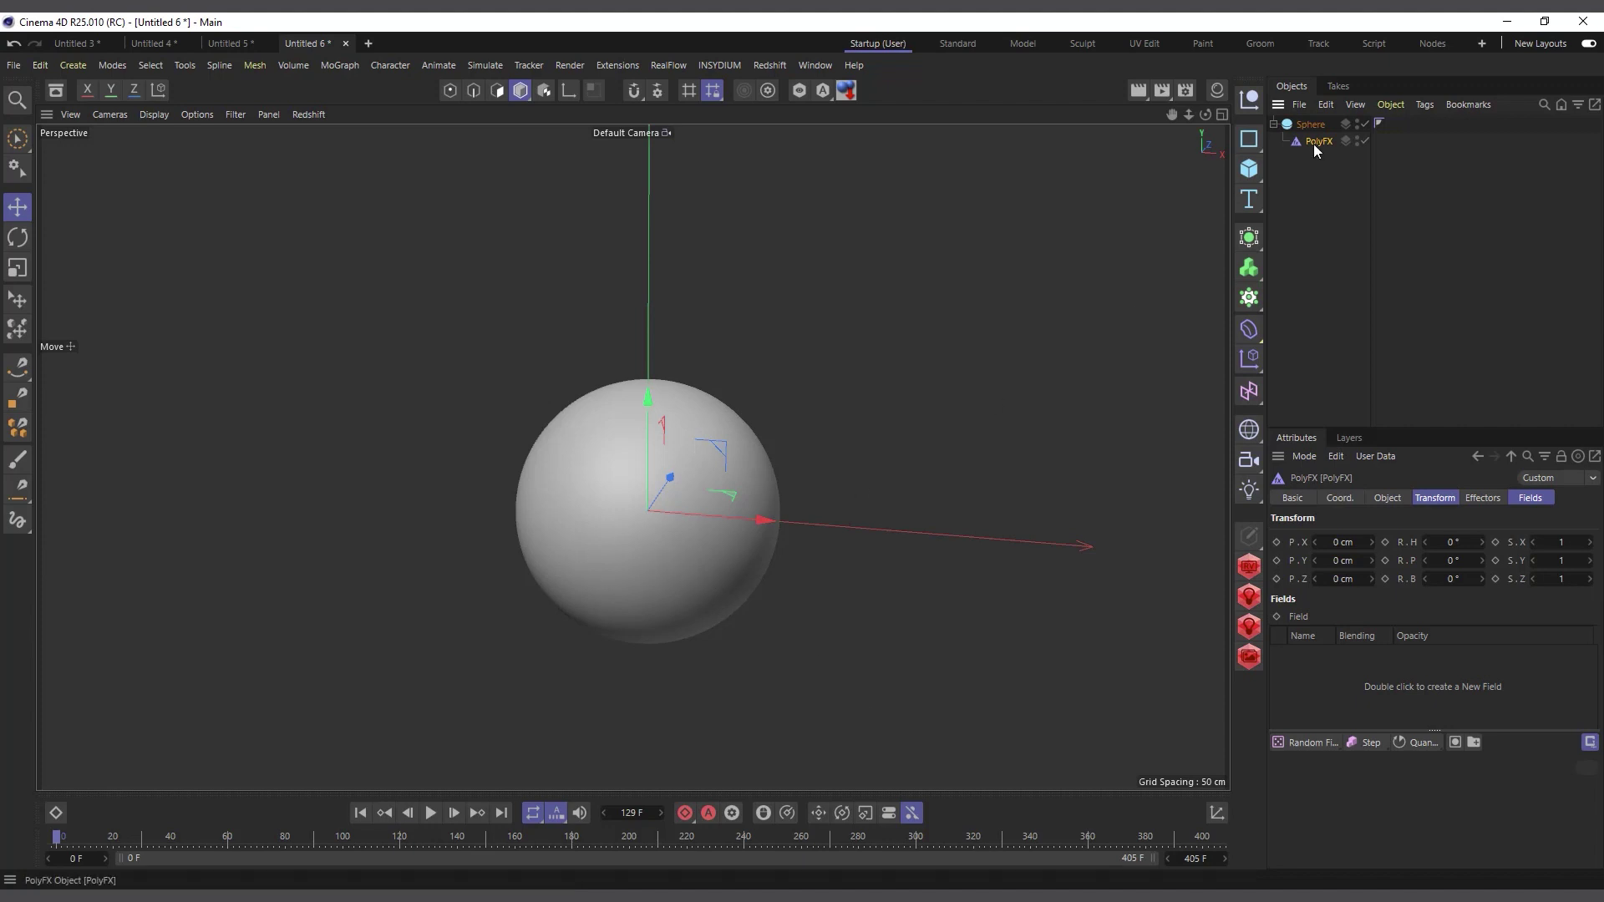
Add a Time effector to the sphere's PolyFX object, play the animation and return to the first frame.
left_click(350, 69)
mouse_move(359, 95)
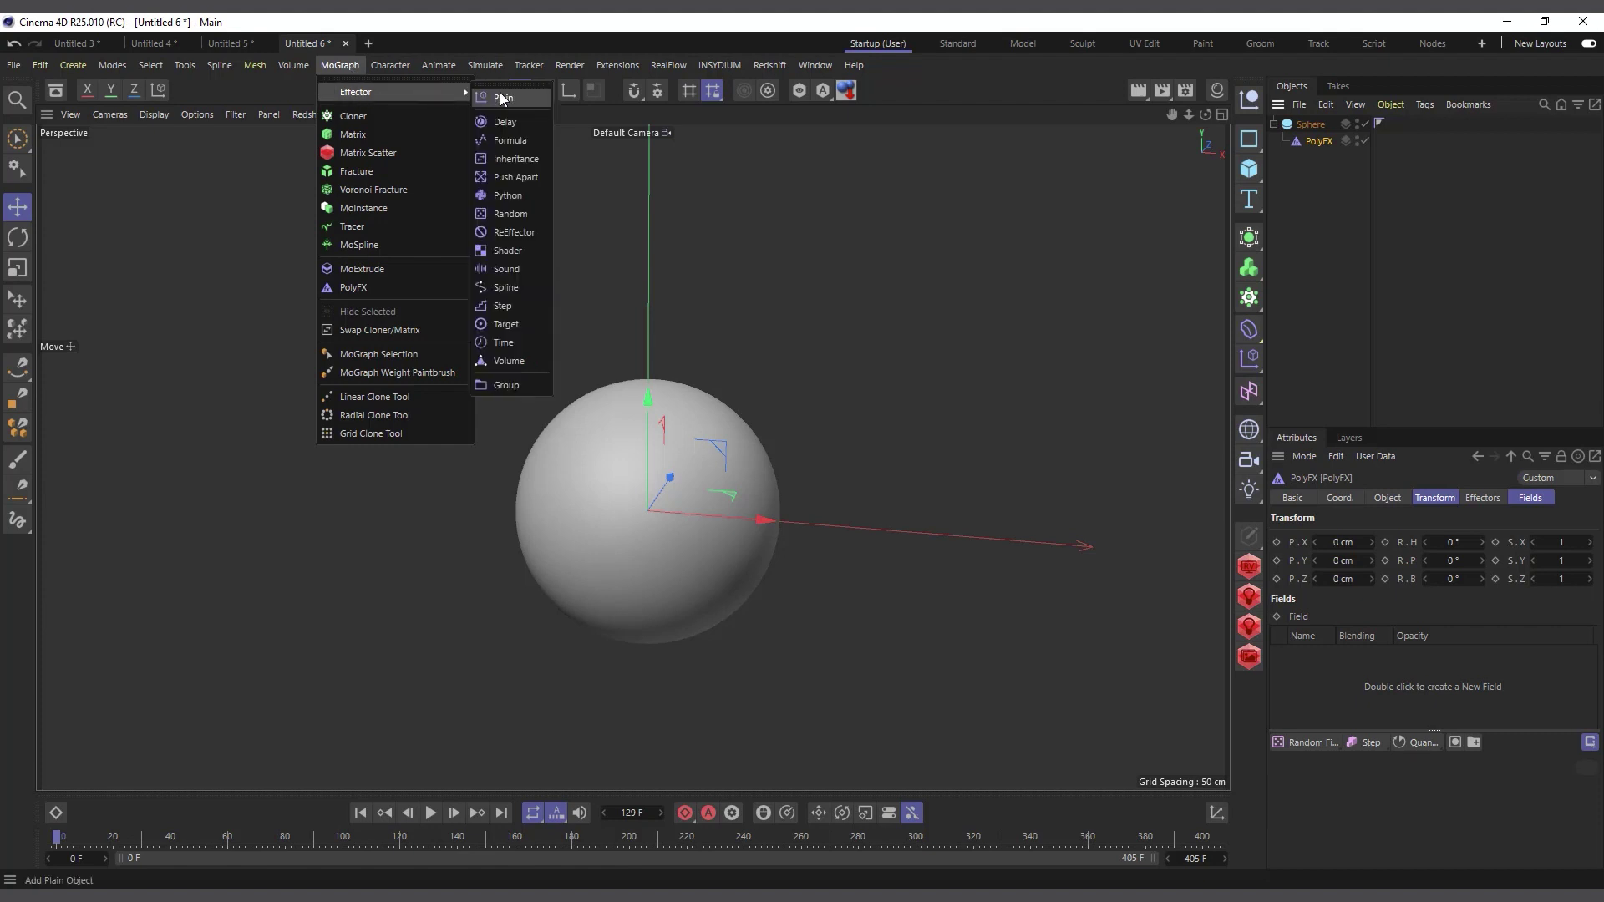
left_click(493, 341)
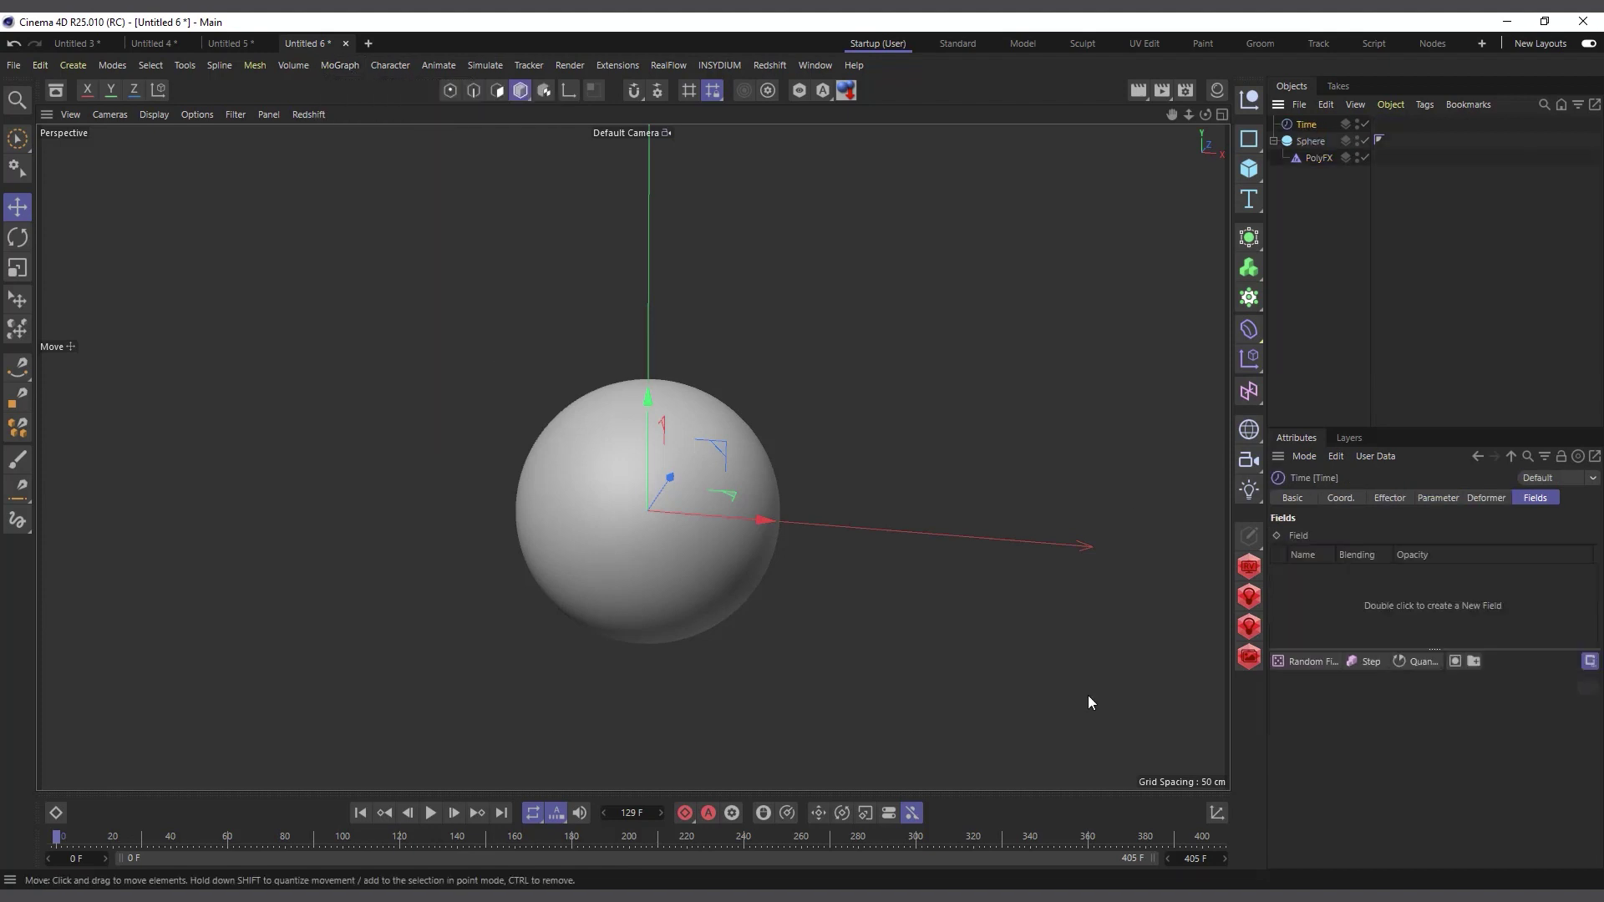
left_click(431, 813)
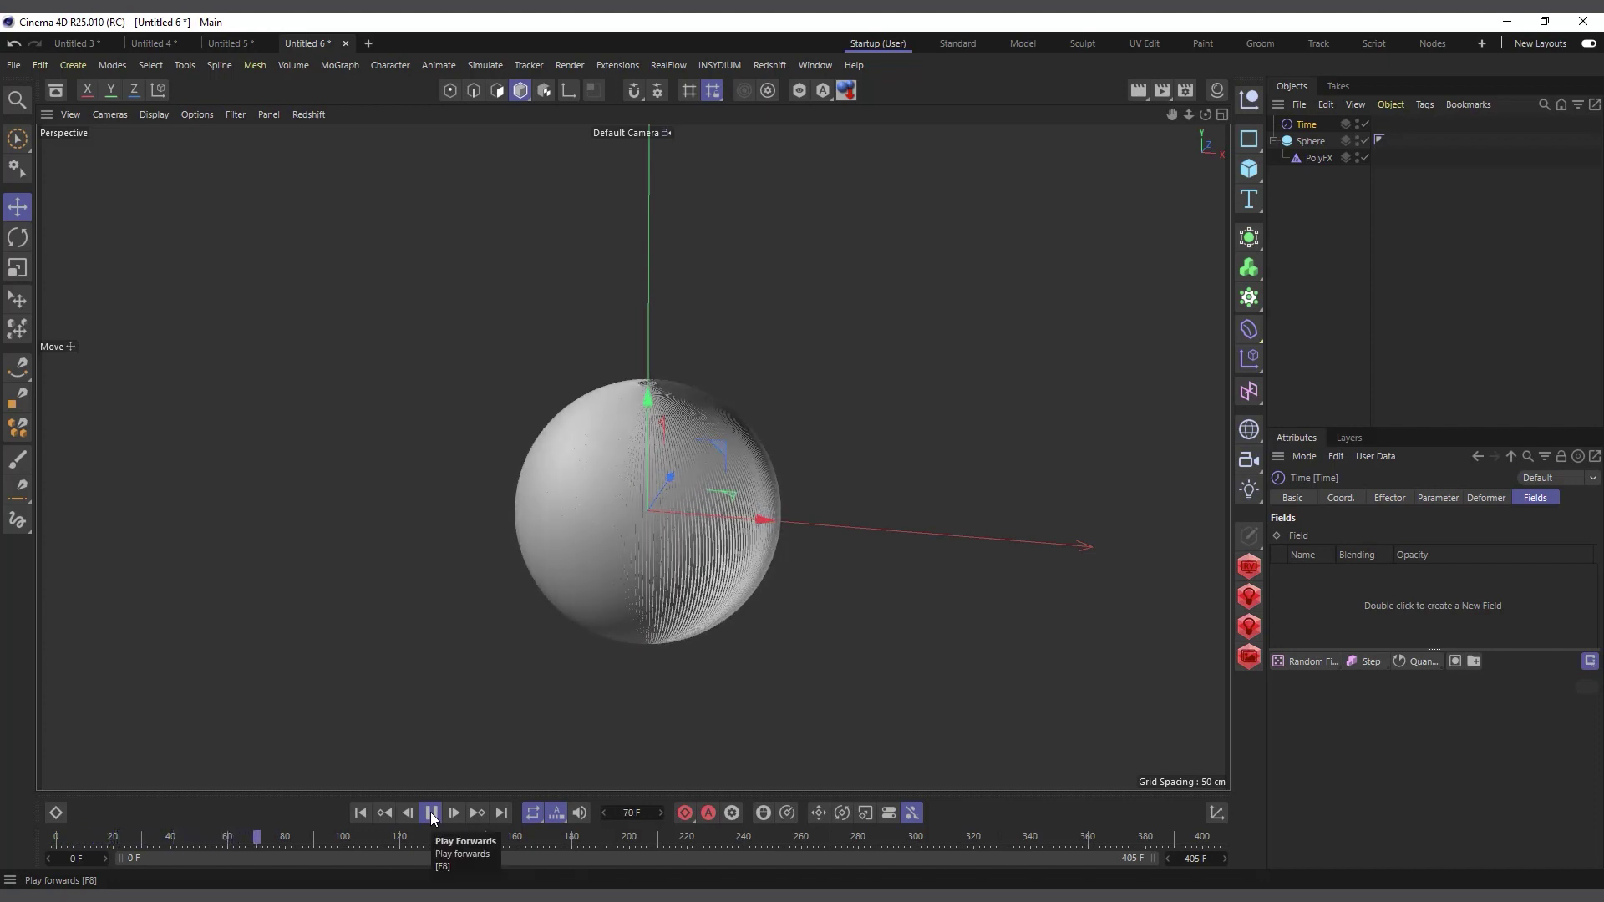
left_click(431, 812)
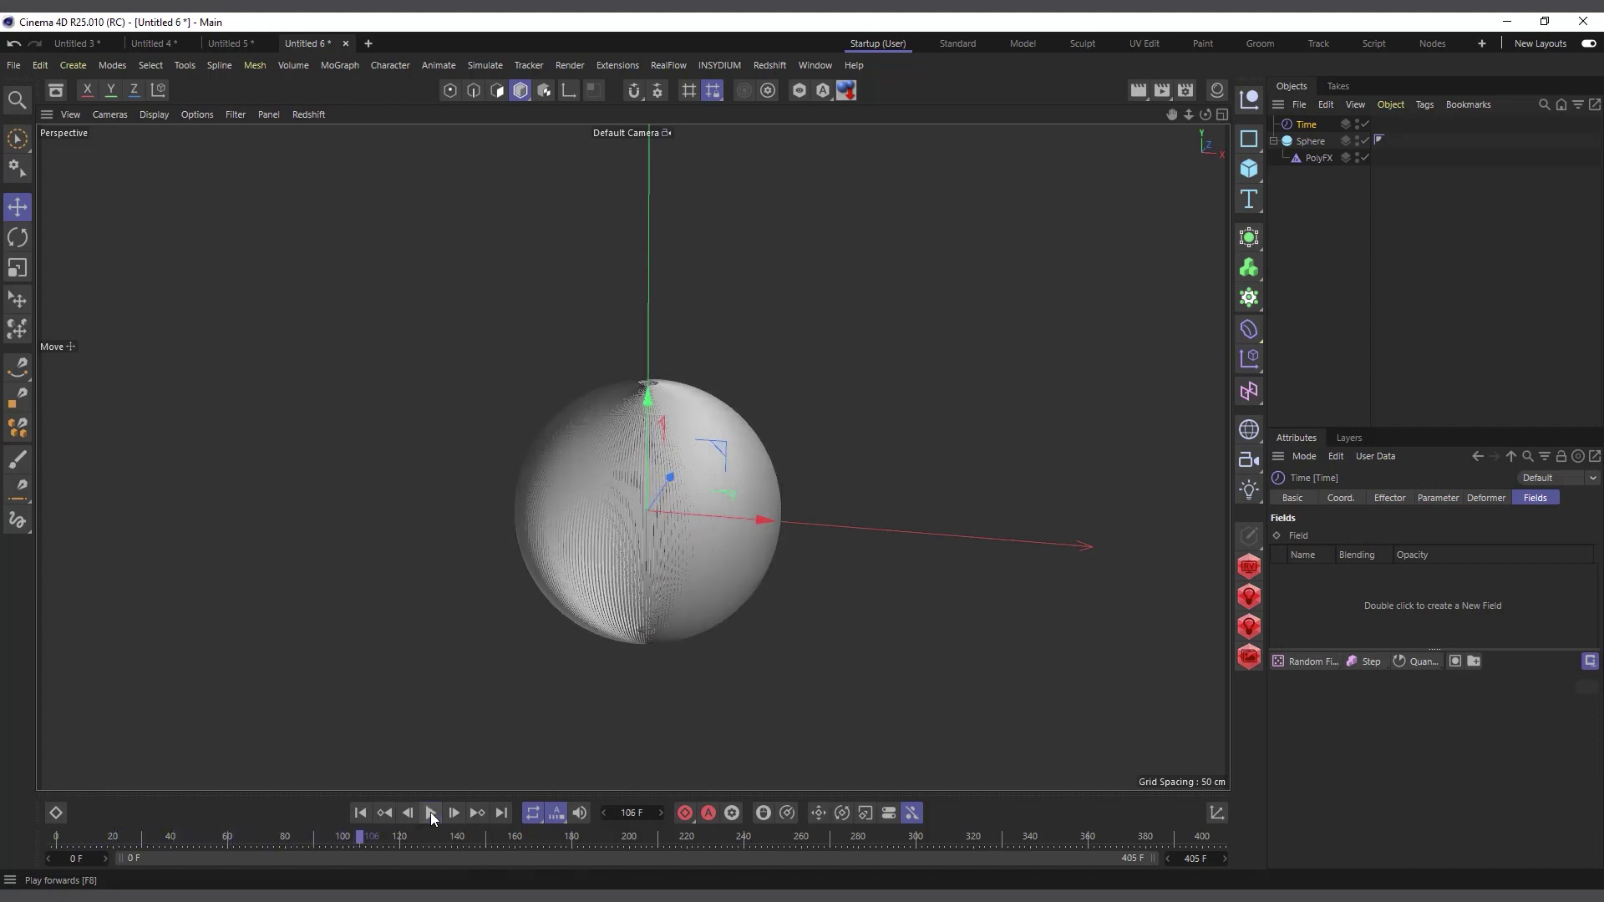
left_click(360, 814)
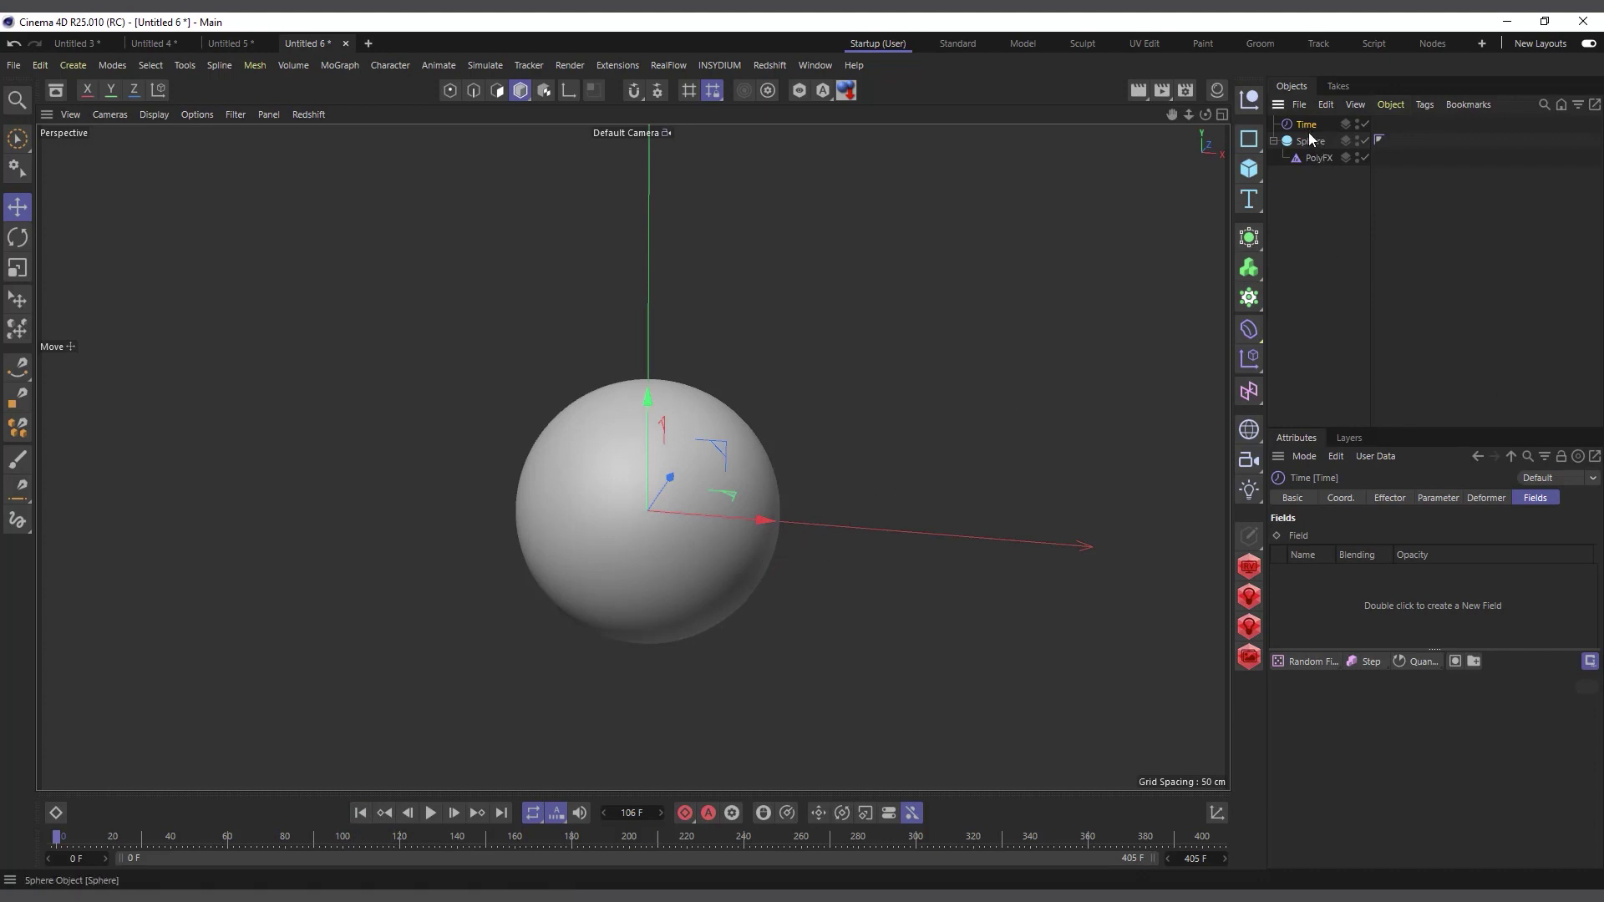
Enable the Time effector's position influence with P.Y at 41 cm, play the animation and rewind it.
left_click(1448, 499)
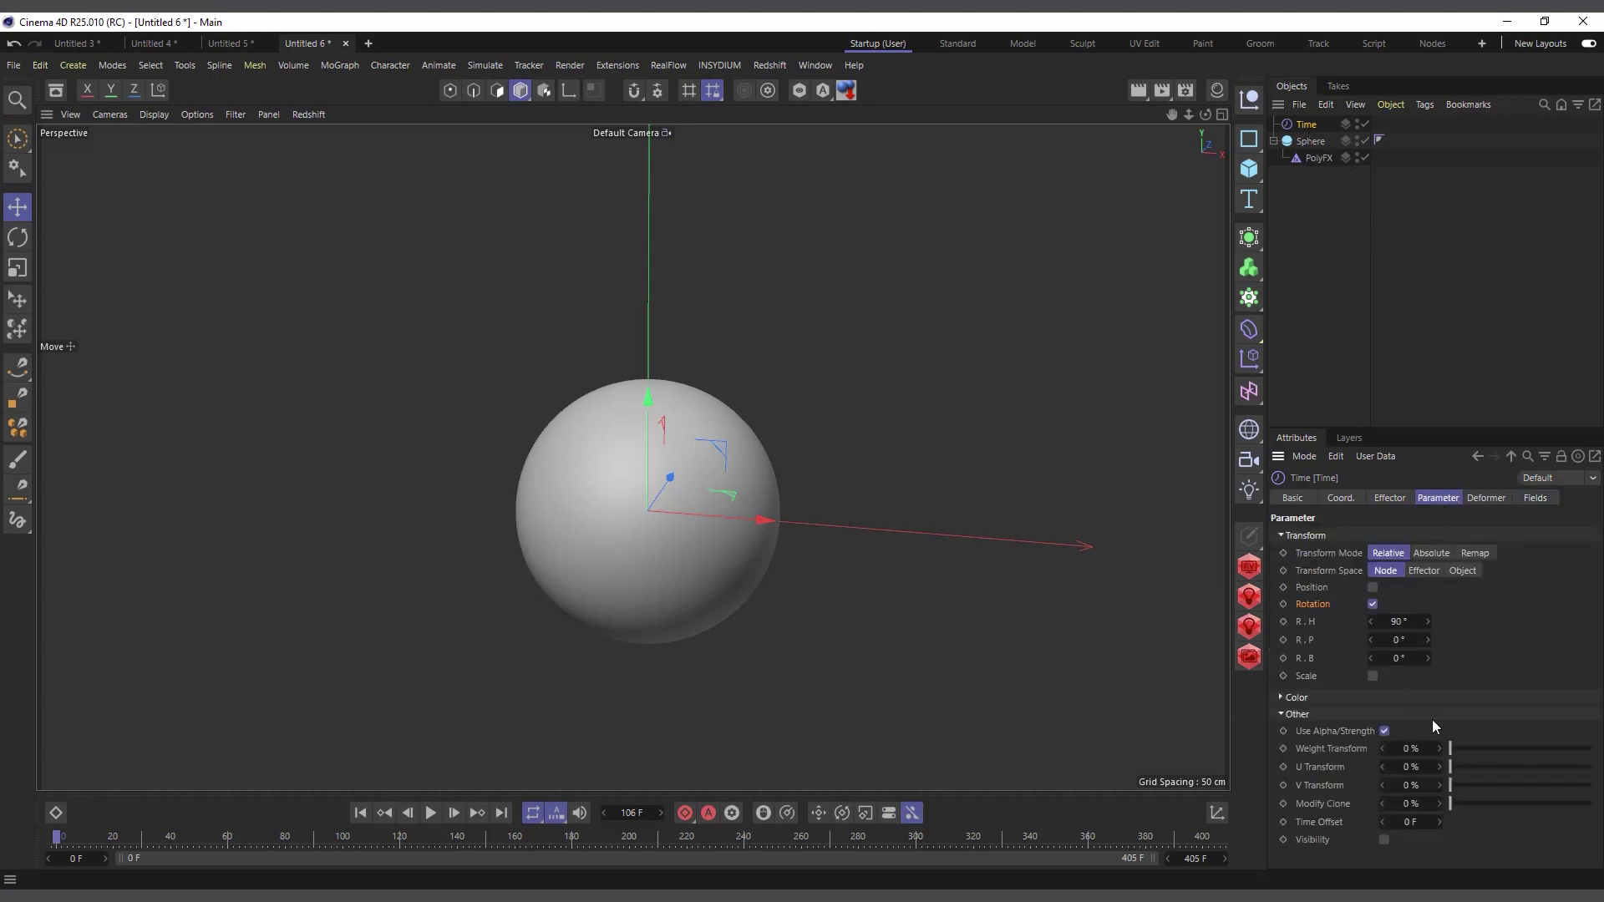
left_click(1373, 587)
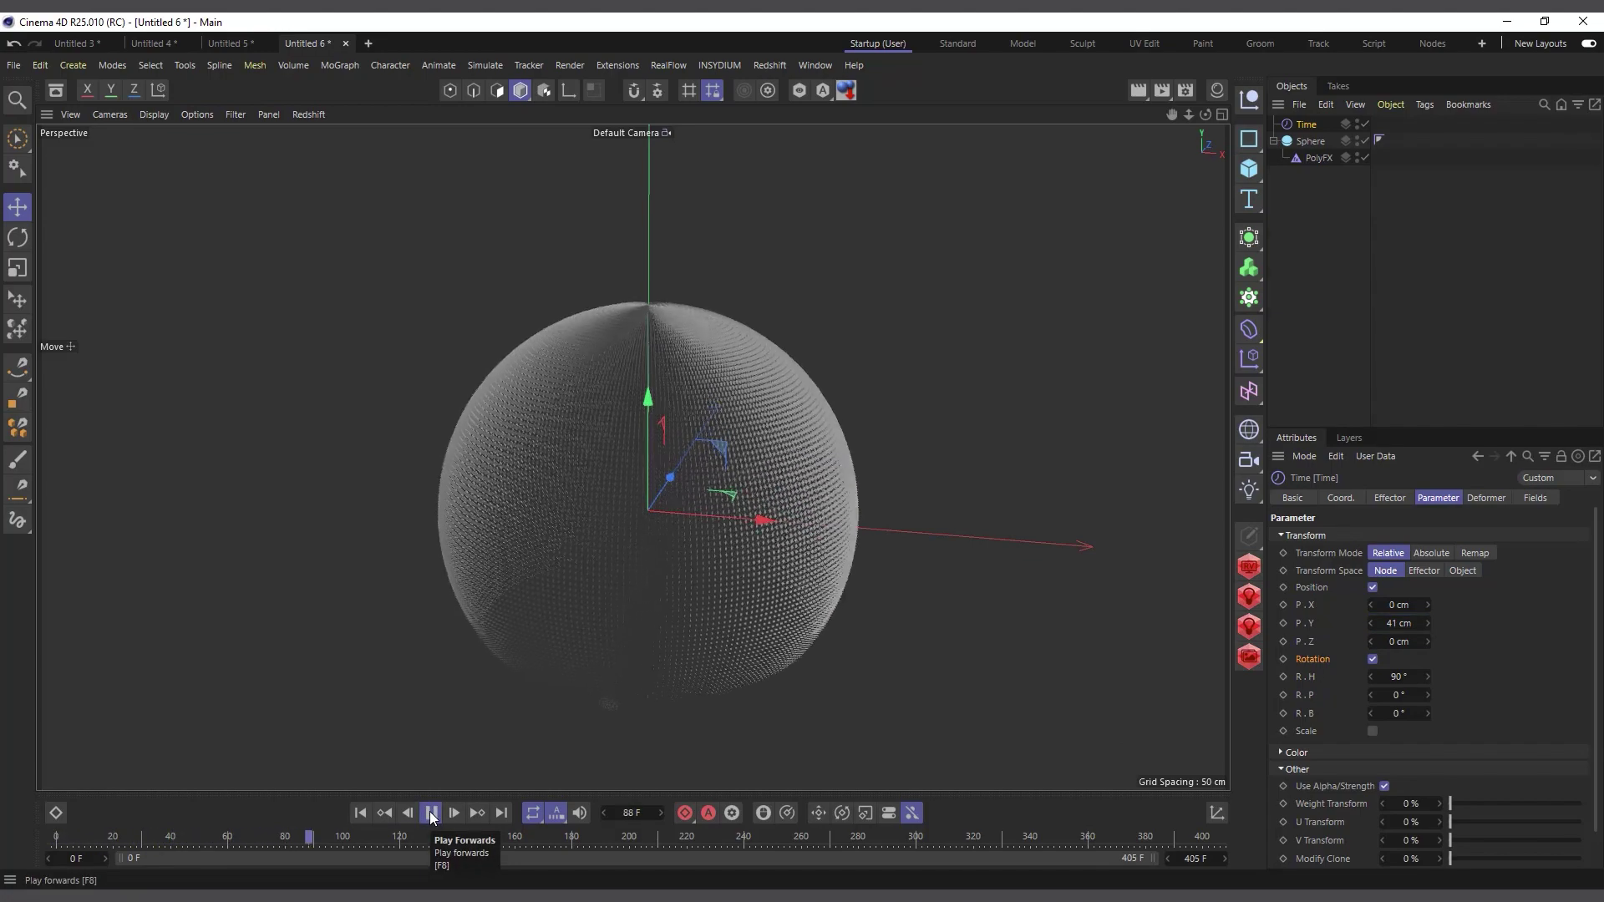
left_click(431, 814)
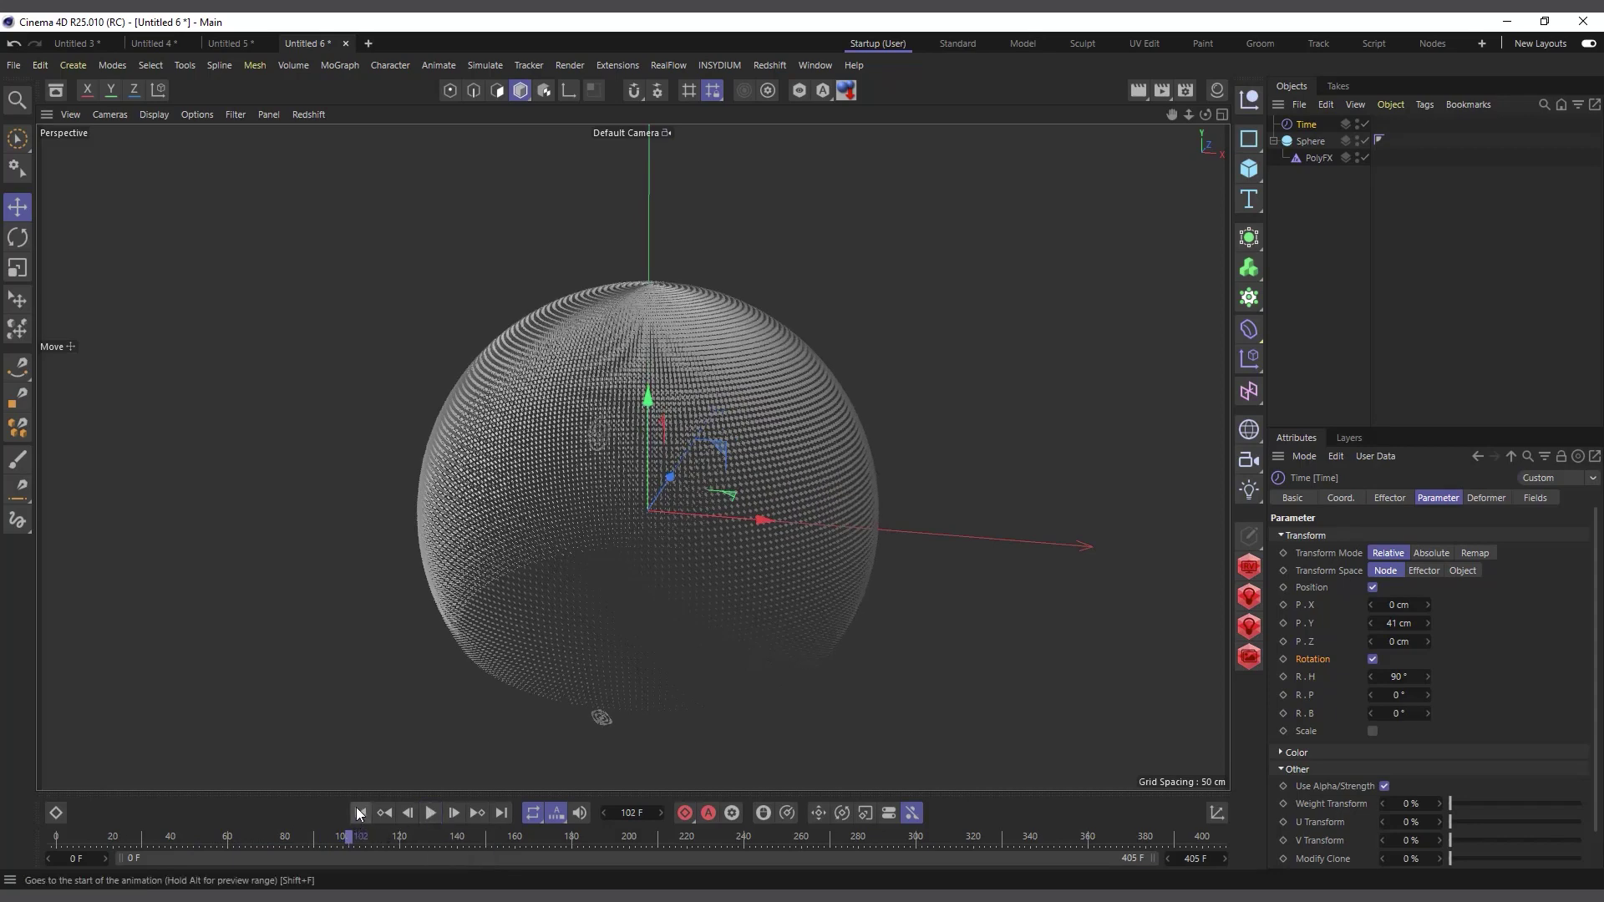
left_click(360, 814)
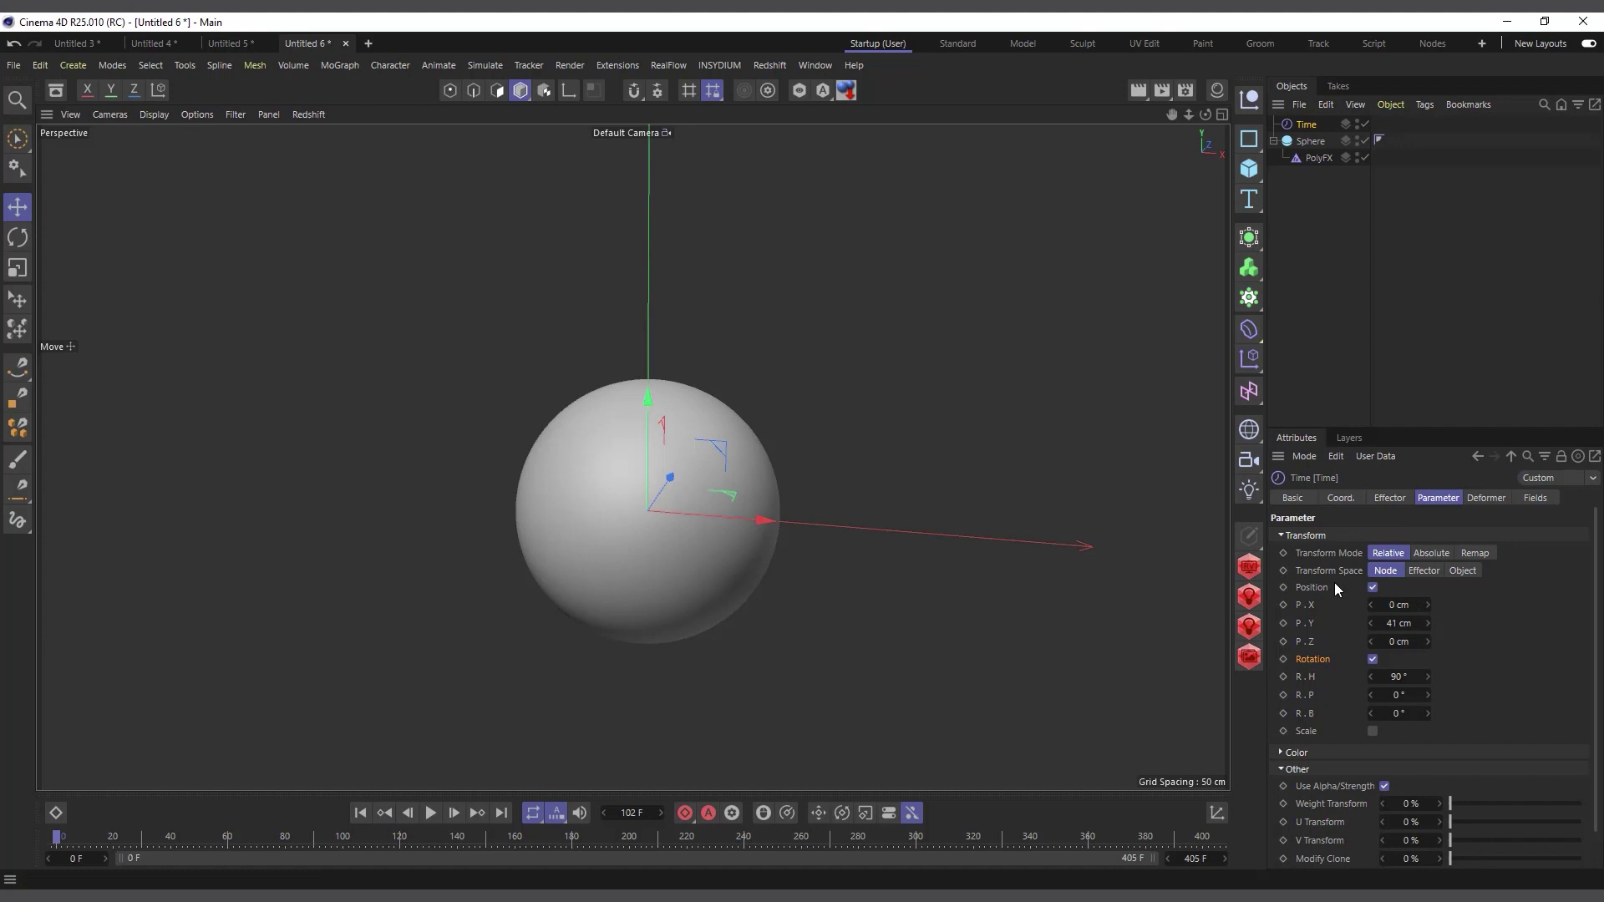
Set the Time effector's Transform Space to Effector and play the sphere animation from the first frame.
left_click(1422, 572)
left_click(431, 815)
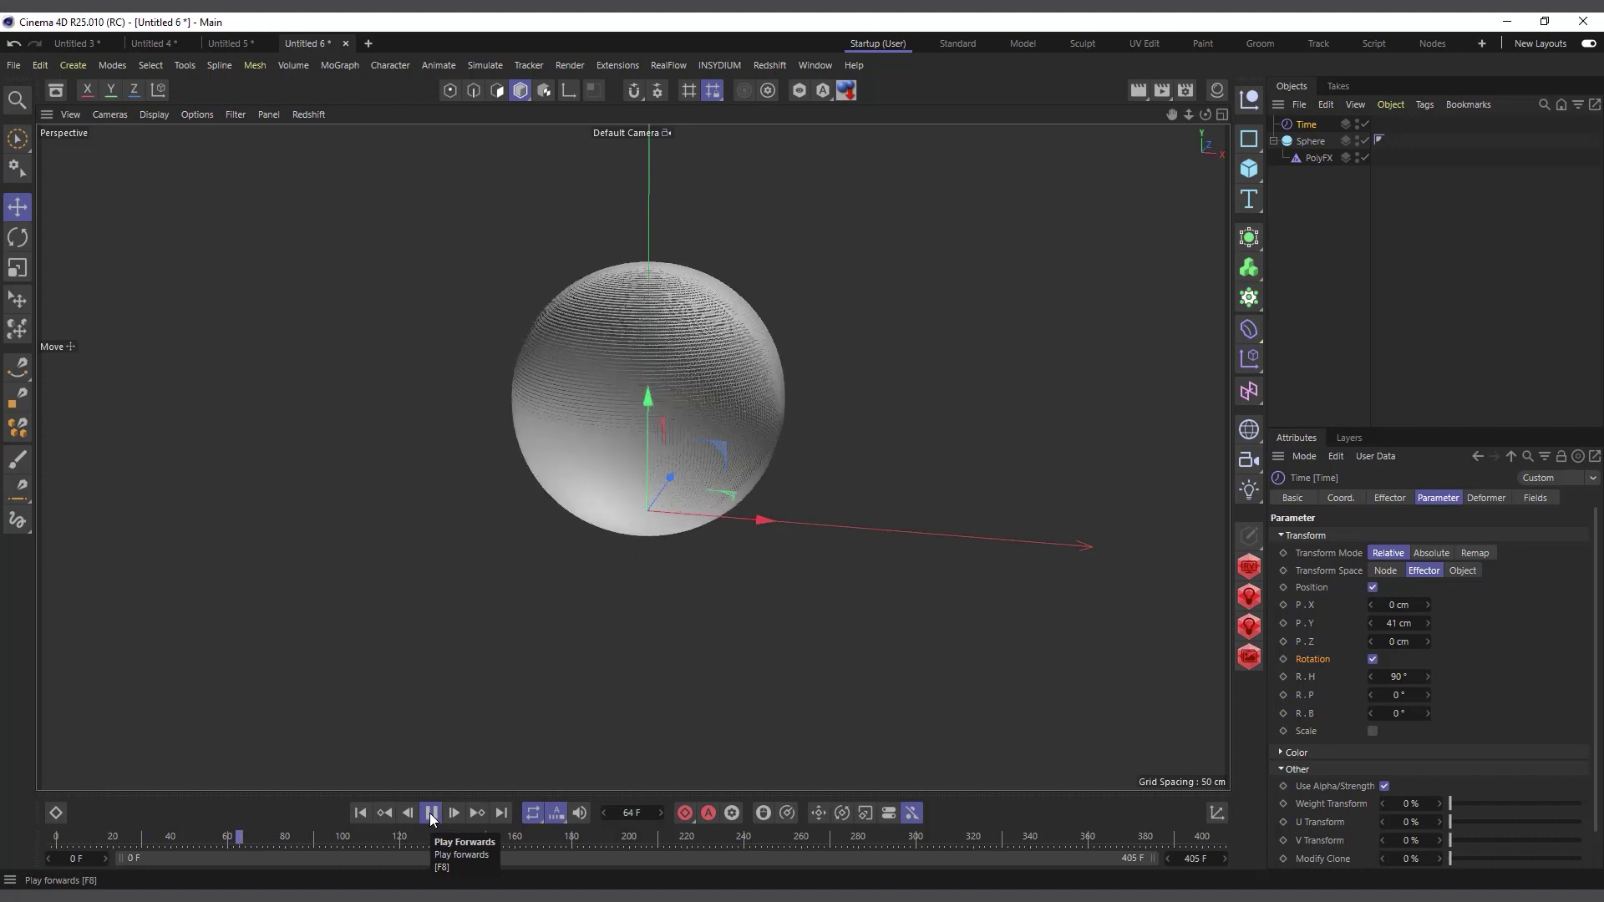
left_click(431, 815)
left_click(362, 814)
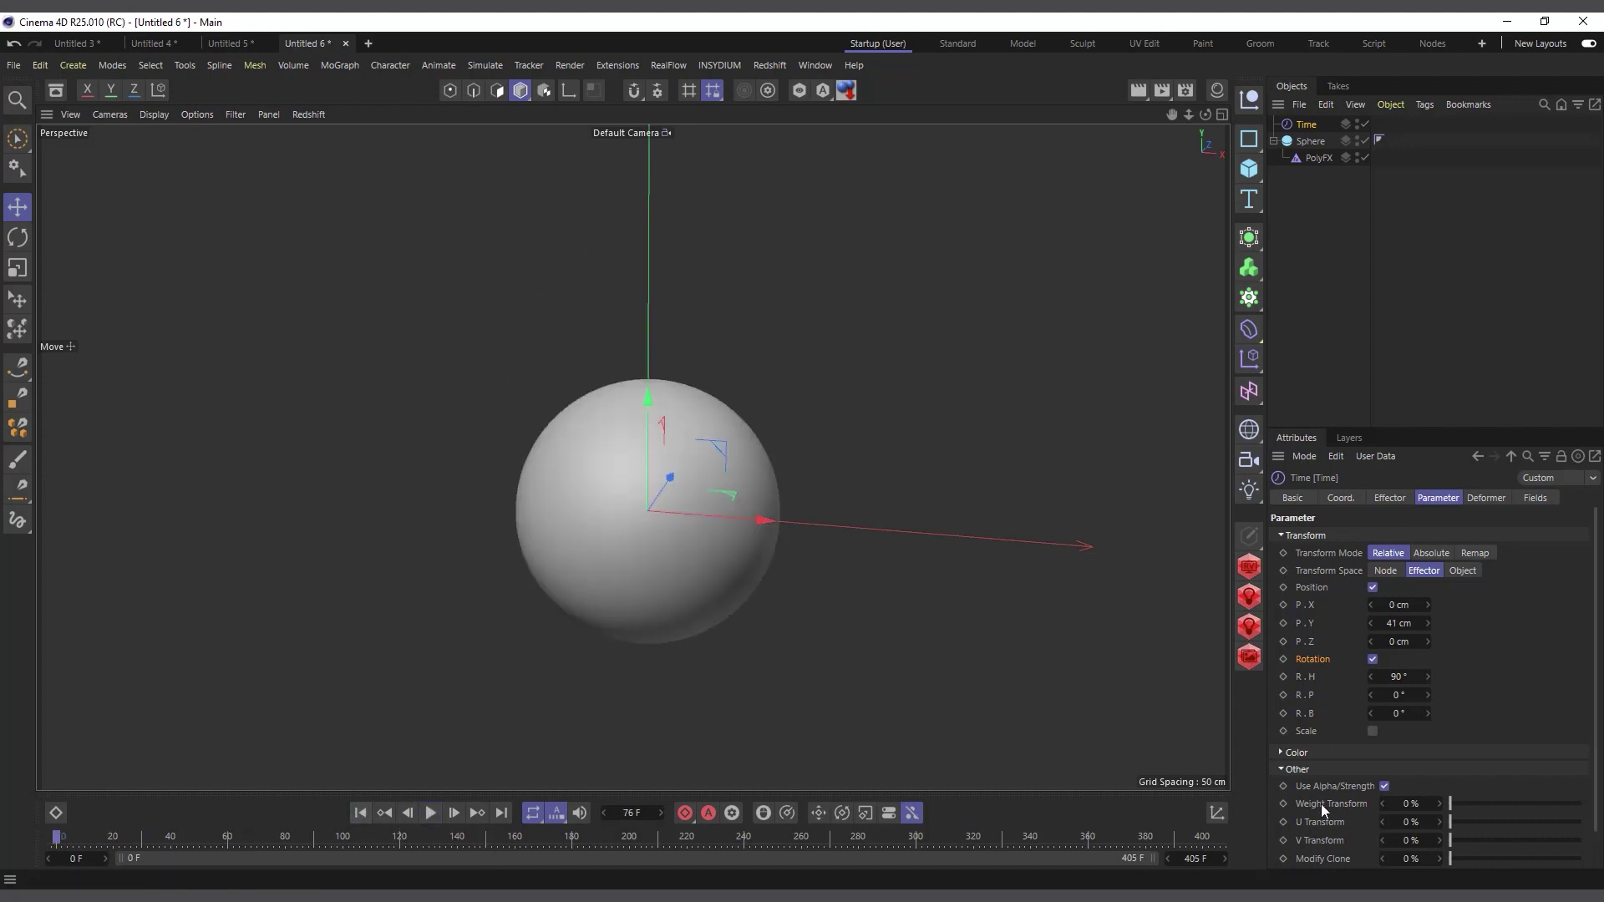
left_click(430, 815)
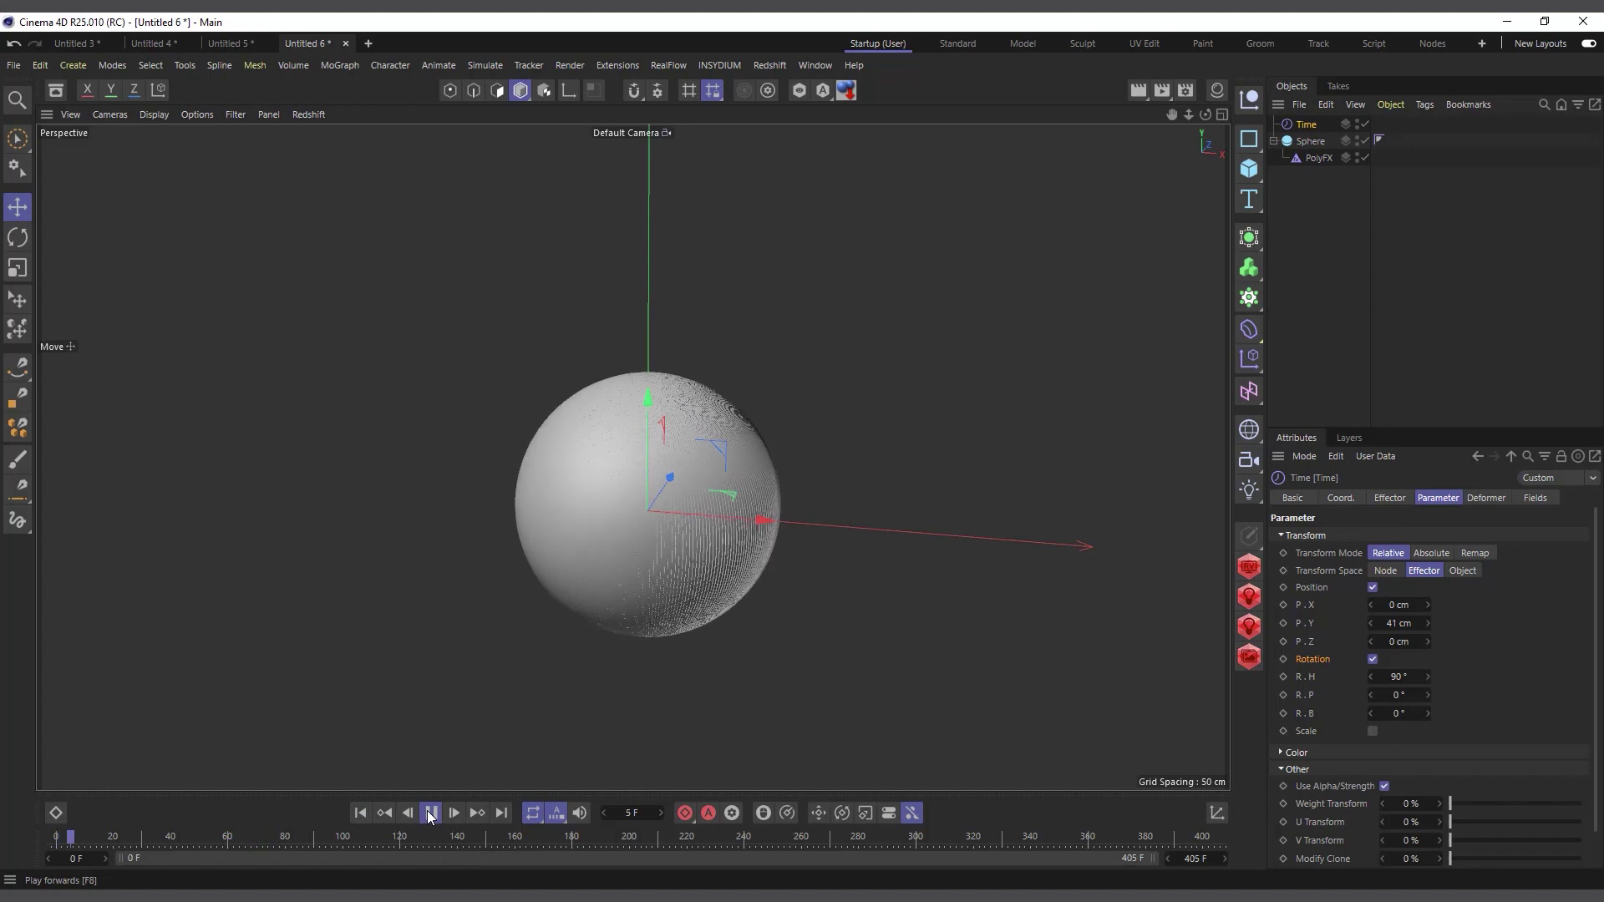
left_click(429, 815)
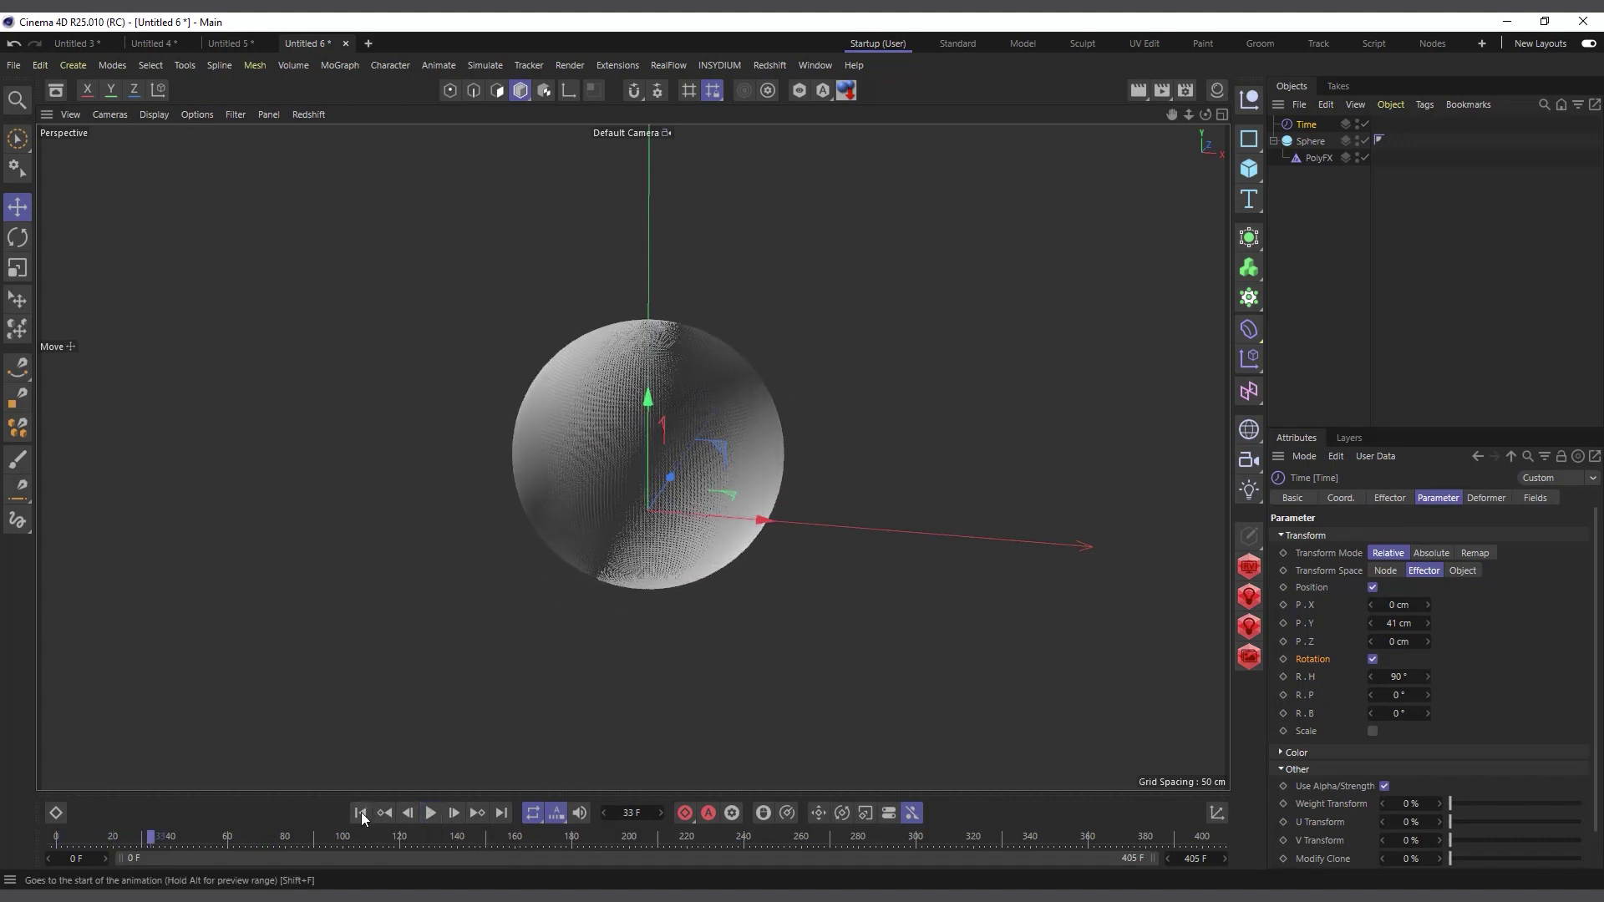
left_click(361, 814)
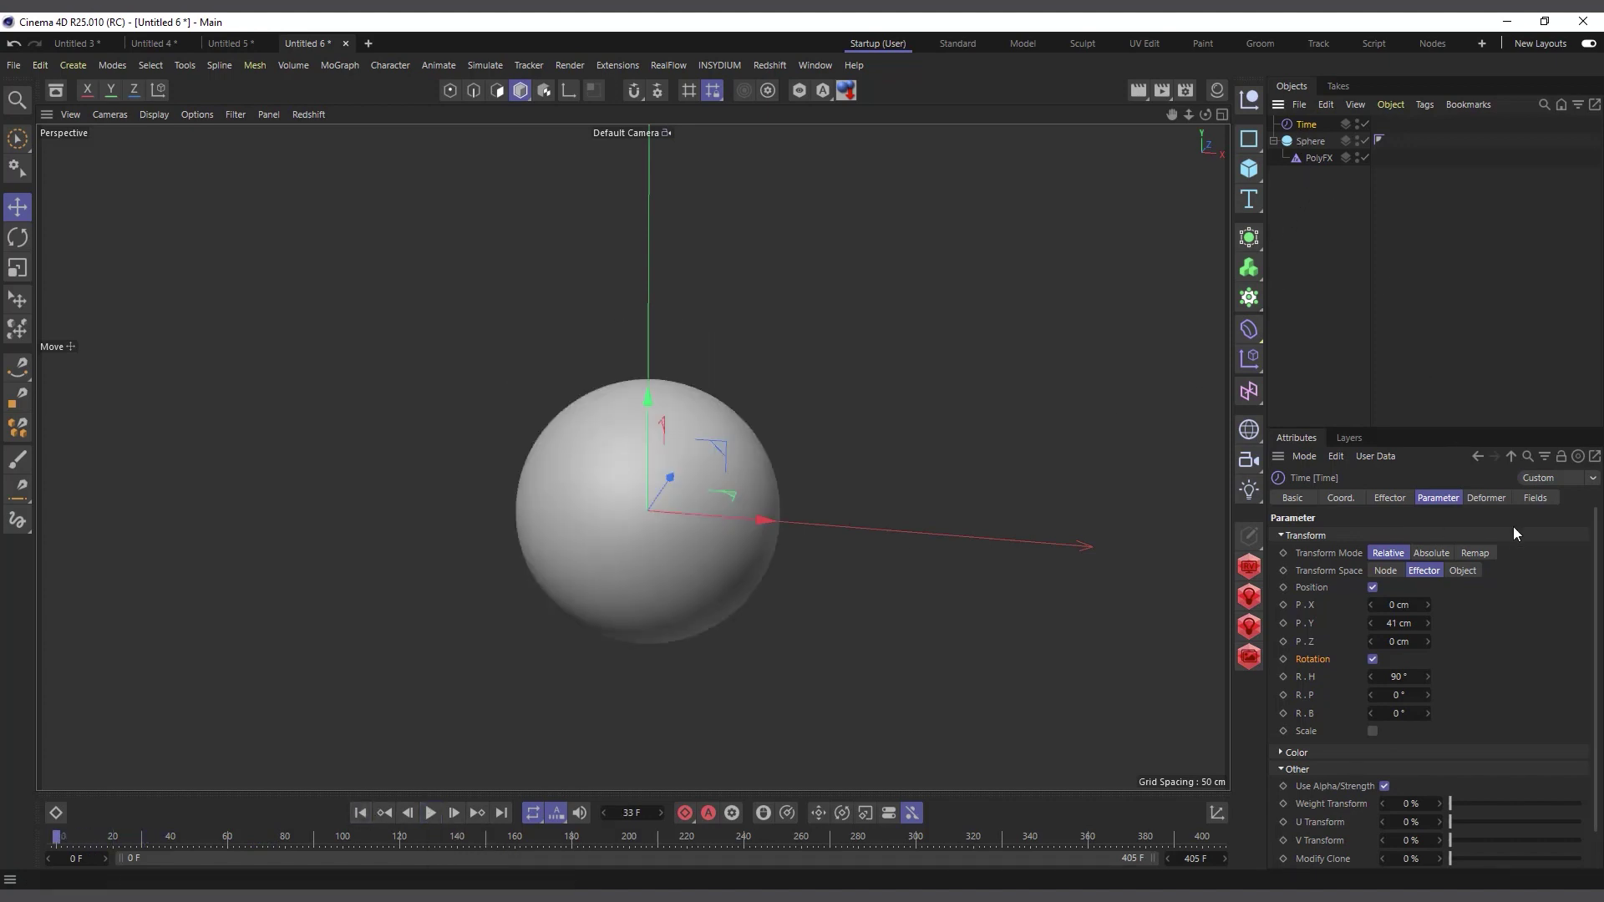
Add a Random Field to the Time effector, play the animation and inspect the scattered sphere polygons up close.
left_click(1534, 499)
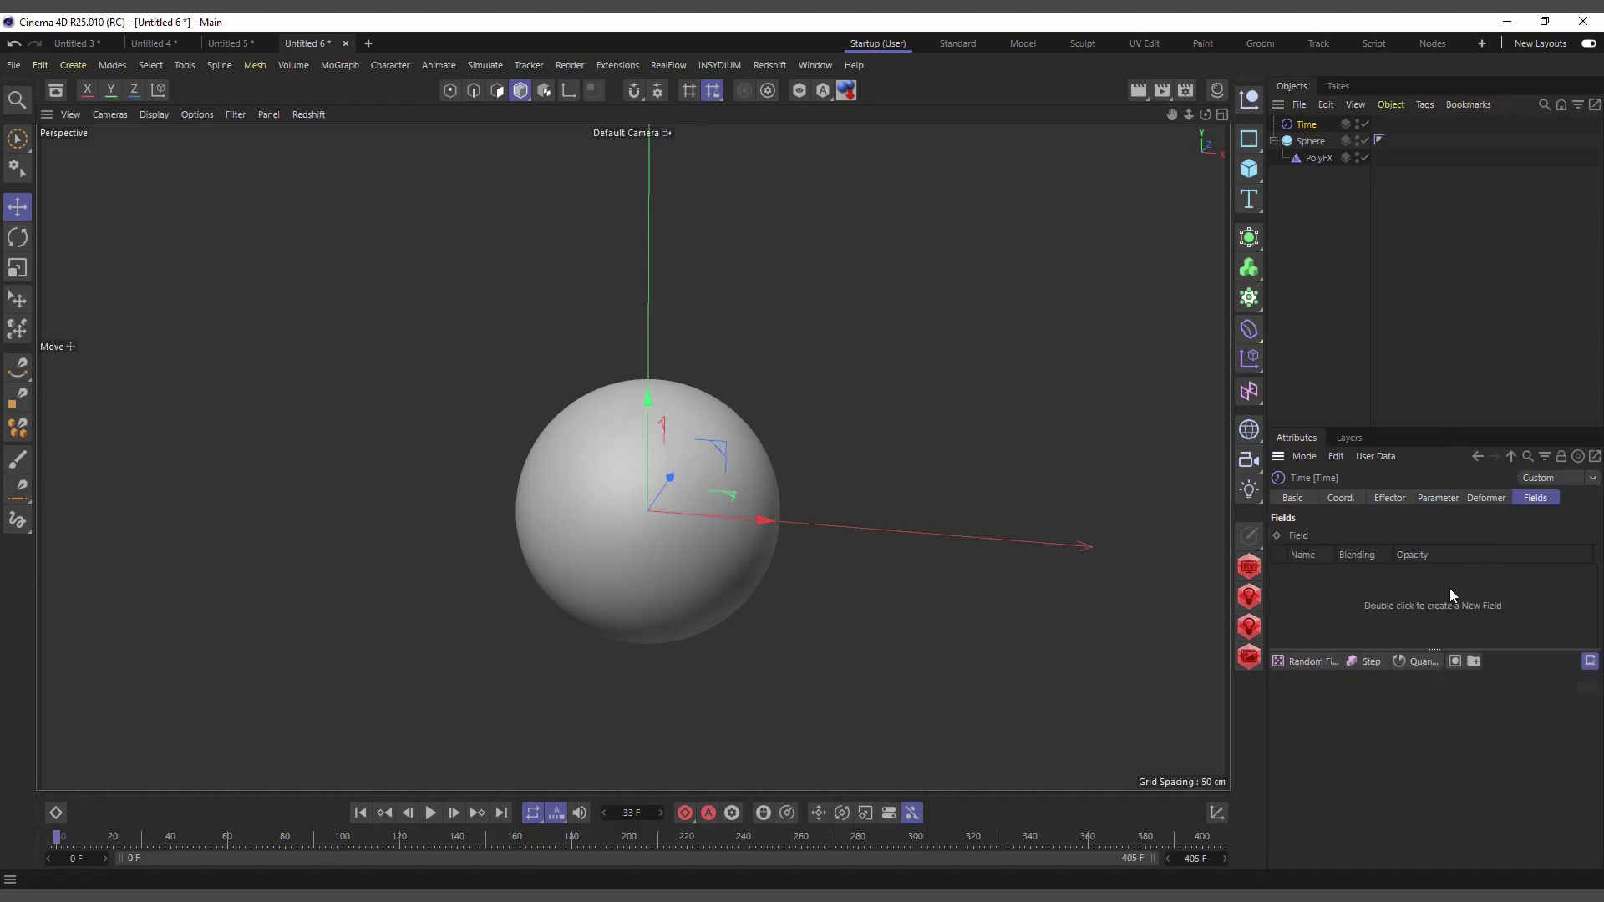
left_click(1315, 662)
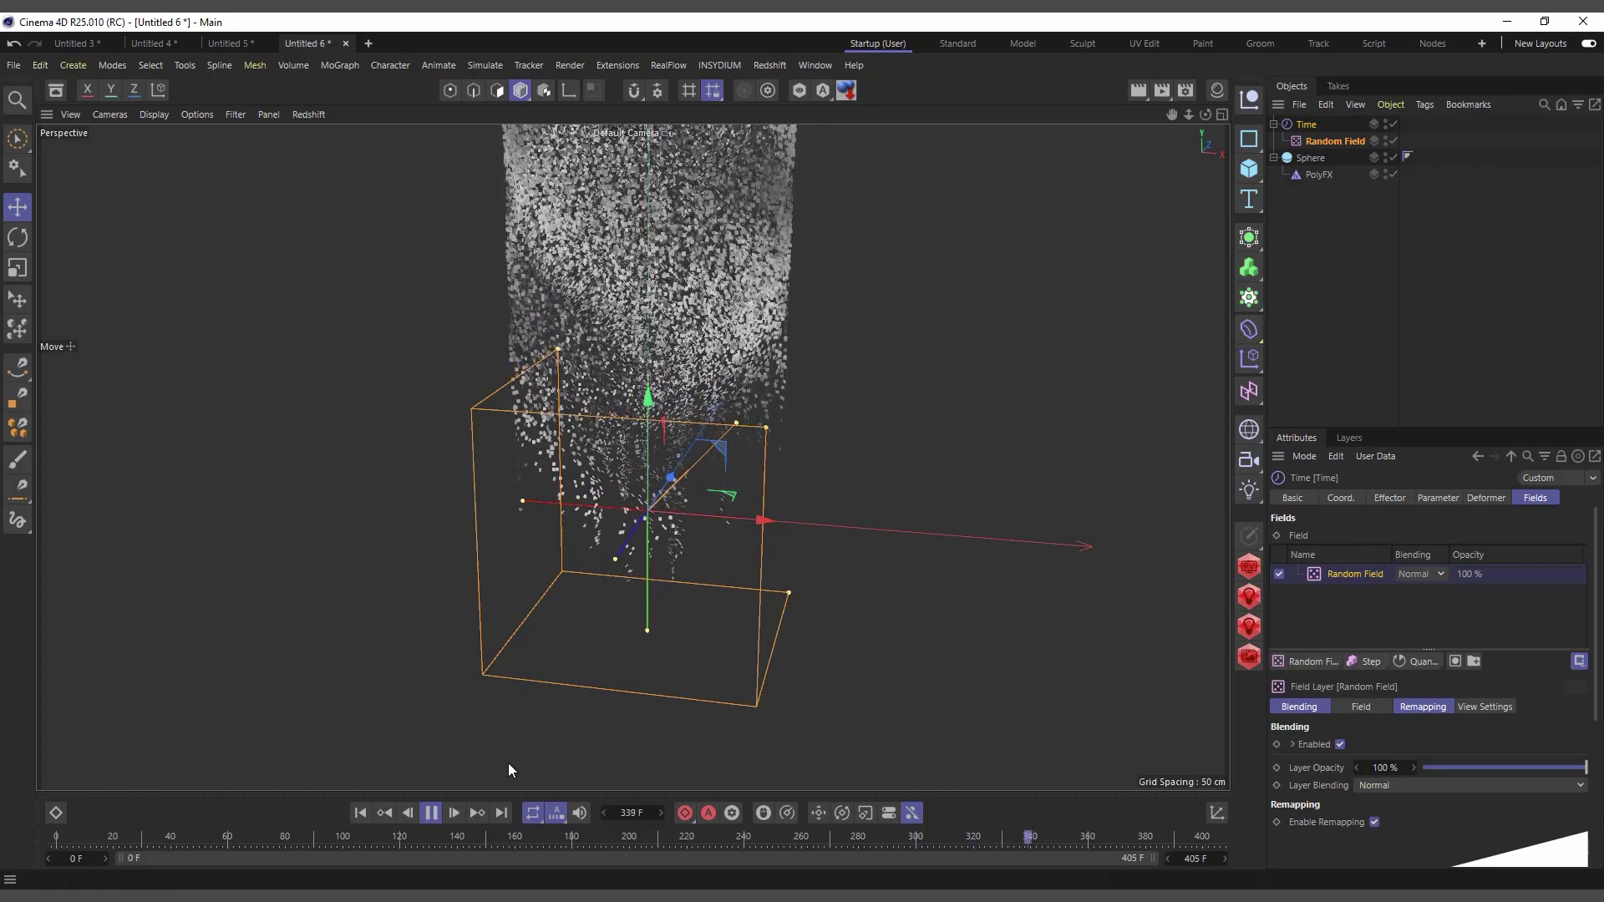
left_click(434, 814)
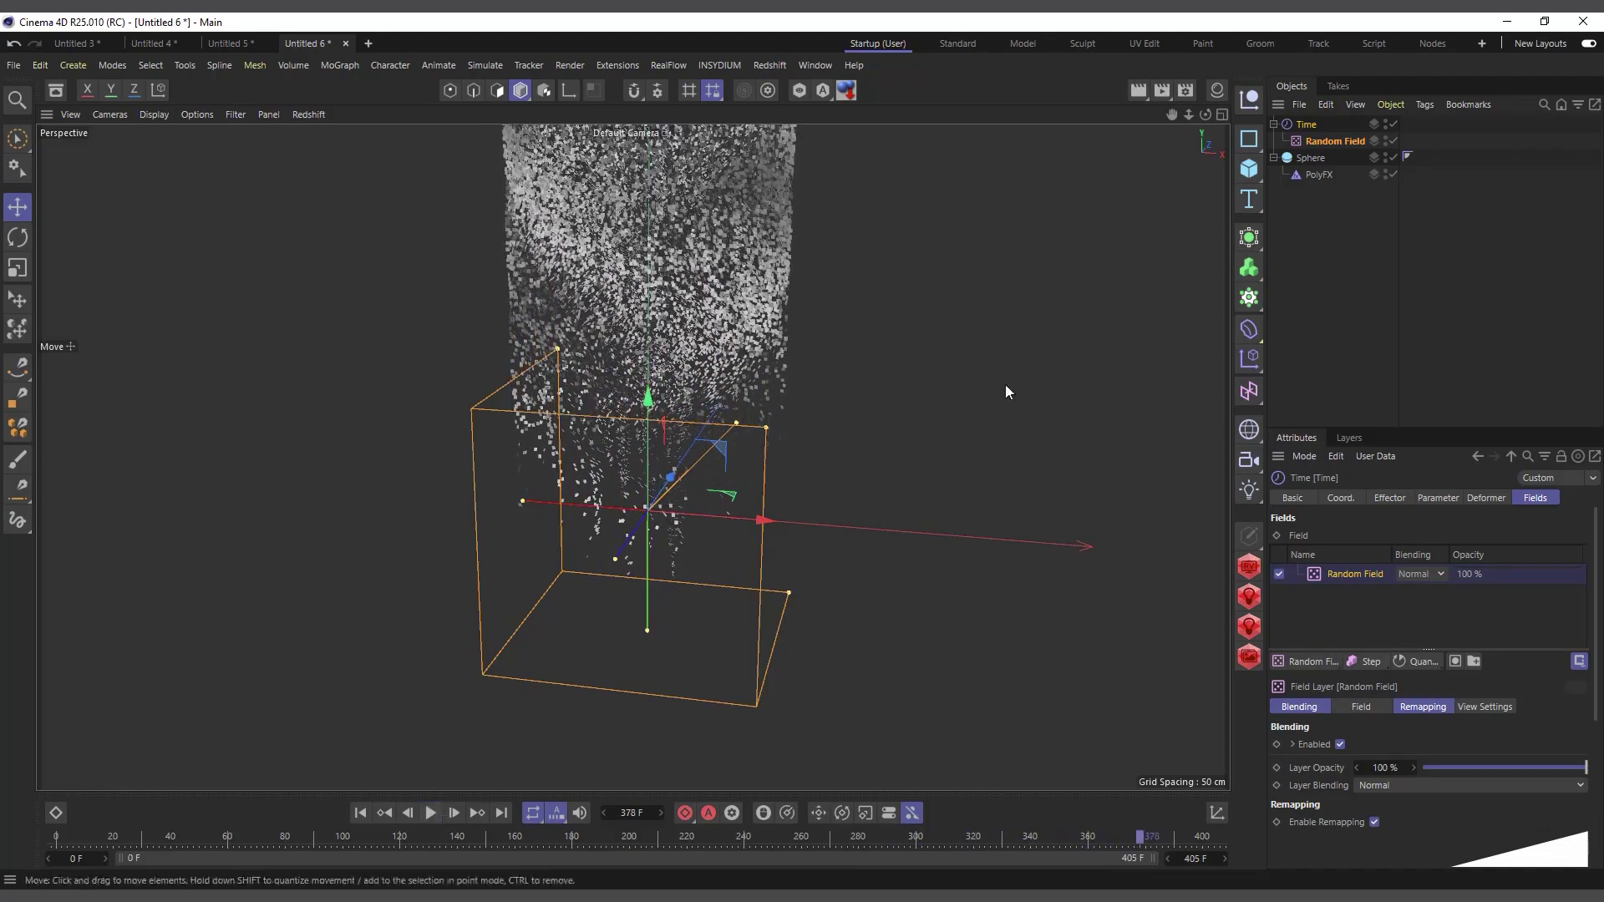
left_click_drag(1171, 117, 1142, 334)
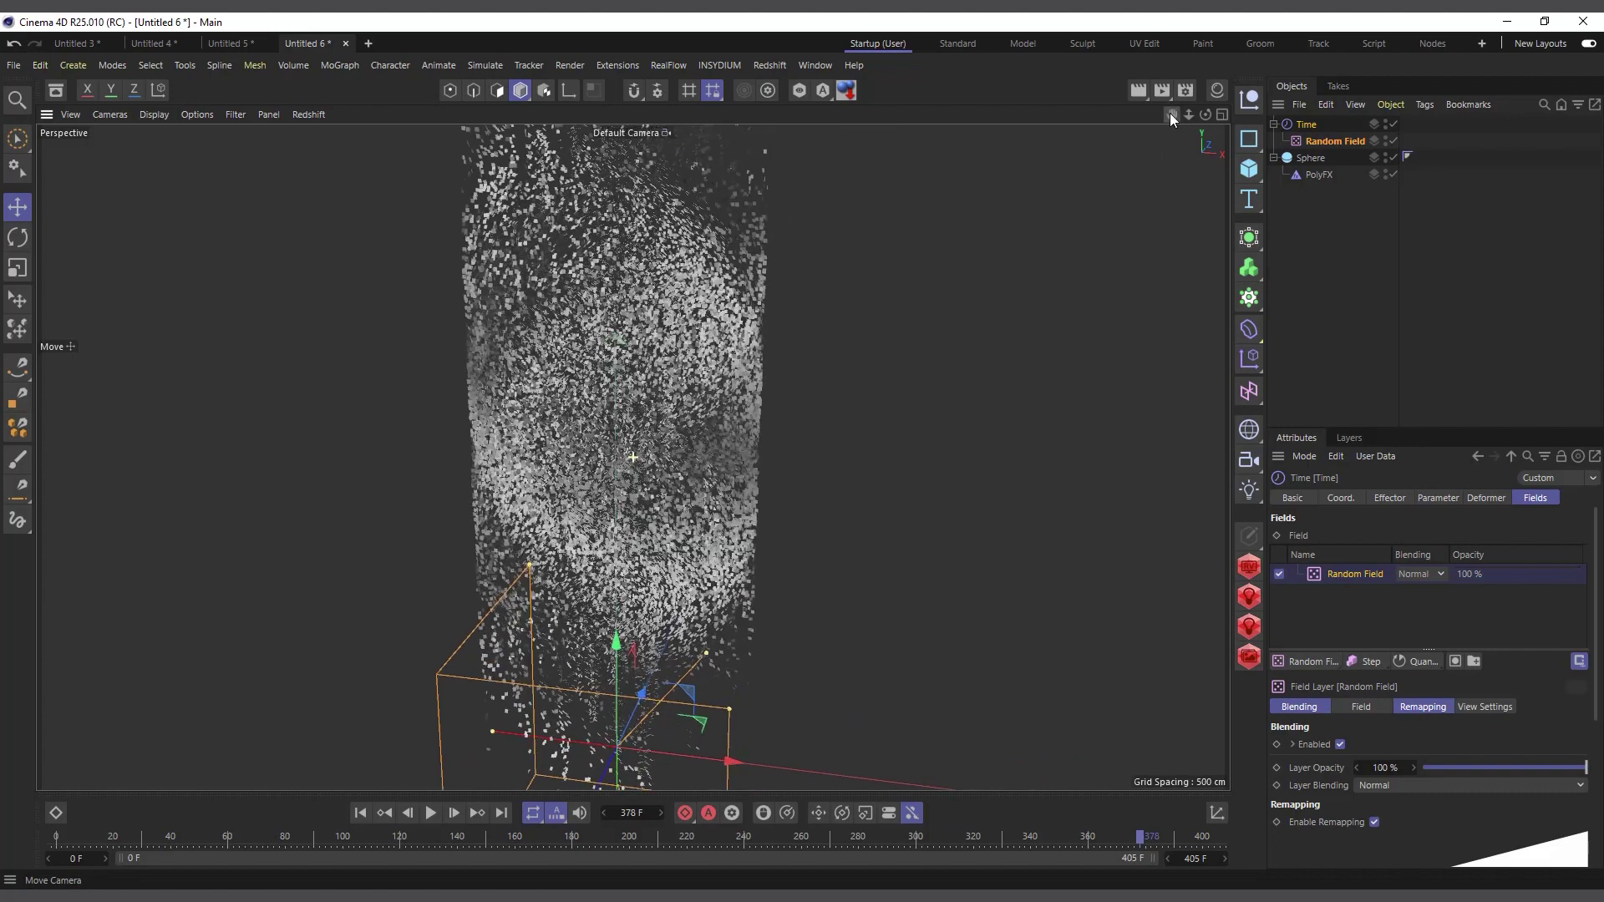
scroll(612, 451, "up", 5)
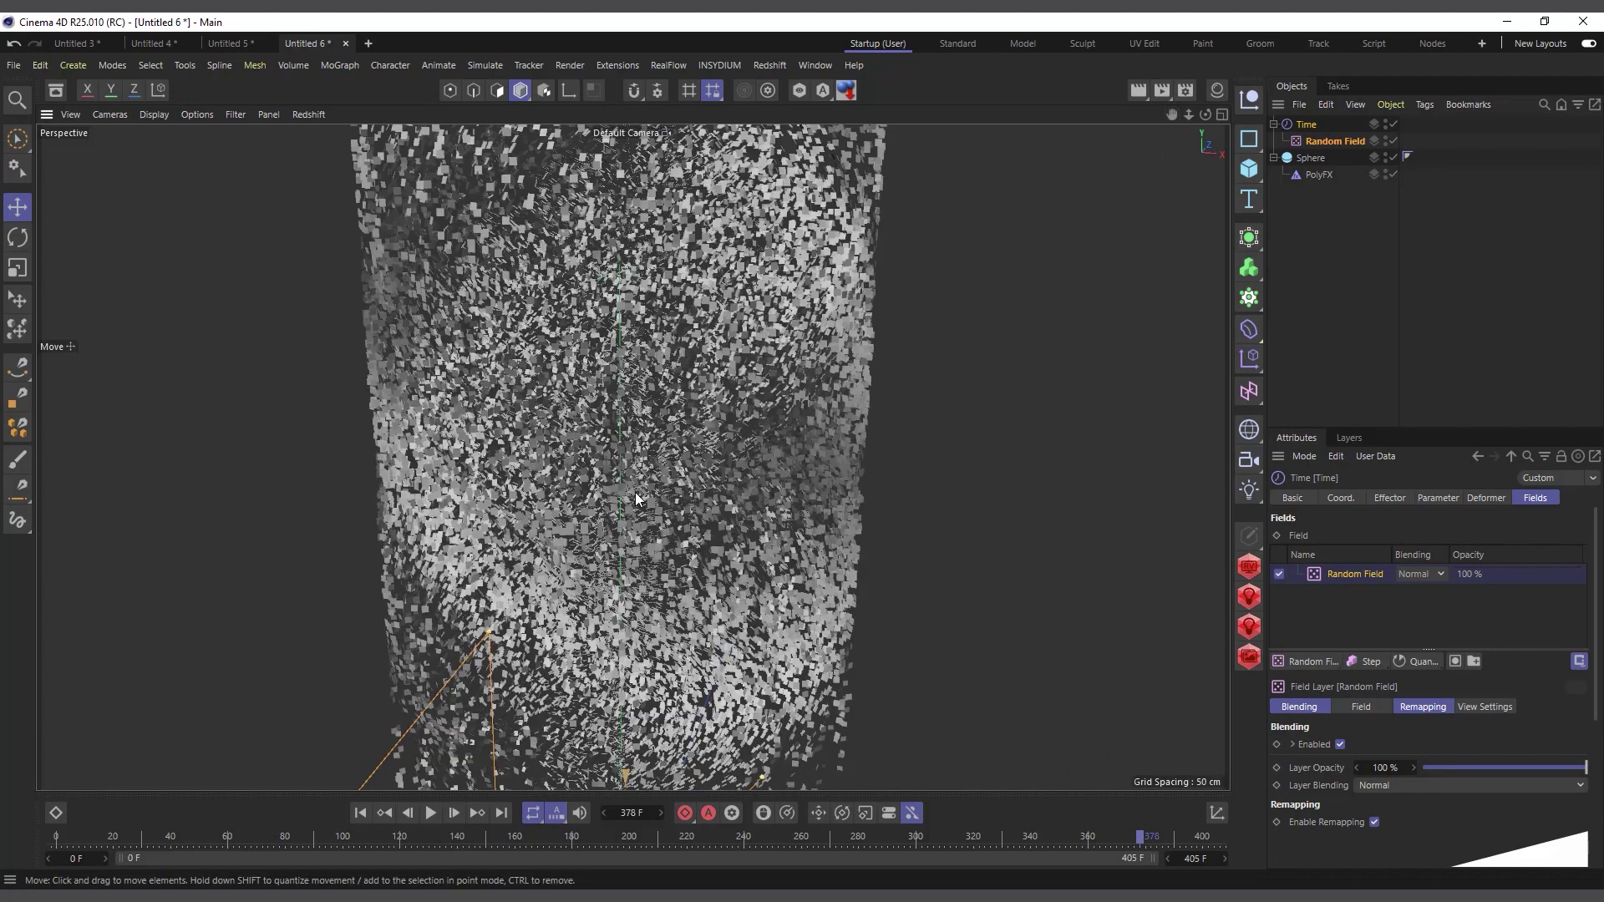
scroll(648, 488, "down", 3)
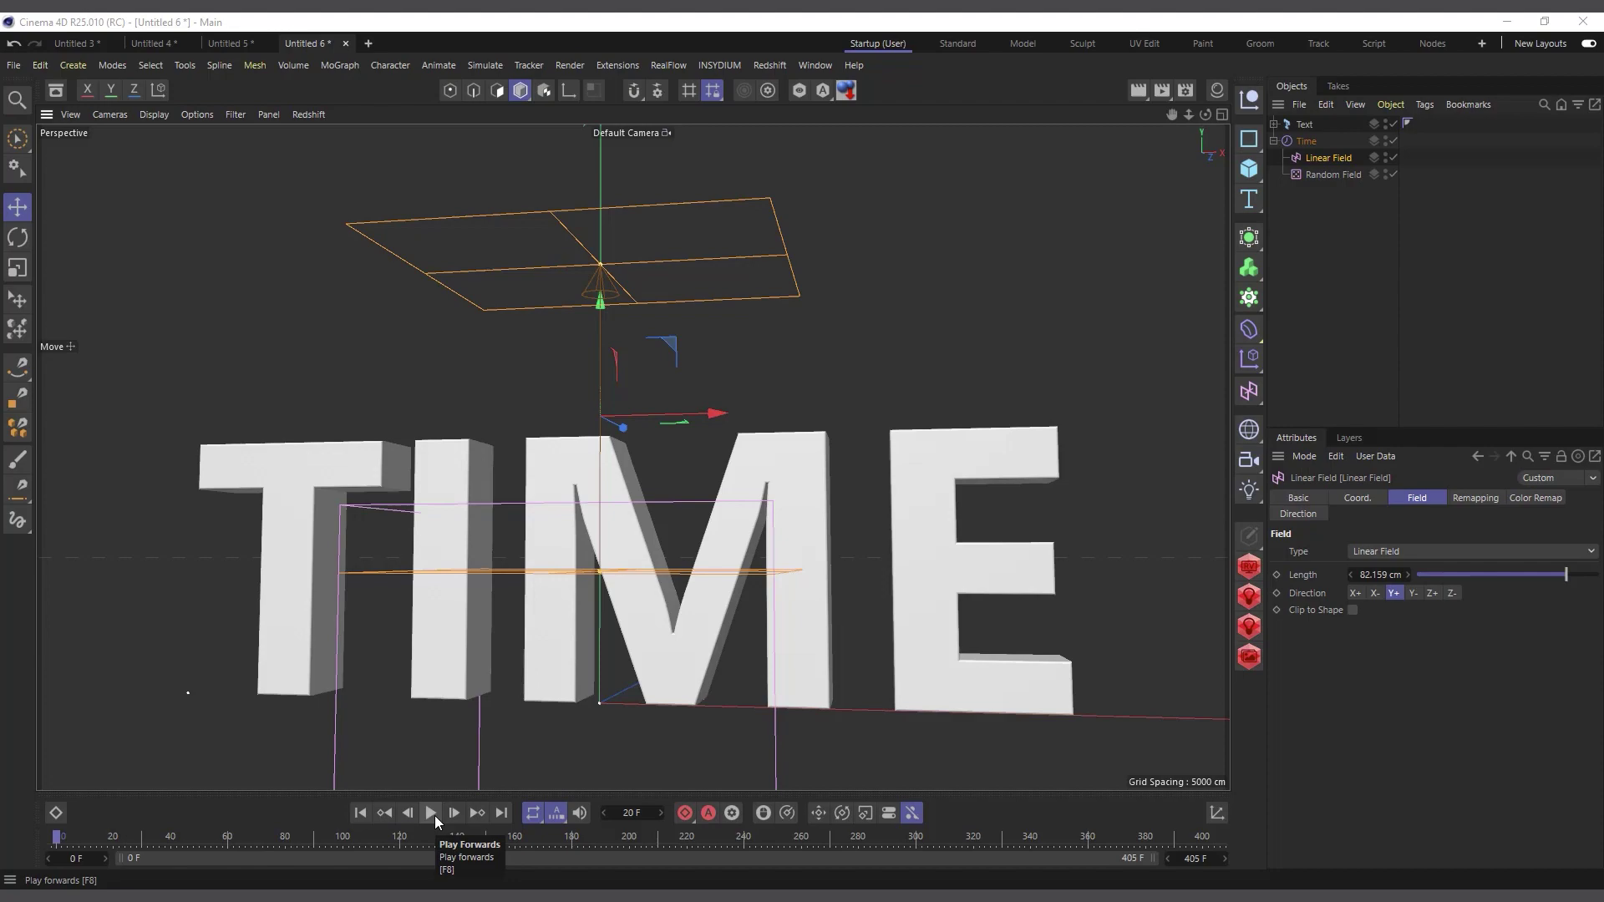
Play part of the TIME text animation and examine the Time effector's Linear Field and Random Field layers.
left_click(433, 814)
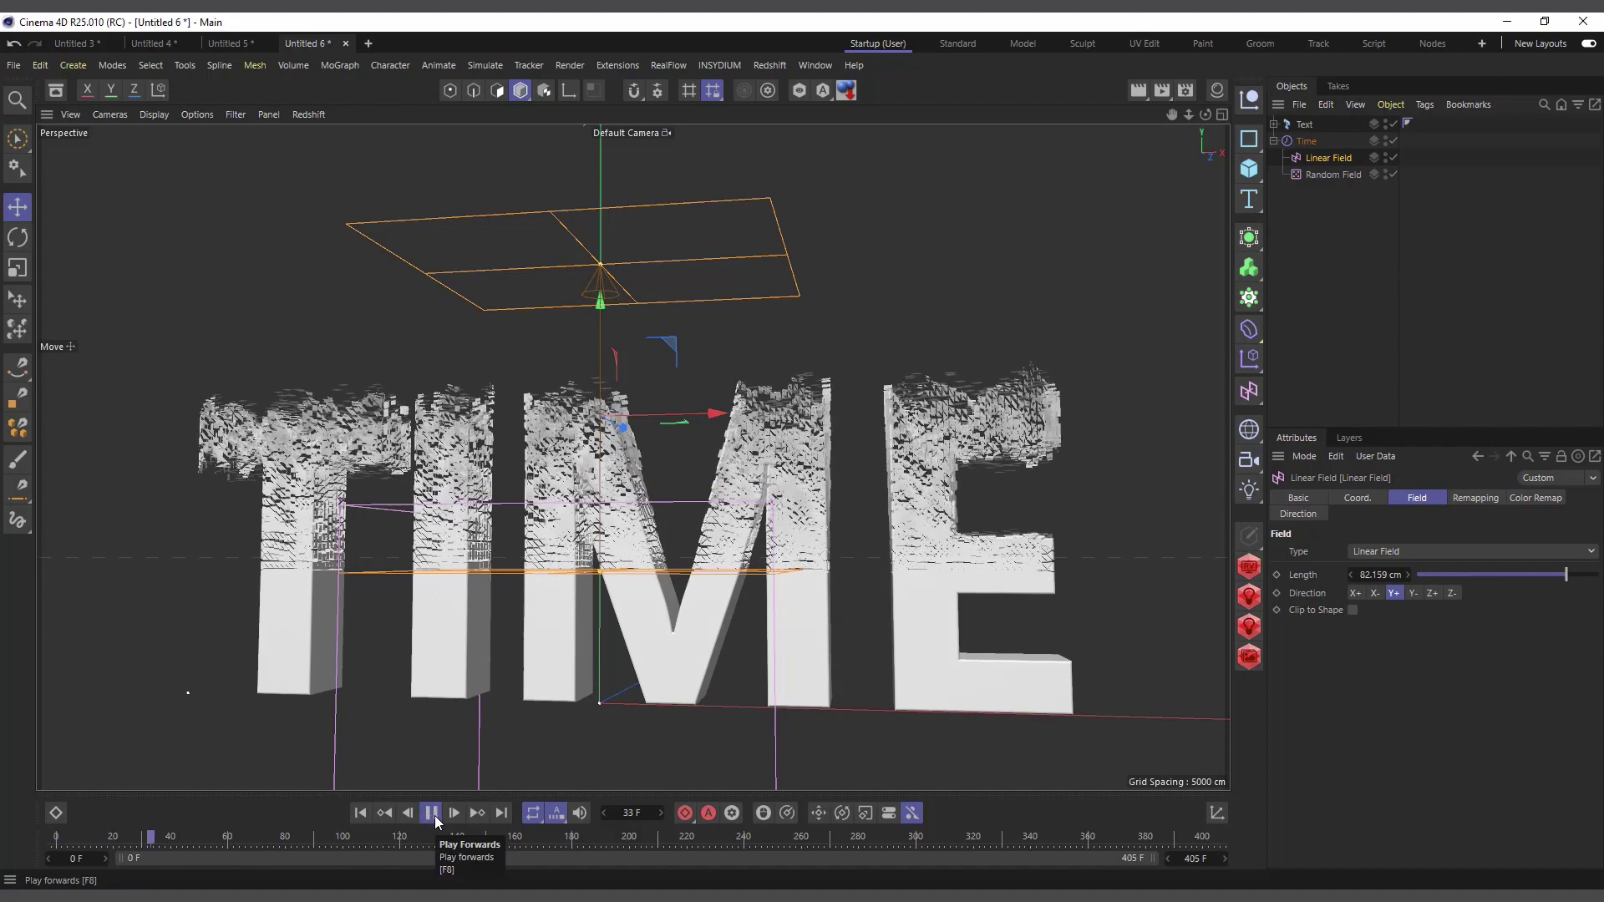
left_click(433, 814)
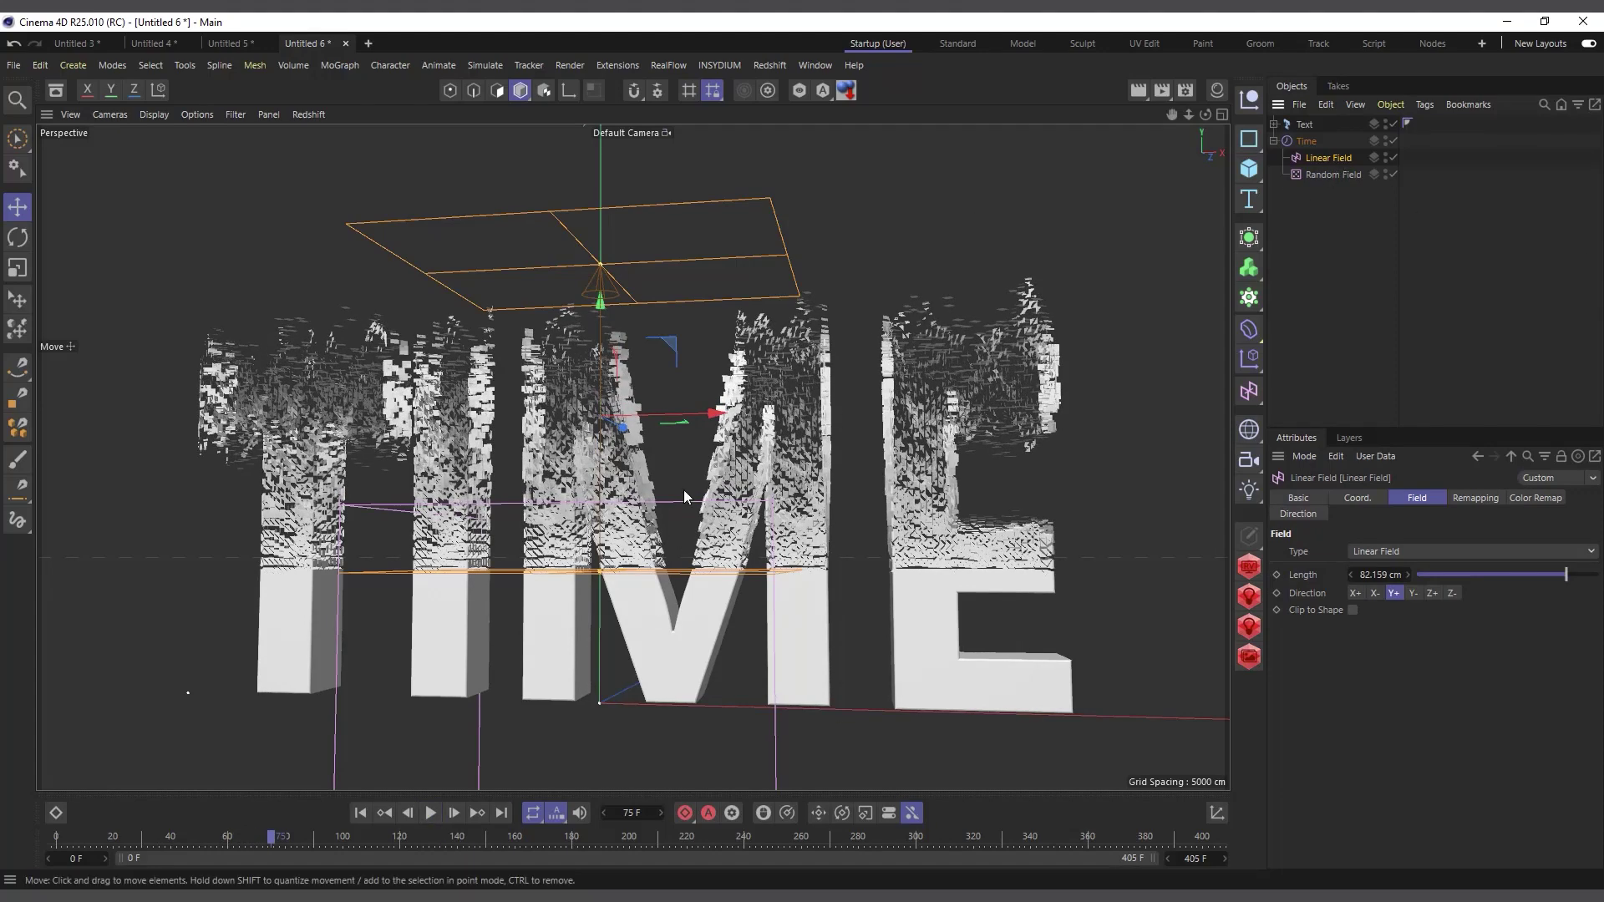
left_click(1307, 142)
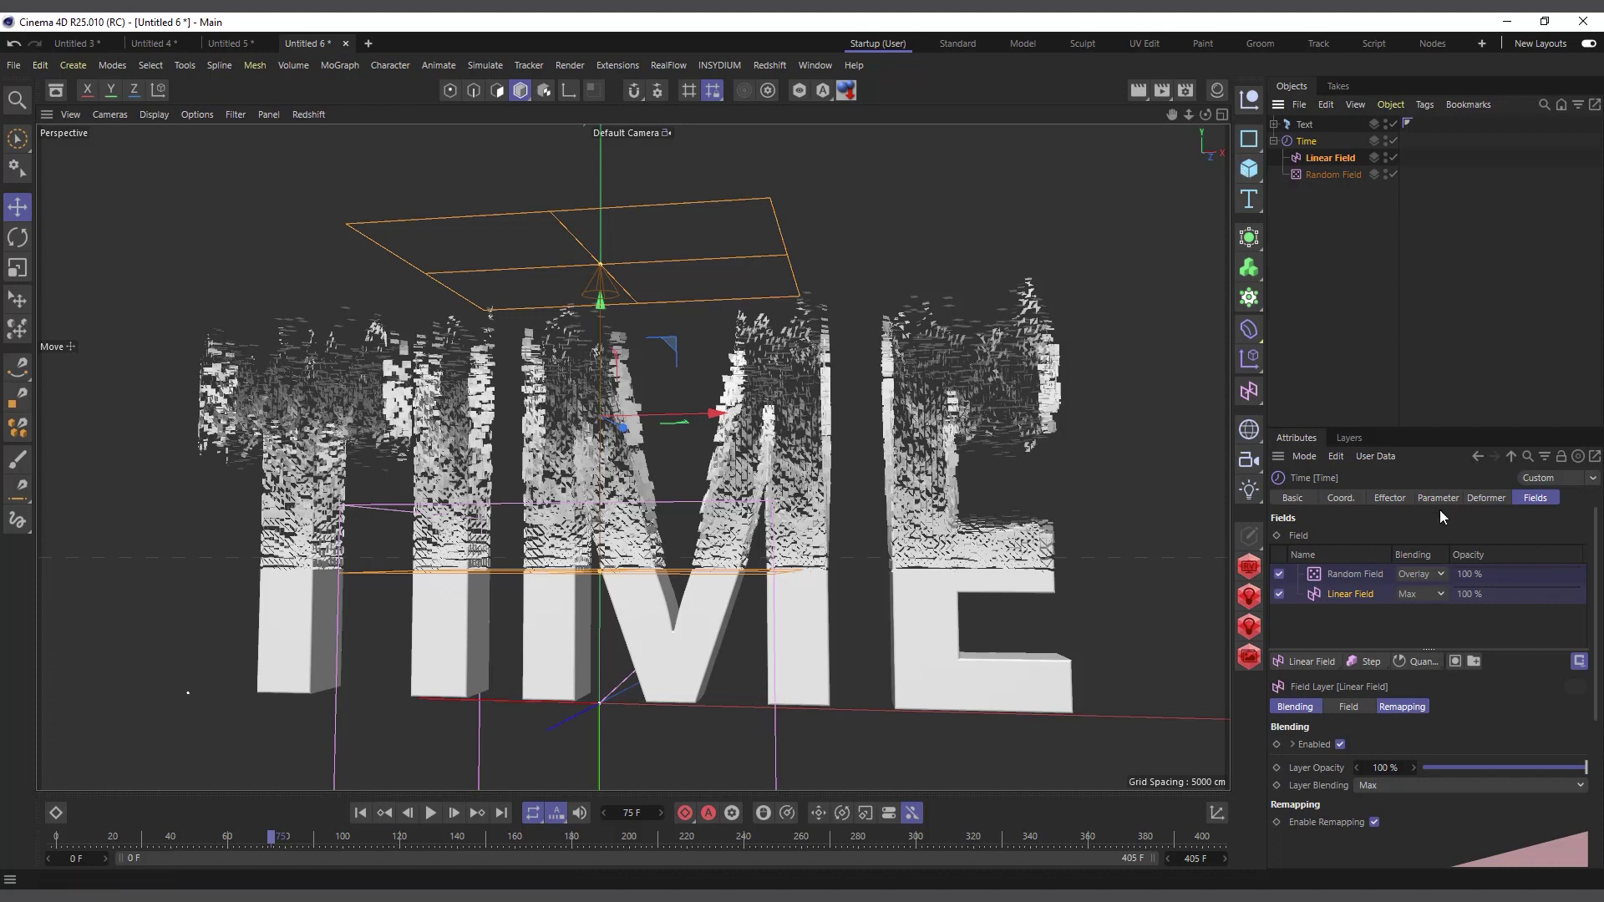
left_click(1355, 576)
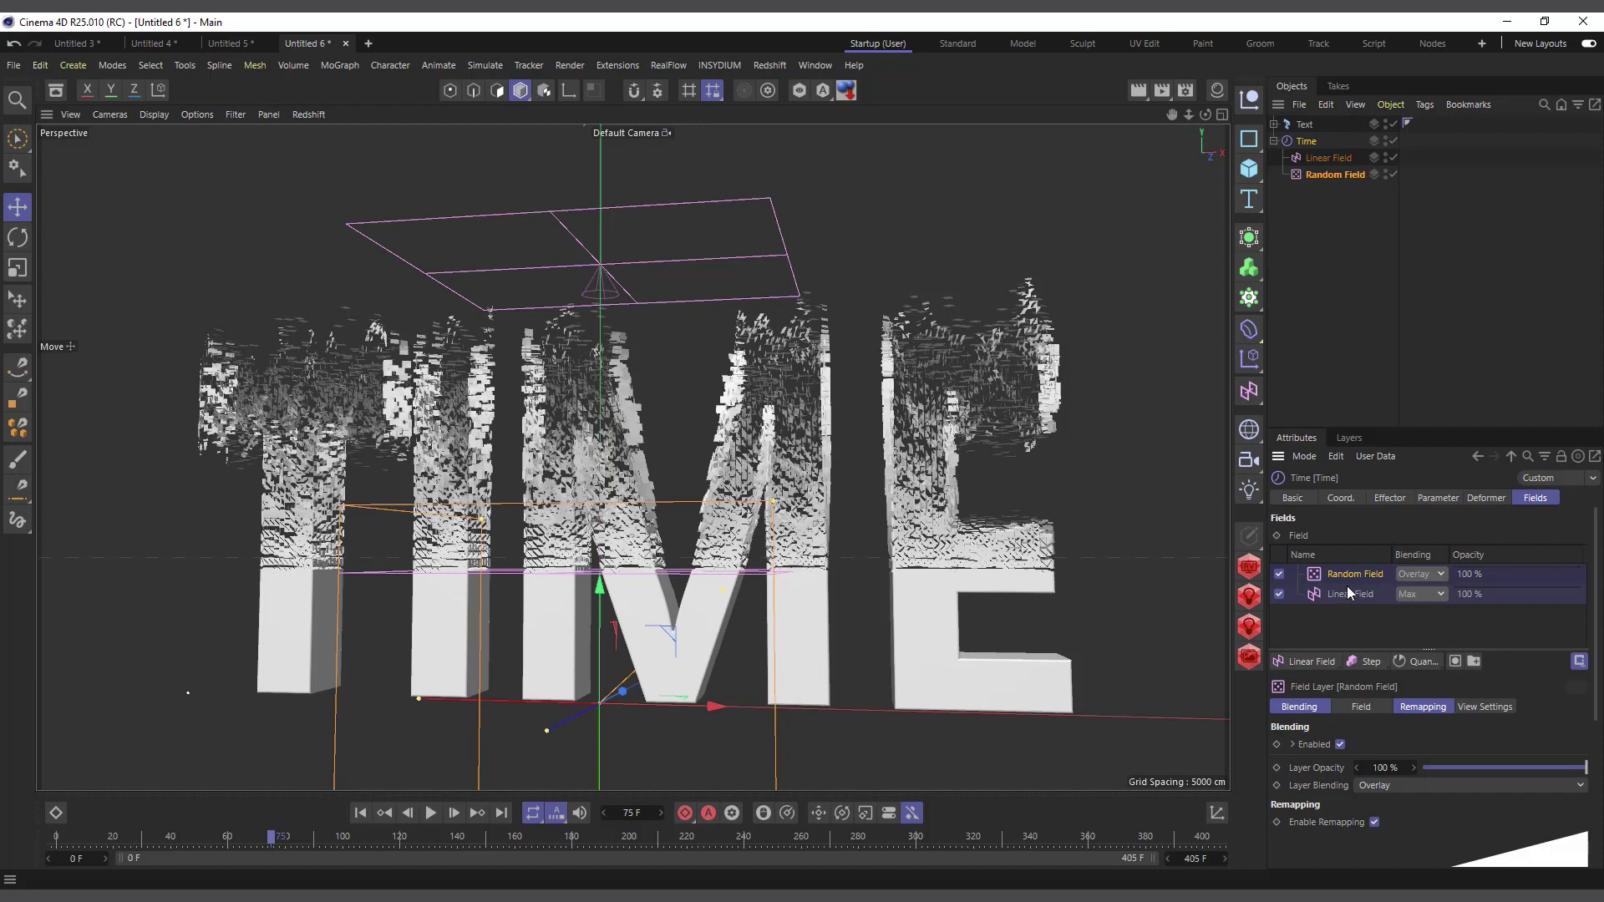
Replay the TIME text animation from the first frame and pause it near the end of the timeline.
left_click(366, 811)
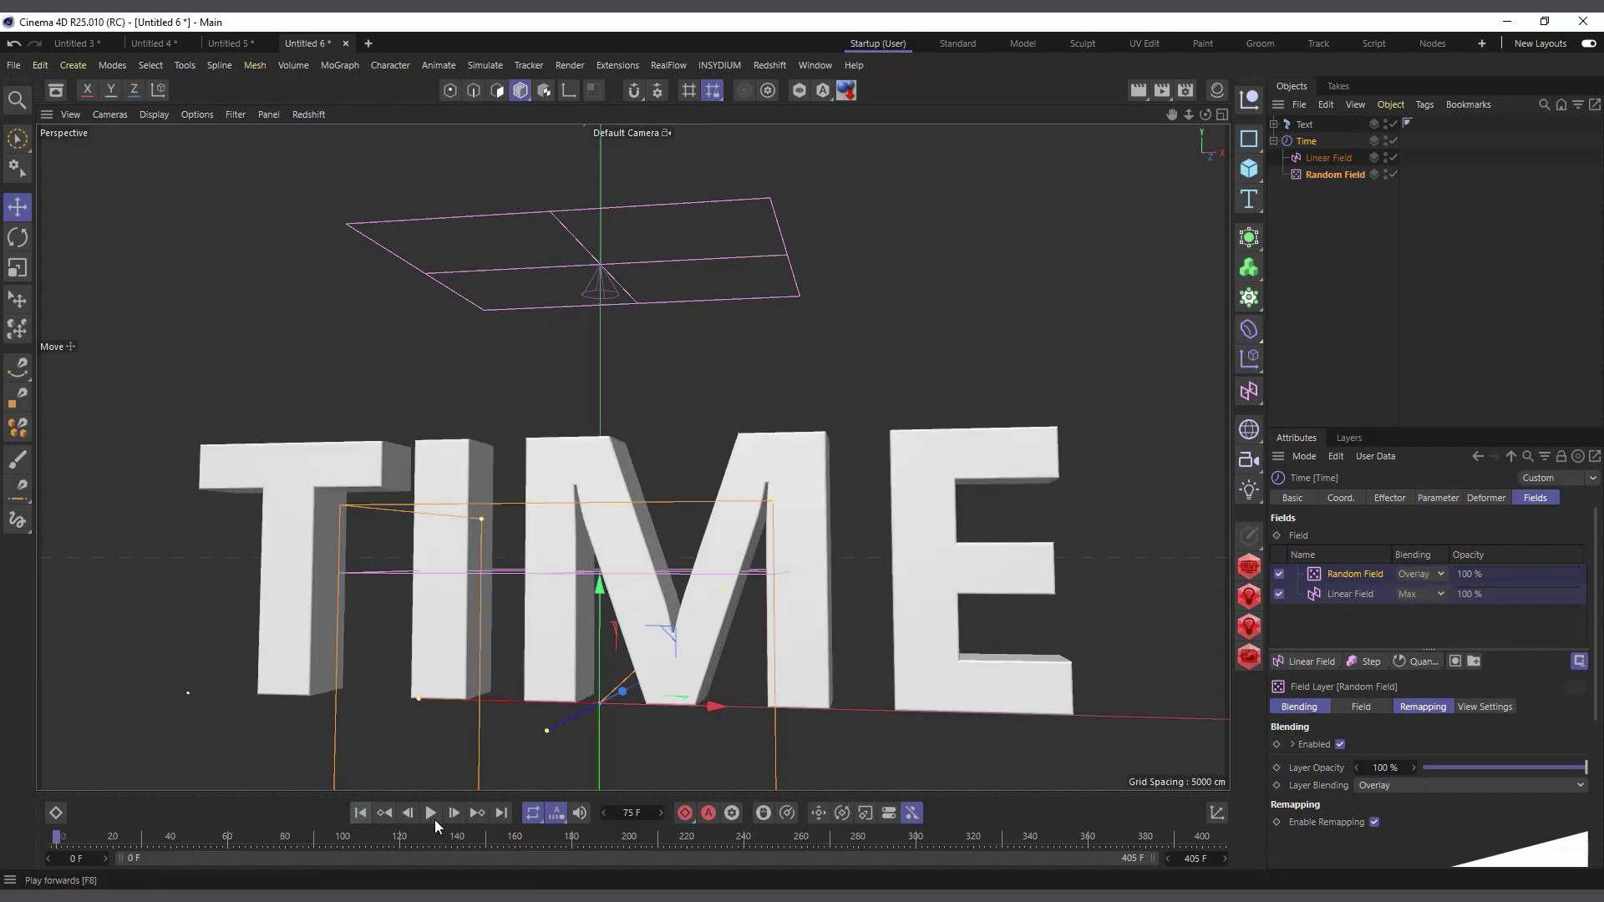
left_click(430, 813)
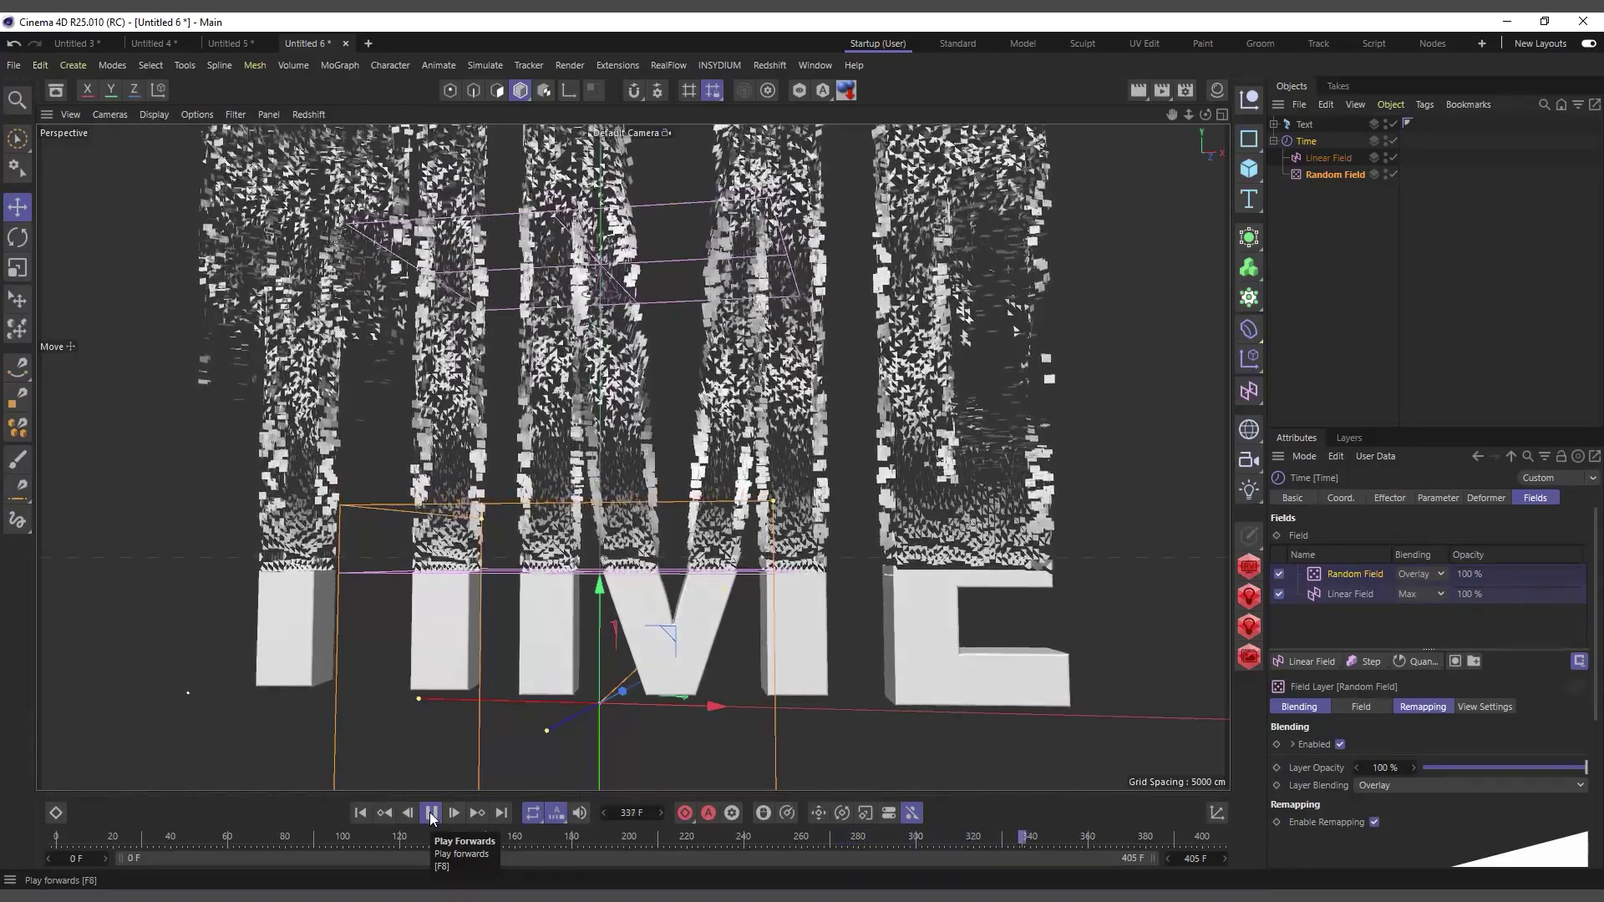
left_click(431, 815)
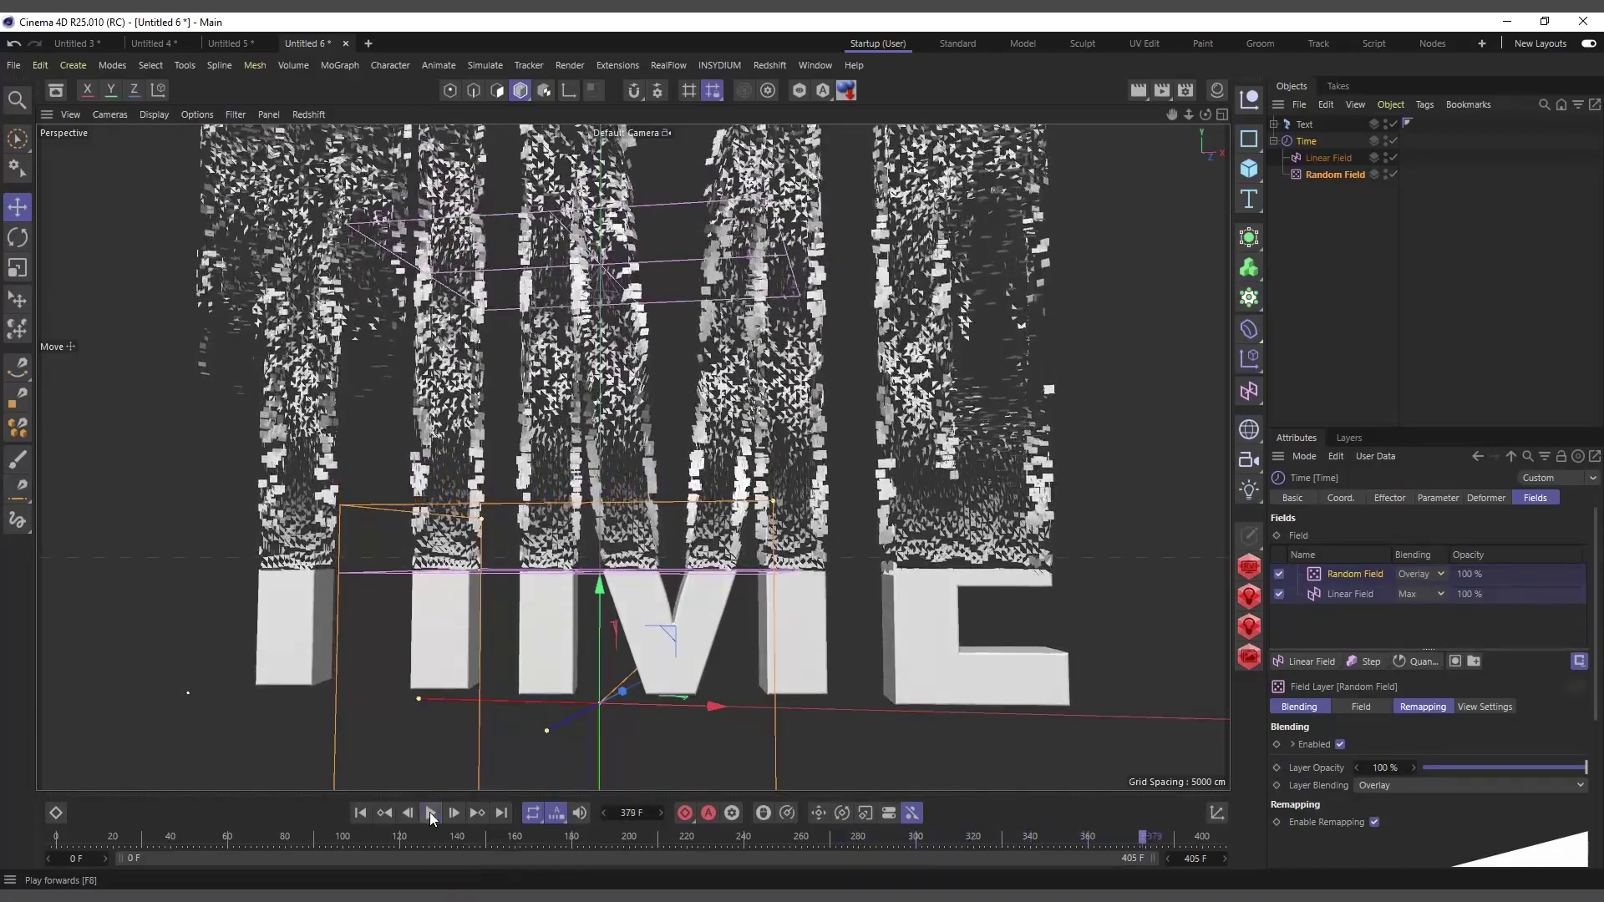